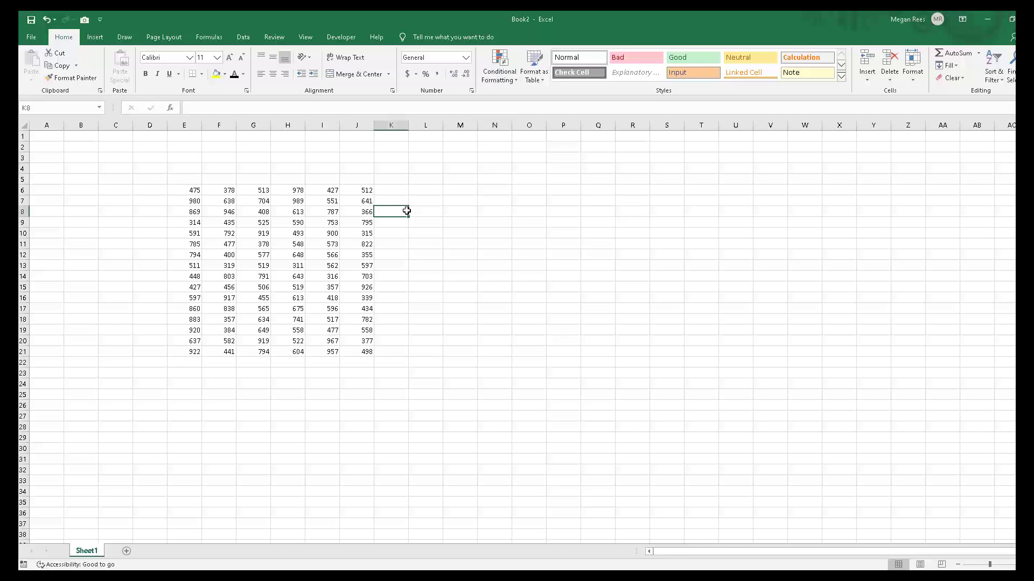
left_click(395, 194)
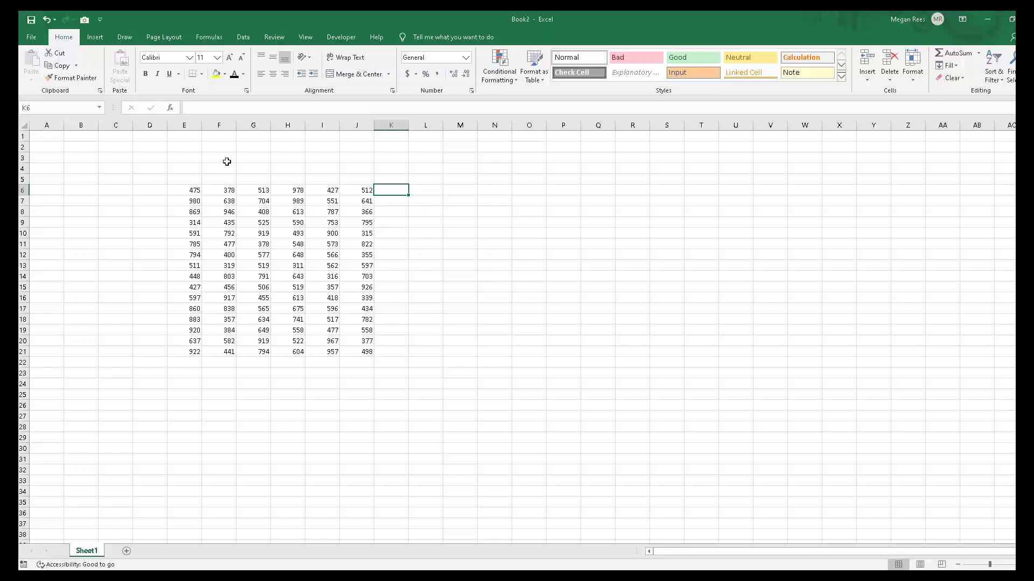
left_click(182, 190)
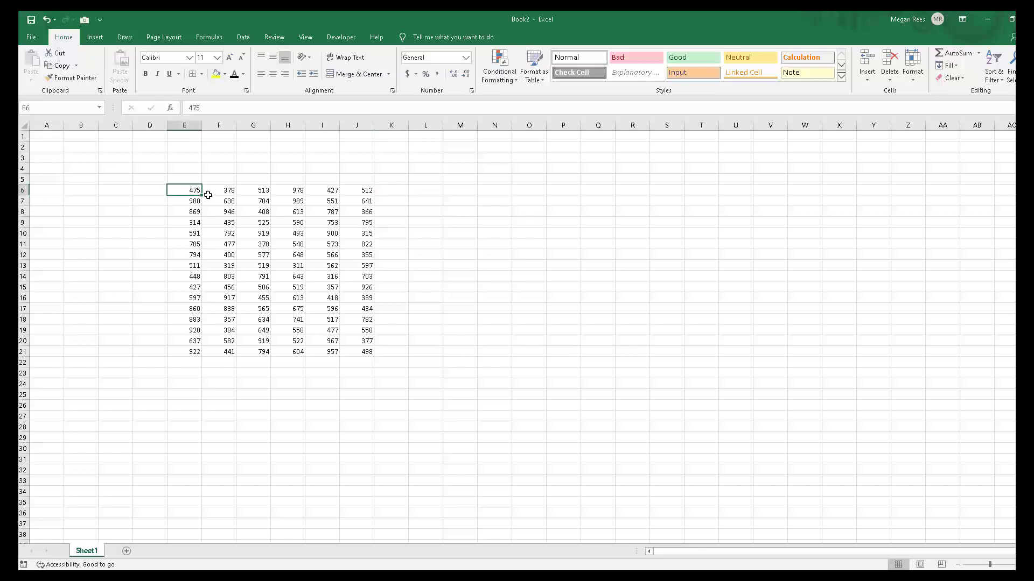
left_click_drag(204, 185, 347, 190)
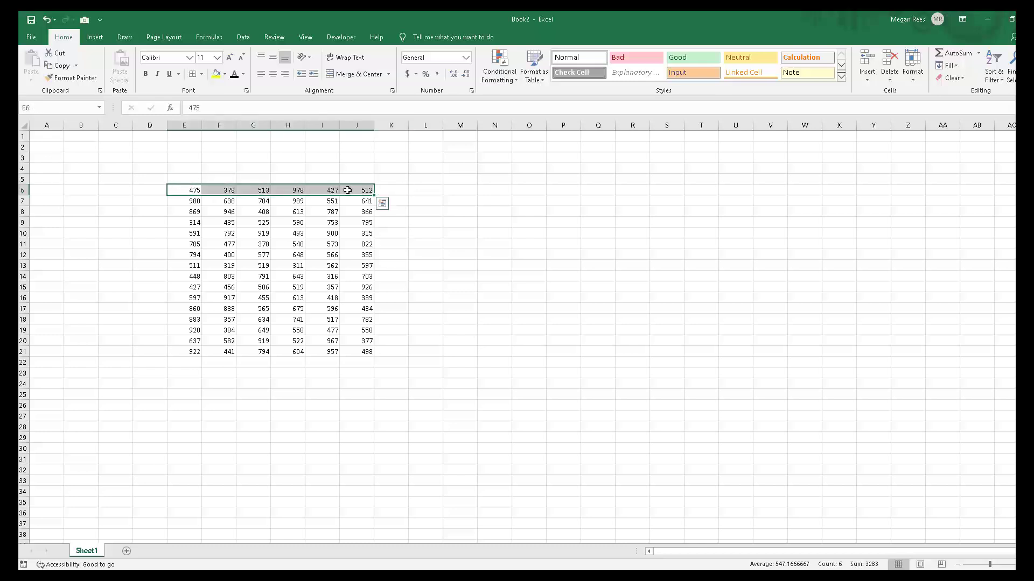
Insert a line sparkline in cell K6 based on the data range E6:J6
left_click(87, 36)
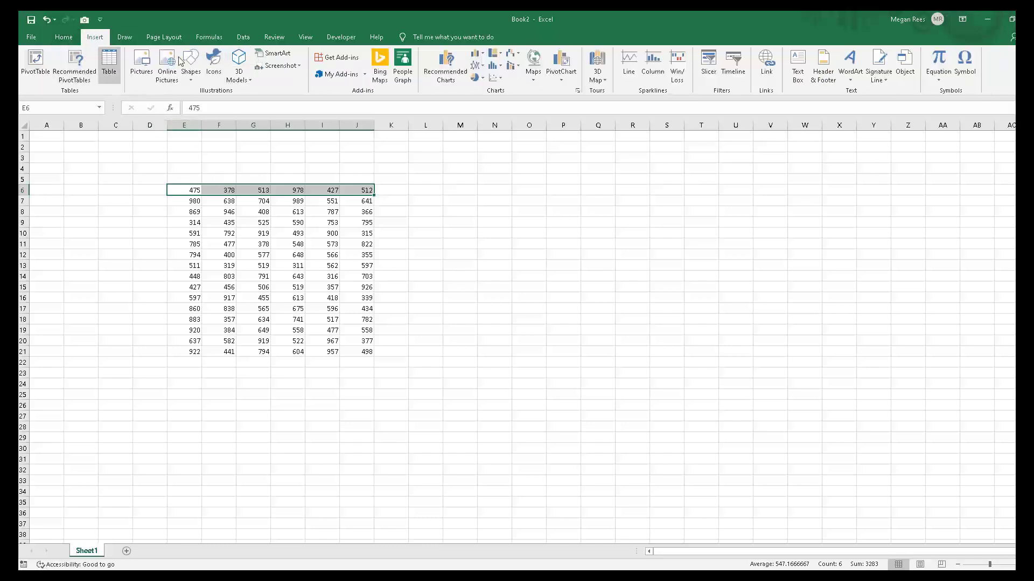
left_click(224, 202)
left_click(200, 186)
left_click(377, 192)
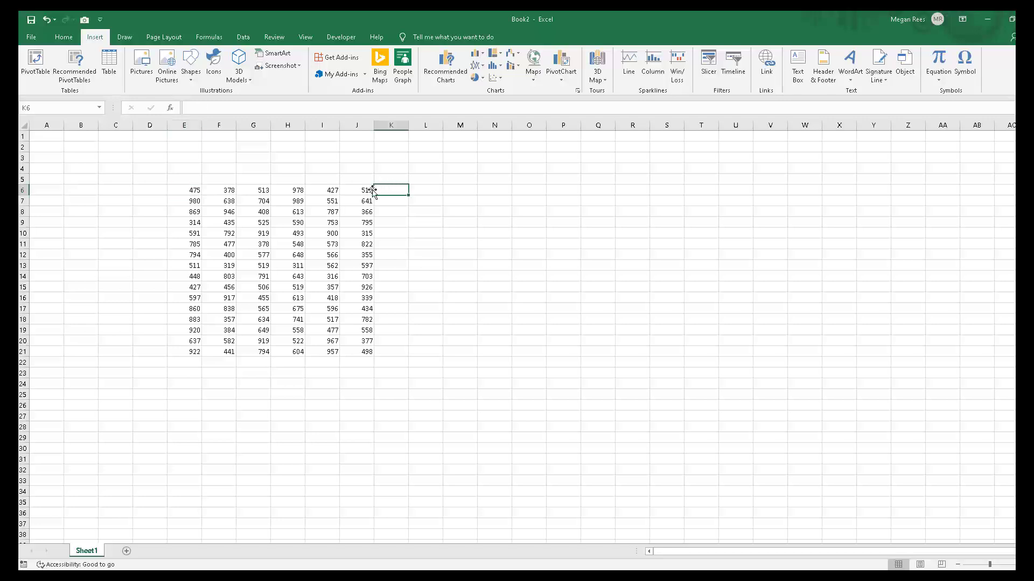
left_click_drag(174, 192, 360, 192)
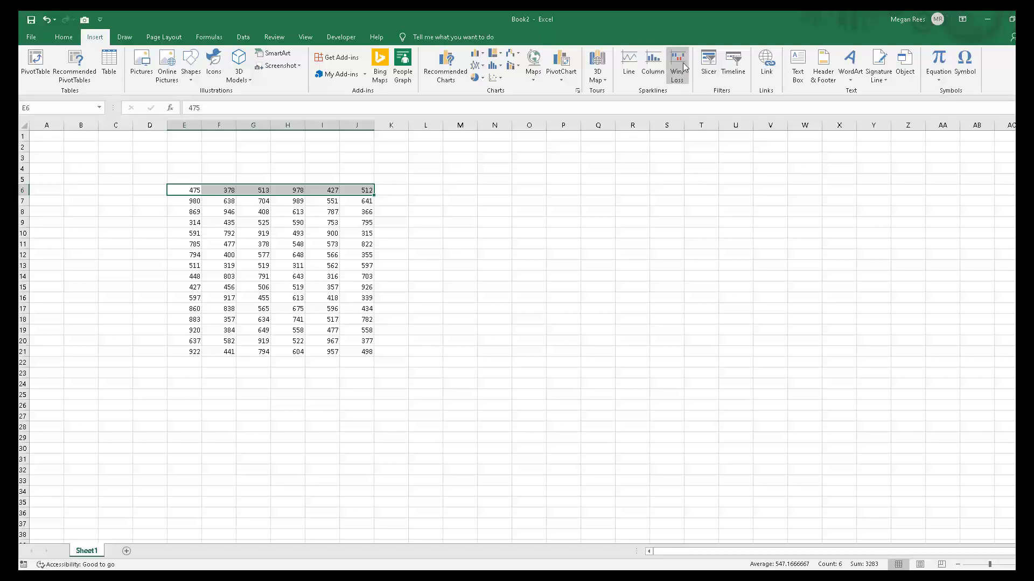
left_click(628, 57)
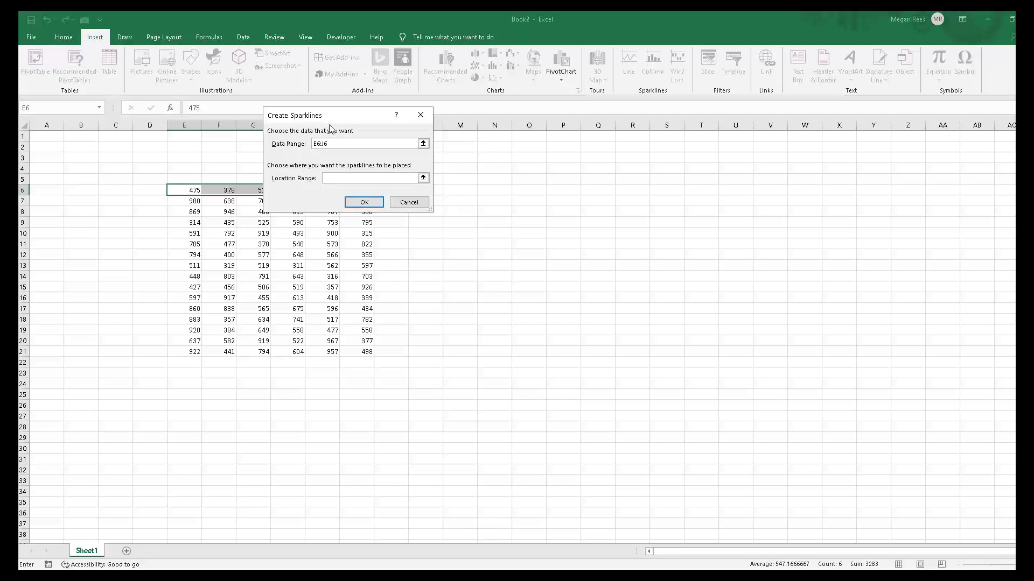
left_click_drag(330, 115, 504, 107)
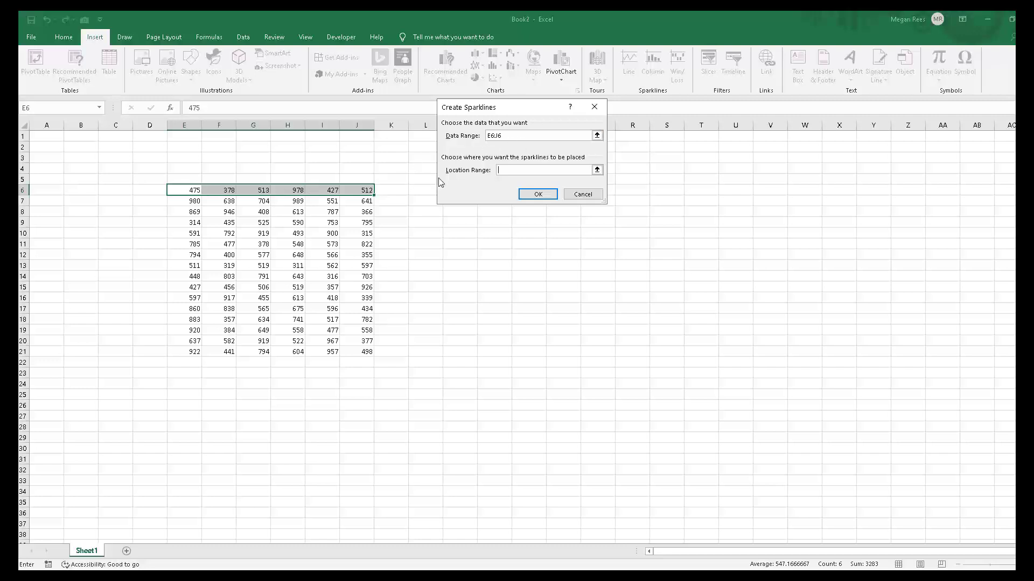
left_click(391, 192)
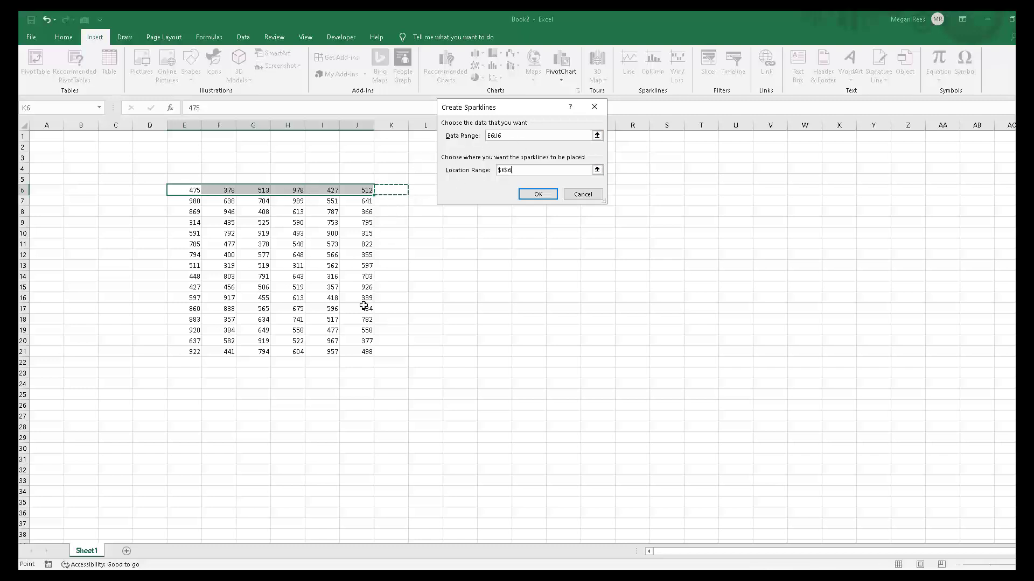
left_click(538, 194)
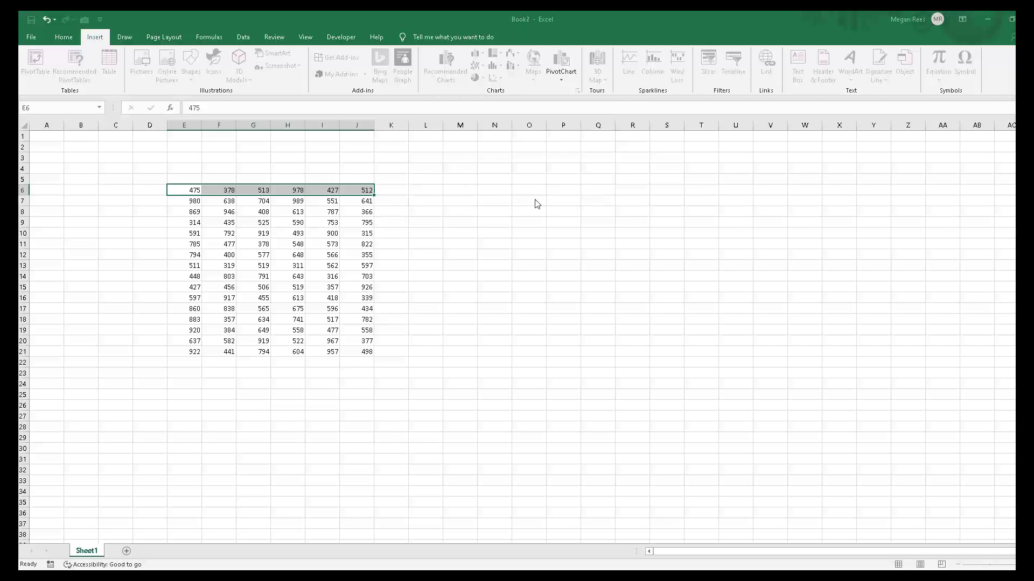
Fill the line sparkline from K6 down to K21 so every data row has one
left_click(475, 241)
left_click(399, 192)
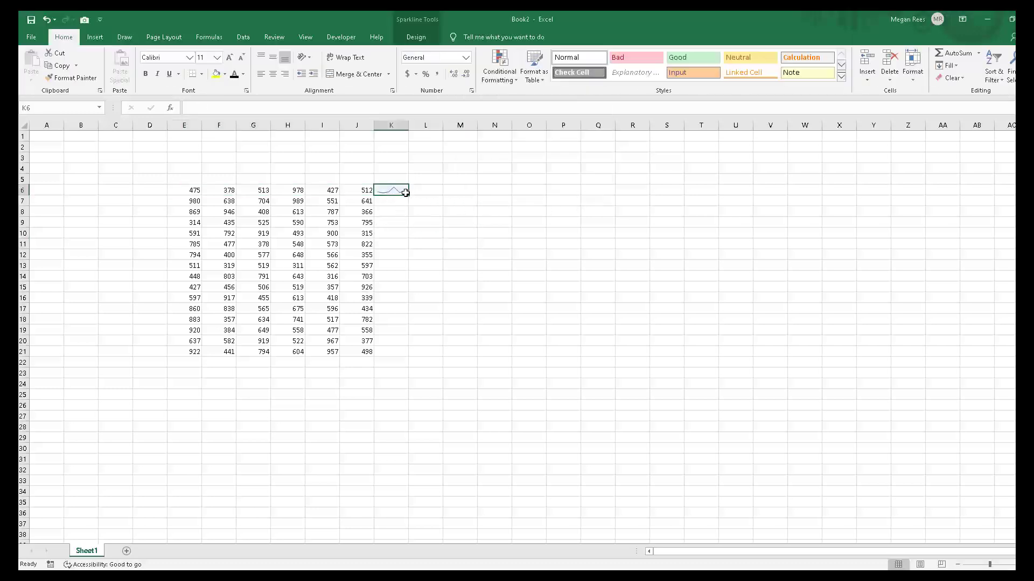
left_click_drag(407, 197, 382, 357)
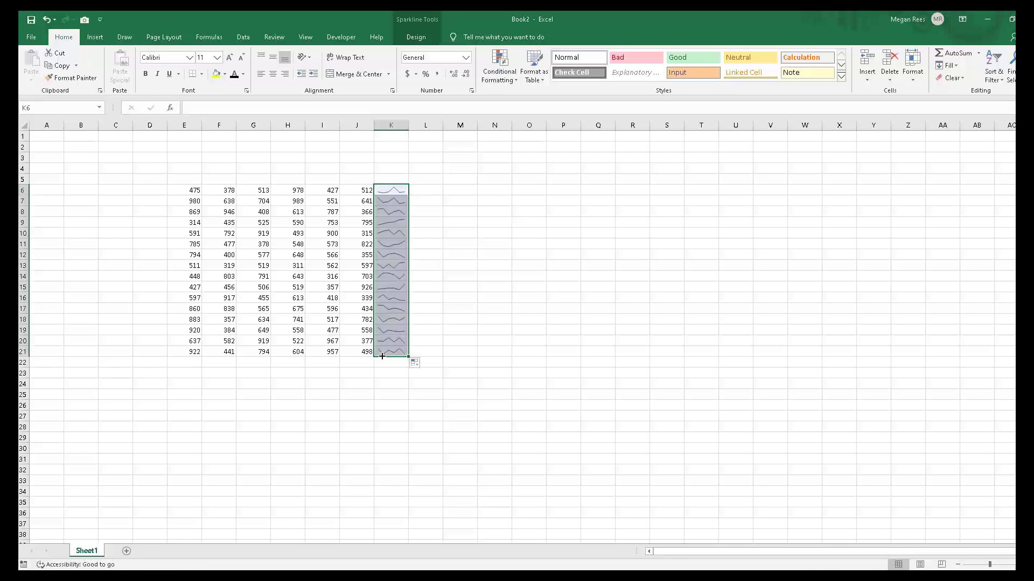
Apply a pale blue preset style to the sparklines in K6:K21 and recolor their lines yellow
left_click(424, 34)
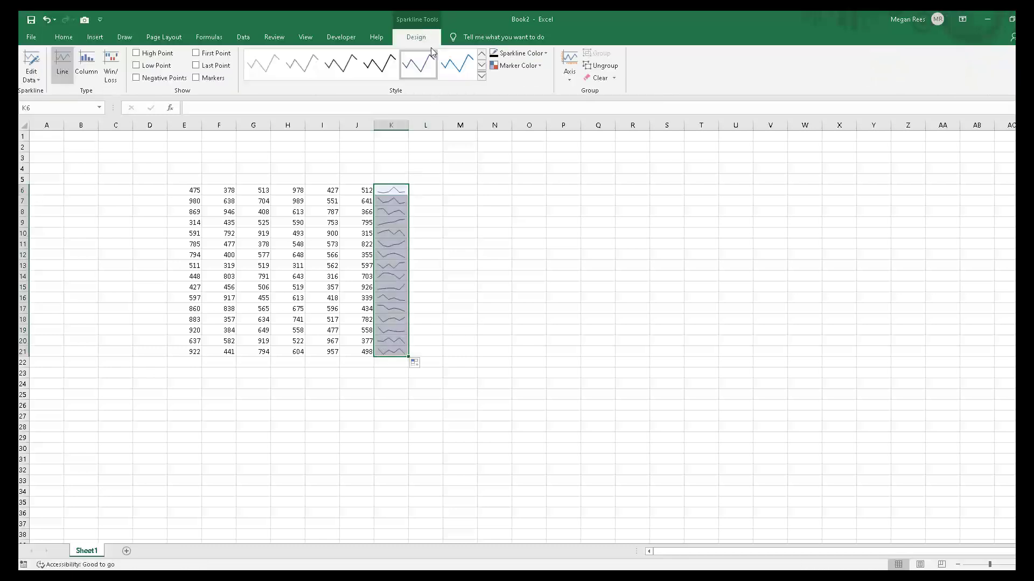
left_click(482, 76)
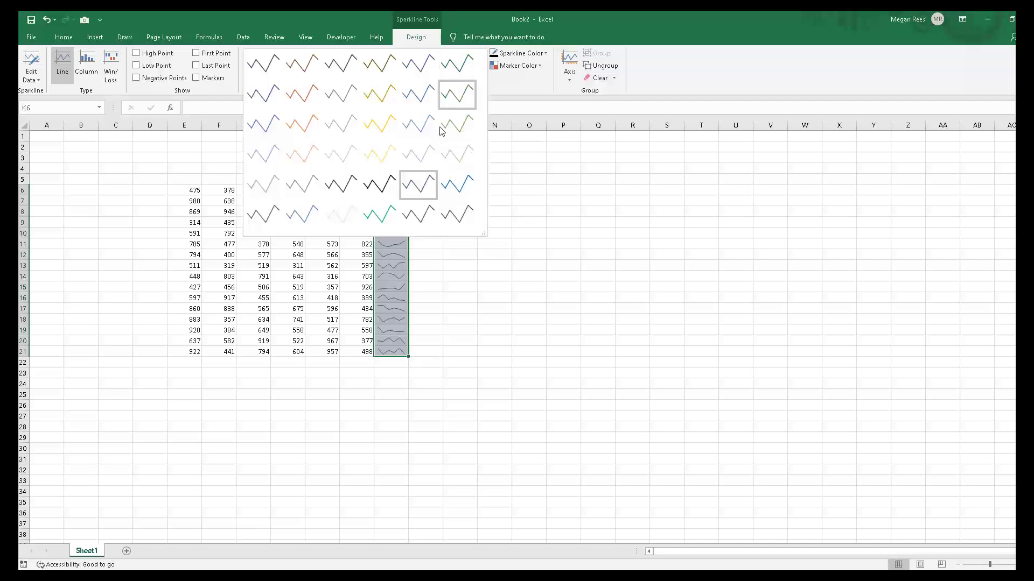
left_click(416, 157)
left_click(518, 53)
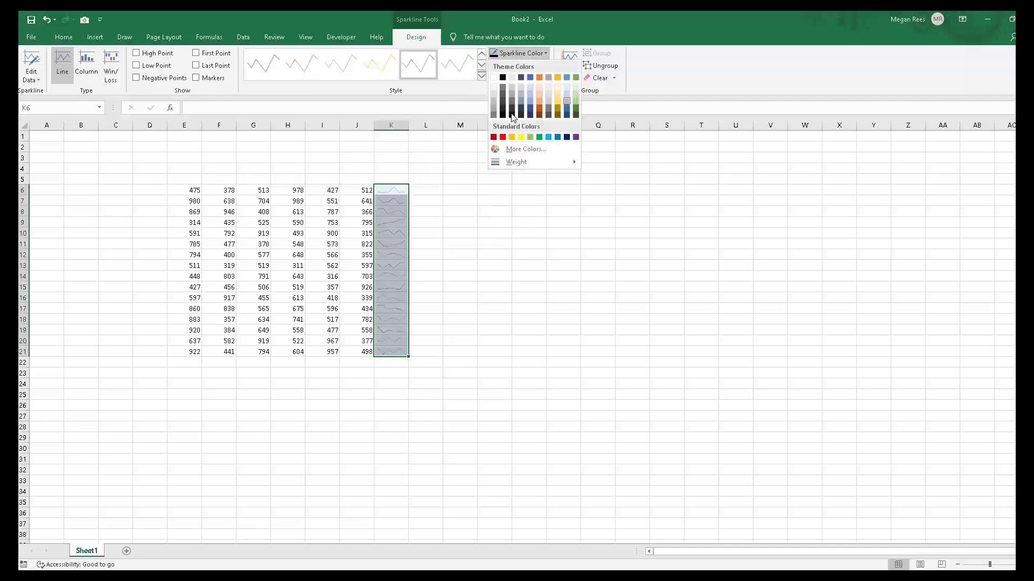
left_click(521, 137)
Recolor the sparklines in column K with a custom light purple, RGB 219, 169, 239
left_click(519, 53)
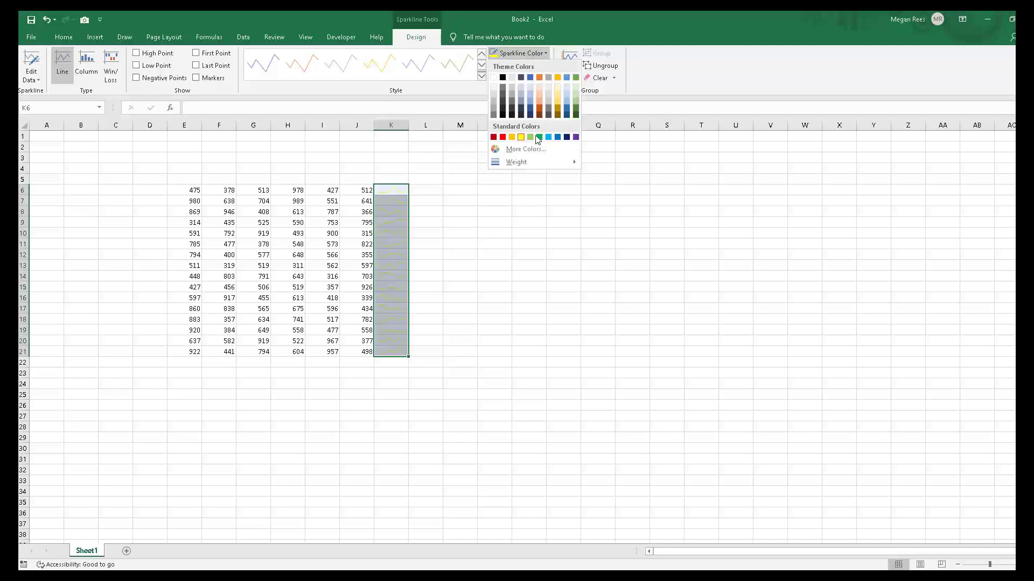
left_click(525, 149)
left_click(526, 137)
left_click(512, 120)
left_click(487, 64)
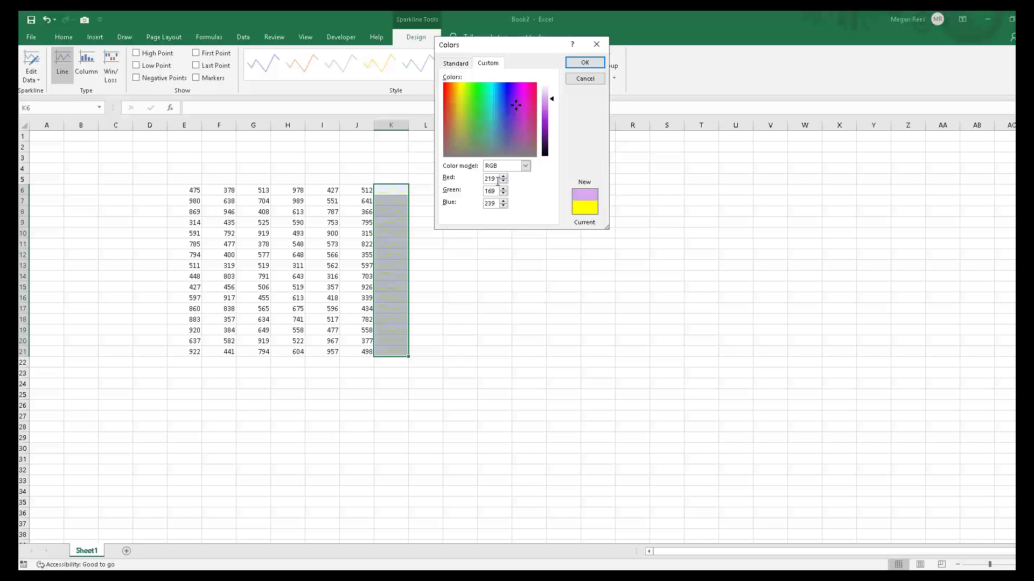
left_click(584, 62)
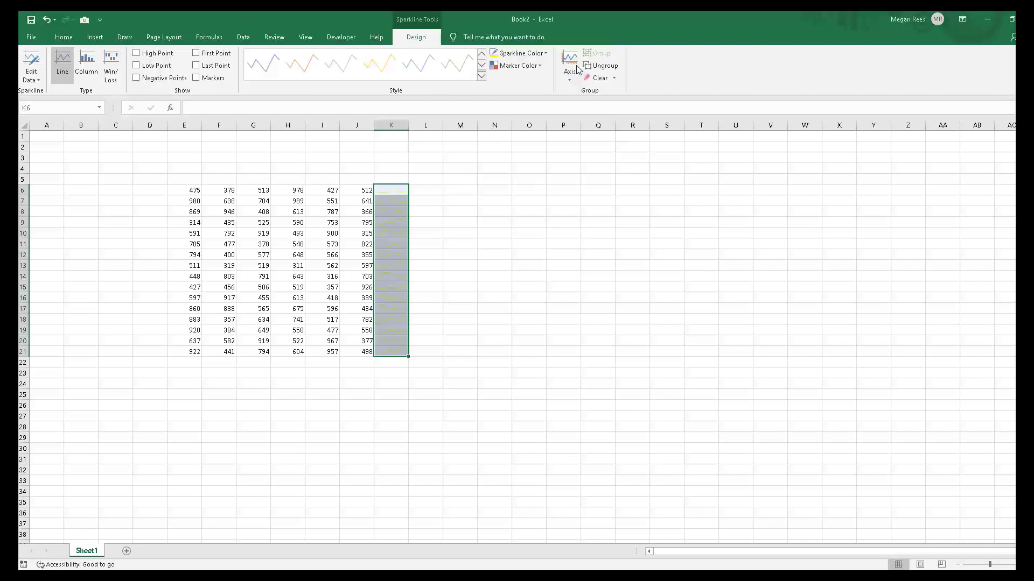
Show markers on the column K sparklines in light green
left_click(540, 66)
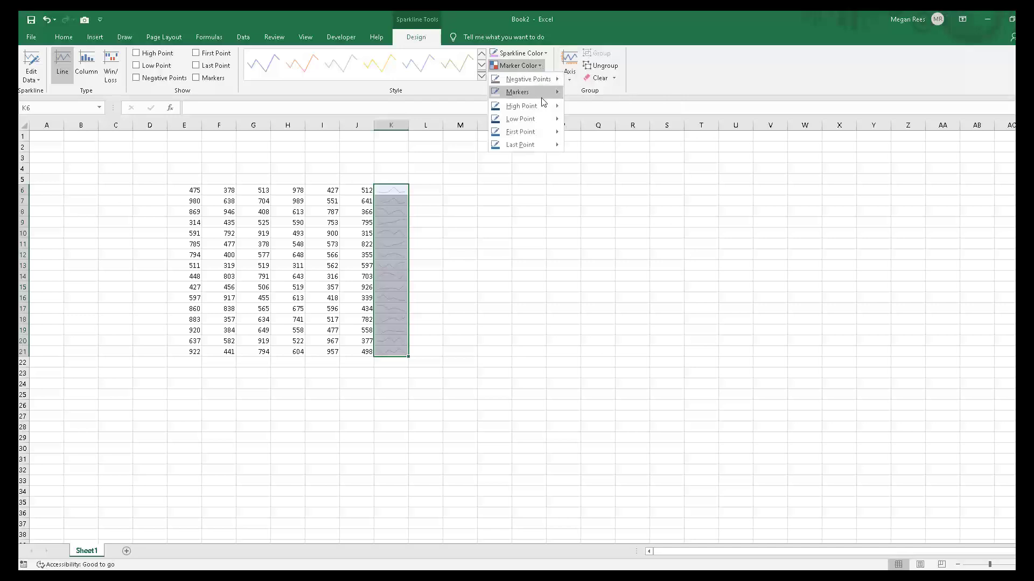
mouse_move(544, 93)
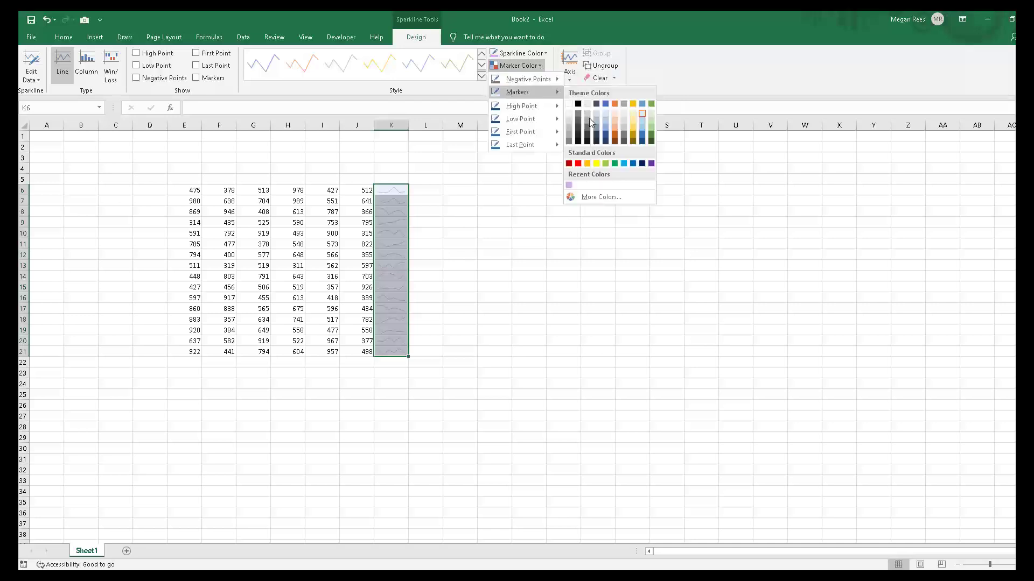
left_click(608, 163)
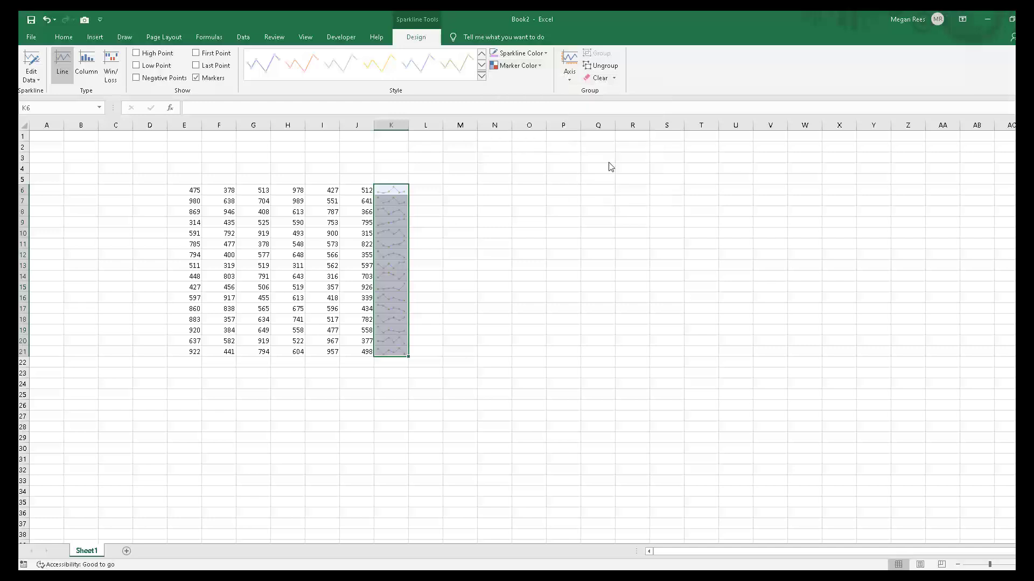
Color the low points of the column K sparklines gold and their last points dark red
left_click(542, 67)
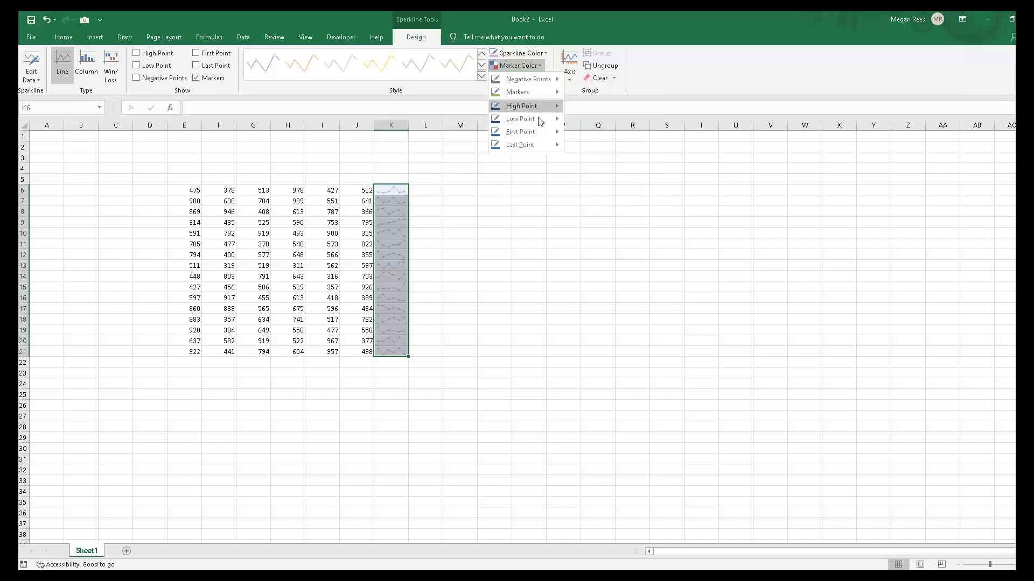
mouse_move(538, 118)
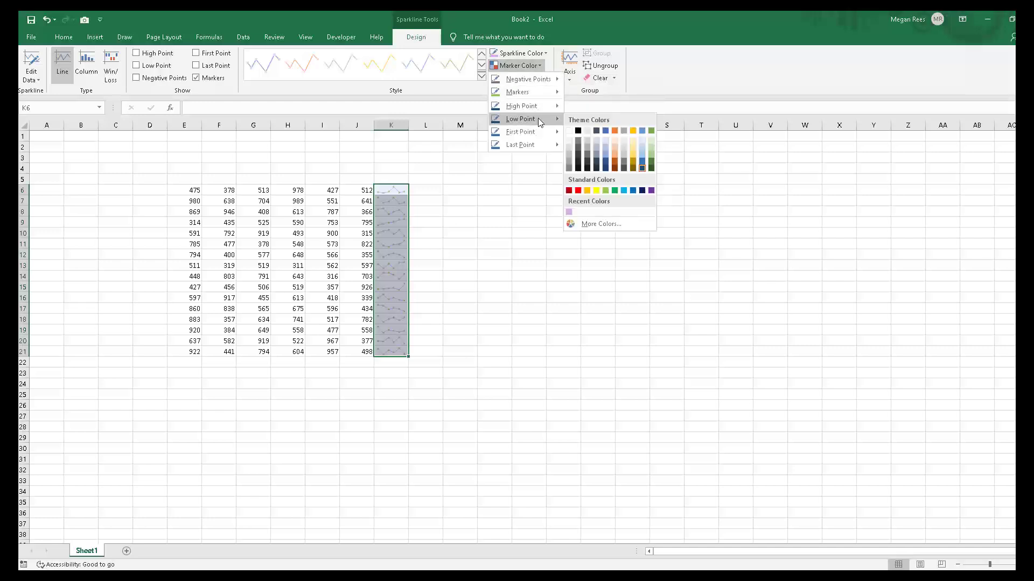
left_click(638, 159)
left_click(532, 65)
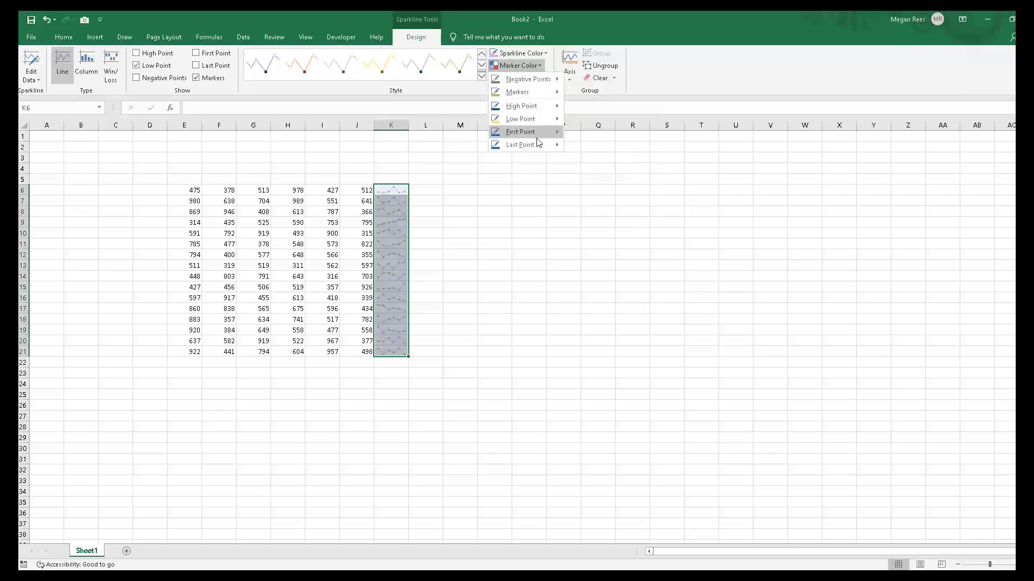
mouse_move(549, 149)
left_click(570, 216)
left_click(496, 212)
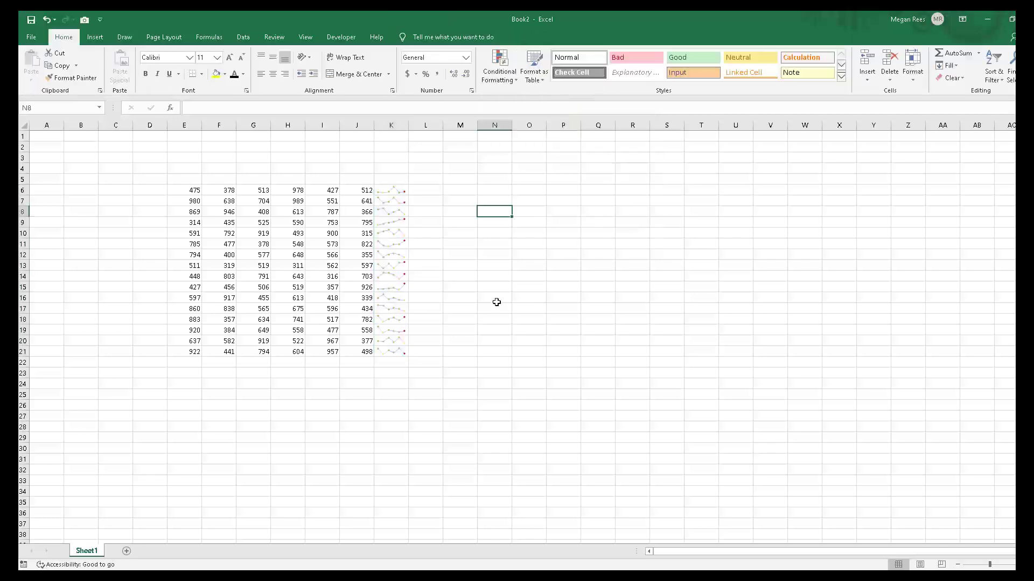
left_click(641, 286)
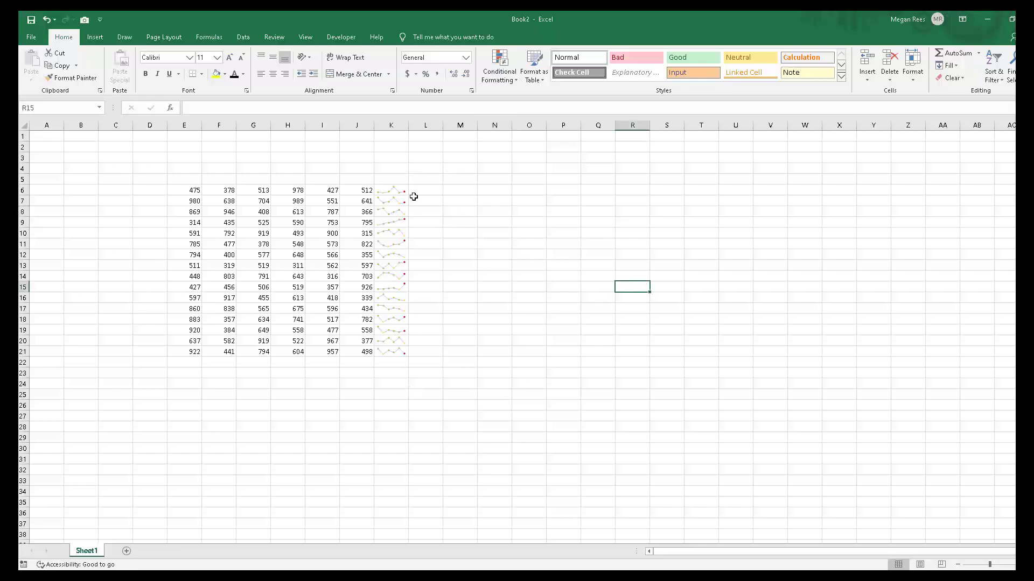
Fill the sparkline cells K6:K21 with a black background
left_click_drag(387, 192, 389, 352)
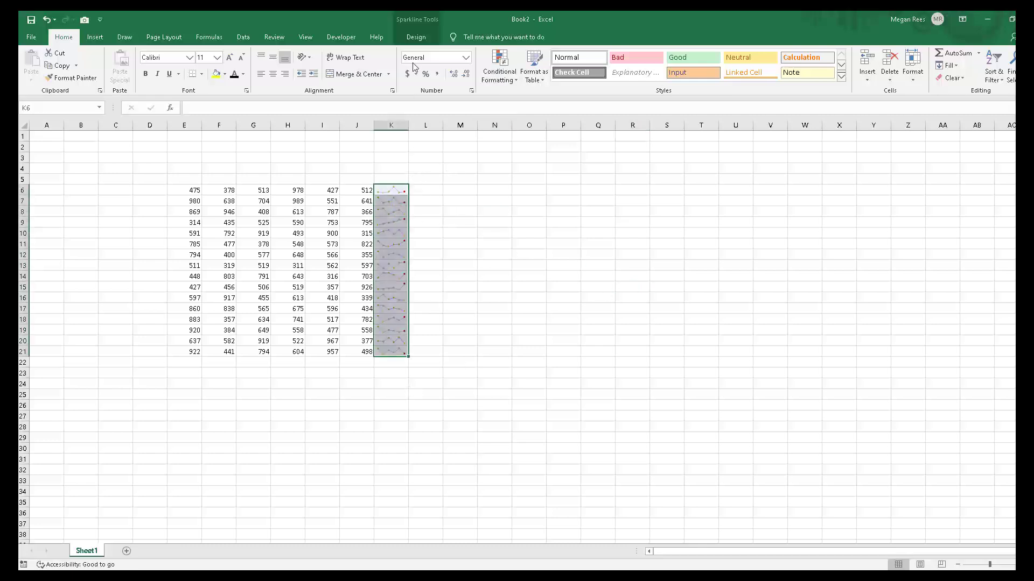
left_click(415, 36)
left_click(58, 35)
left_click(225, 73)
left_click(227, 97)
left_click(661, 243)
left_click(627, 381)
left_click(618, 338)
Change the value in cell I11 to 1000 to update that row's sparkline
left_click(358, 276)
left_click(337, 251)
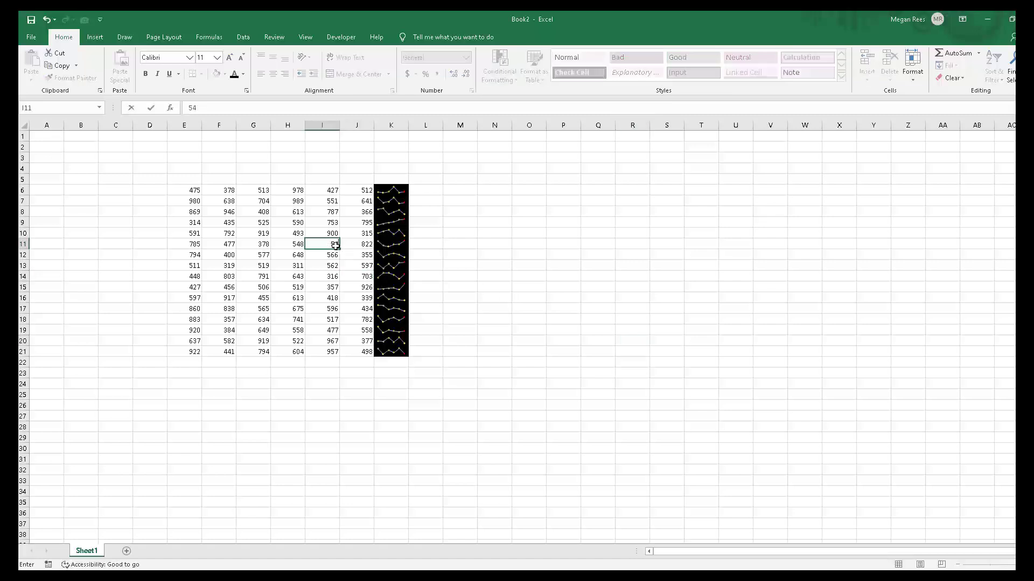
left_click(336, 246)
type("1000")
key("Return")
key("Return")
left_click(588, 254)
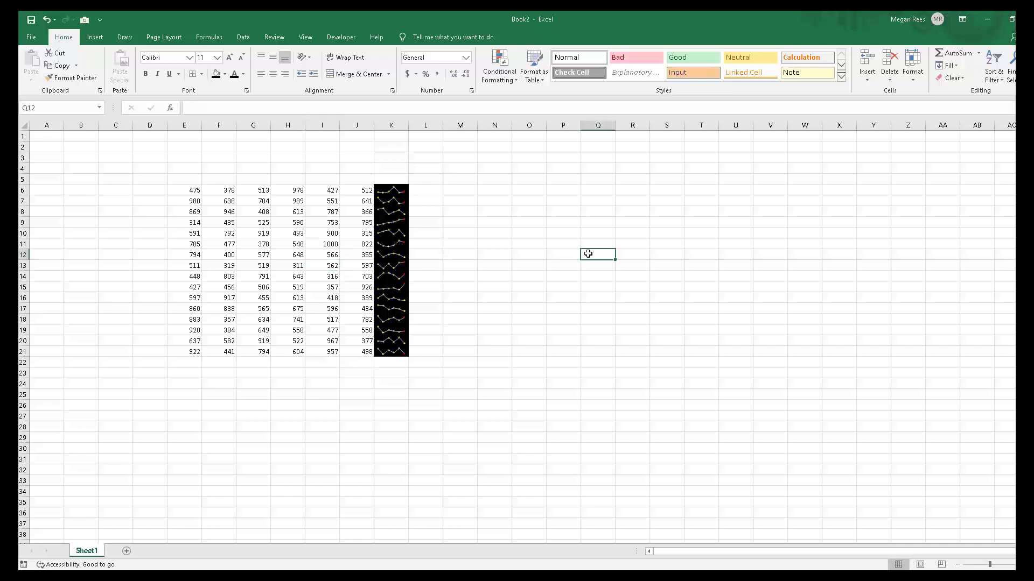
left_click(517, 295)
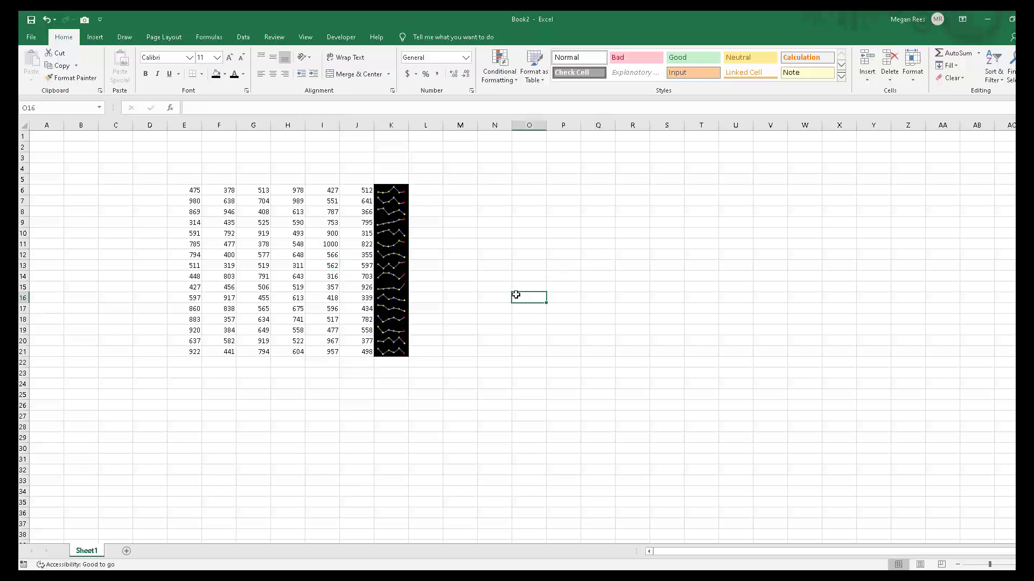
left_click(460, 190)
left_click(465, 277)
Insert a column sparkline in L6 from the data range E6:J6 and fill it down to L21
left_click(425, 188)
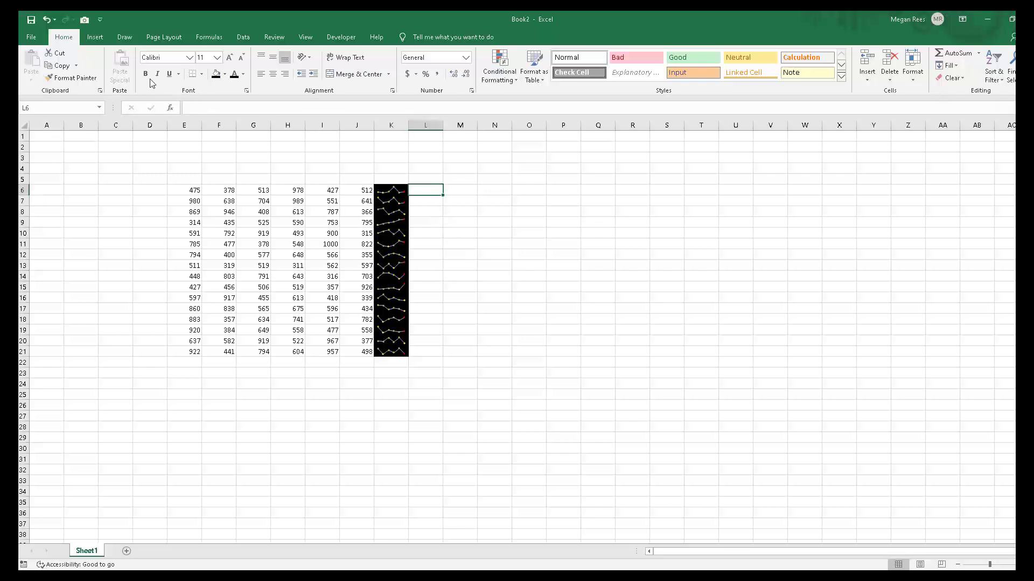
left_click(93, 38)
left_click_drag(190, 190, 366, 190)
left_click(659, 59)
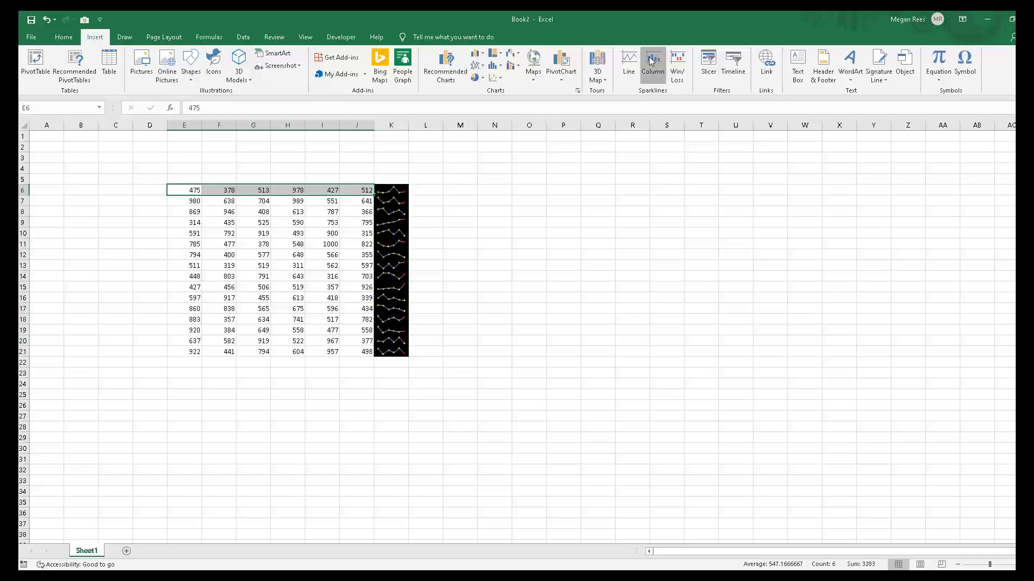
left_click(424, 191)
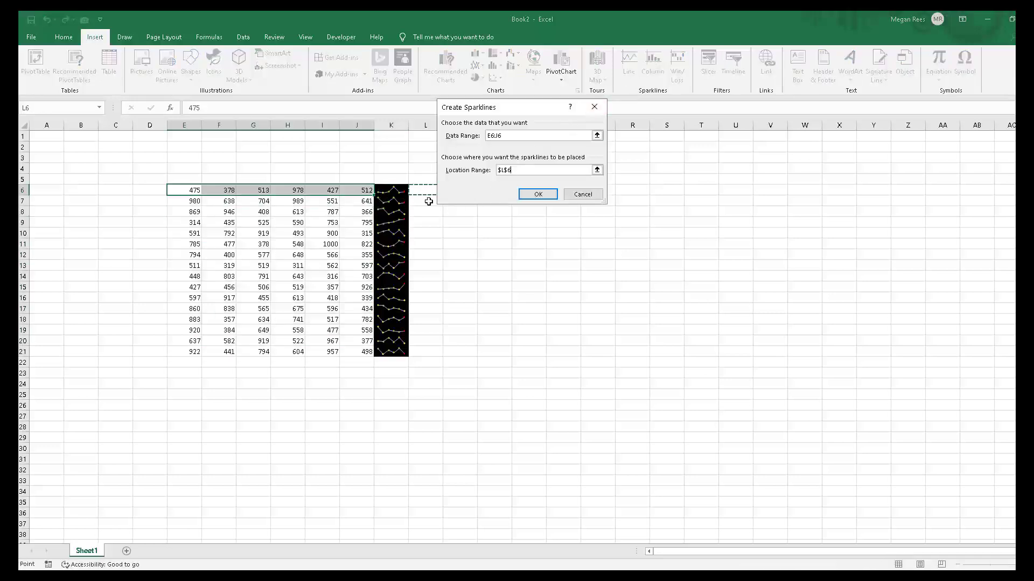
left_click(538, 194)
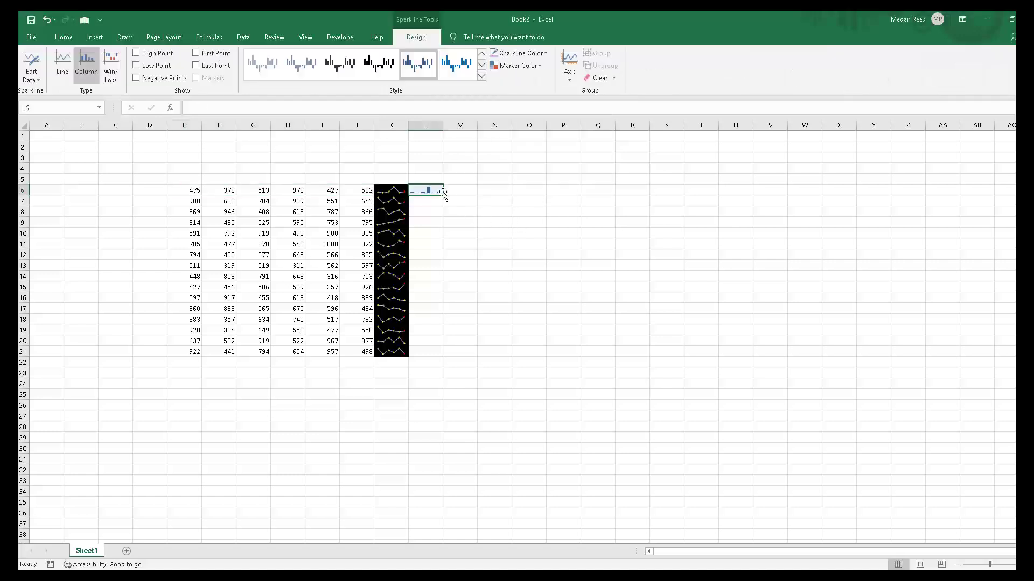
left_click_drag(443, 194, 443, 356)
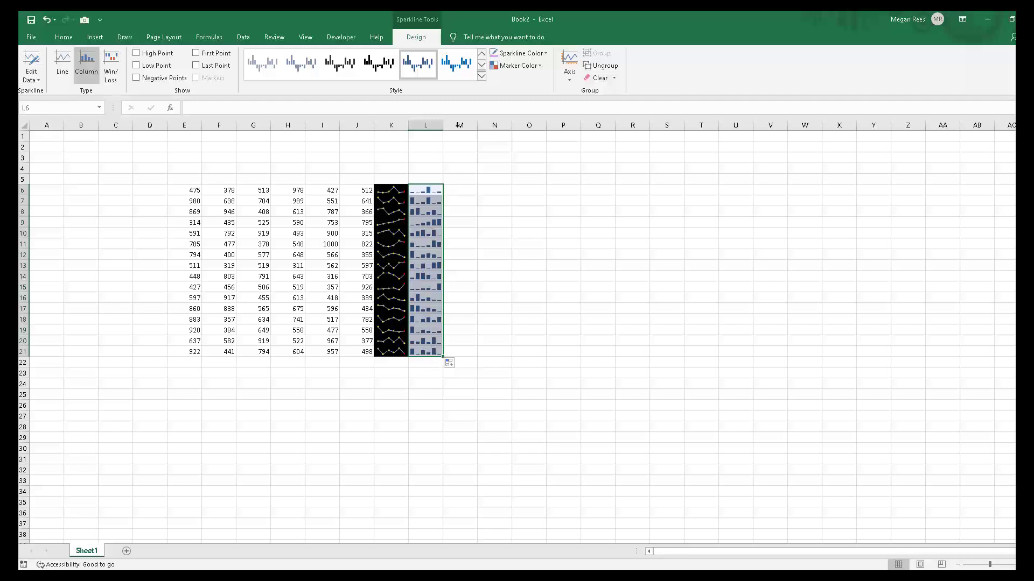
Color the column sparklines in L6:L21 purple
left_click(341, 63)
left_click(301, 57)
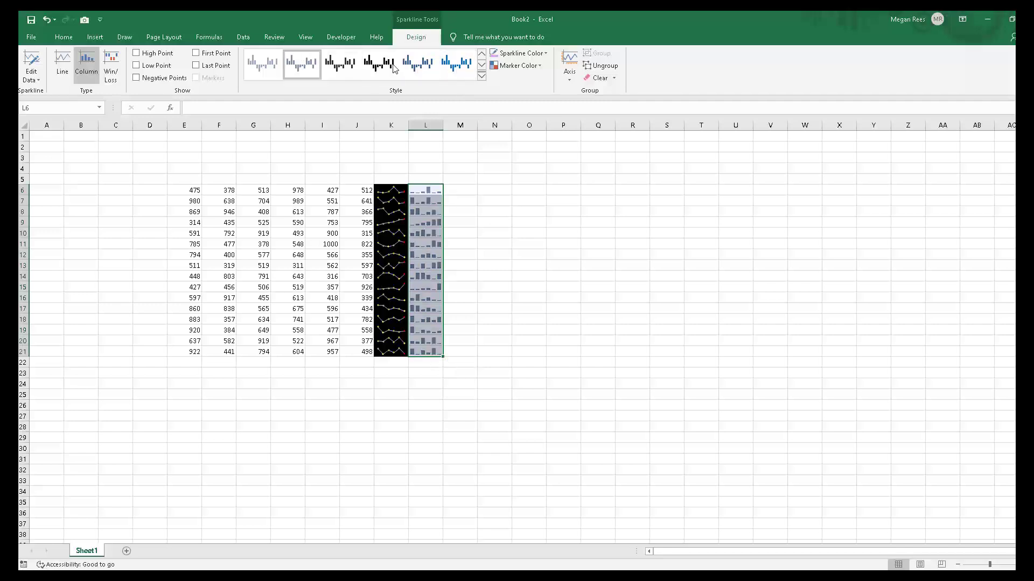
left_click(545, 53)
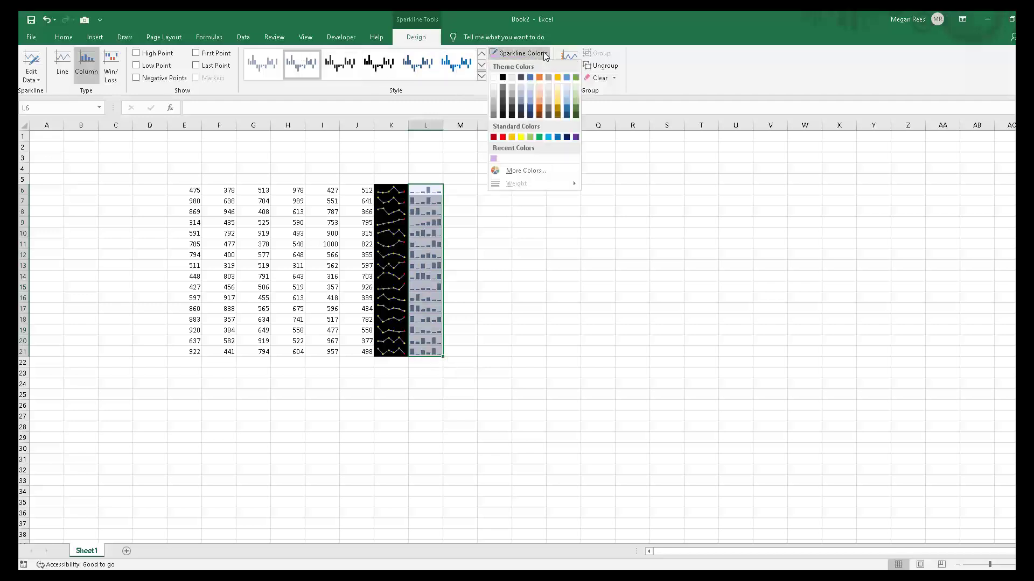
left_click(520, 137)
left_click(544, 54)
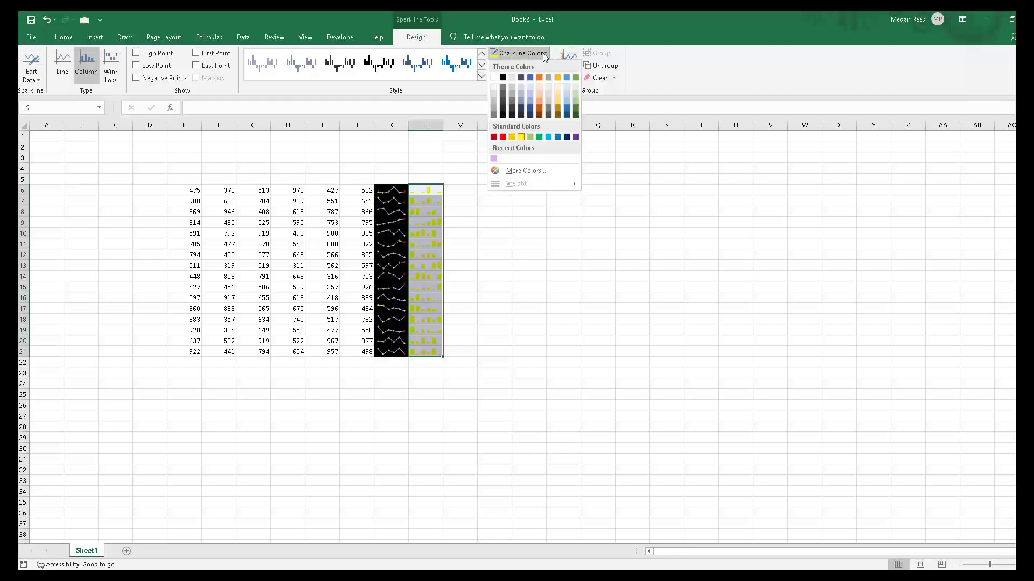
left_click(576, 137)
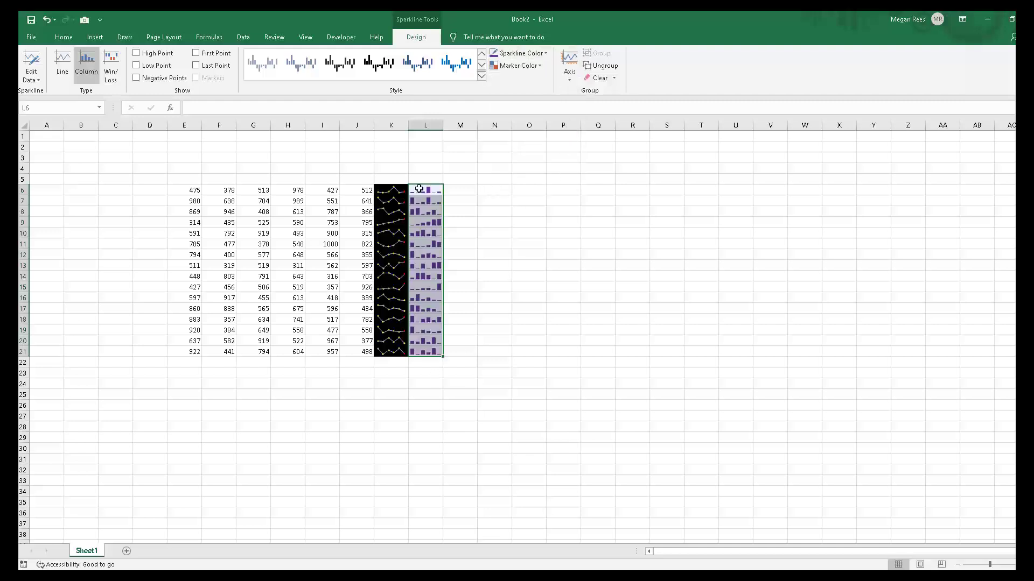
Mark the high points of the column L sparklines in yellow
left_click(533, 65)
mouse_move(545, 113)
left_click(596, 178)
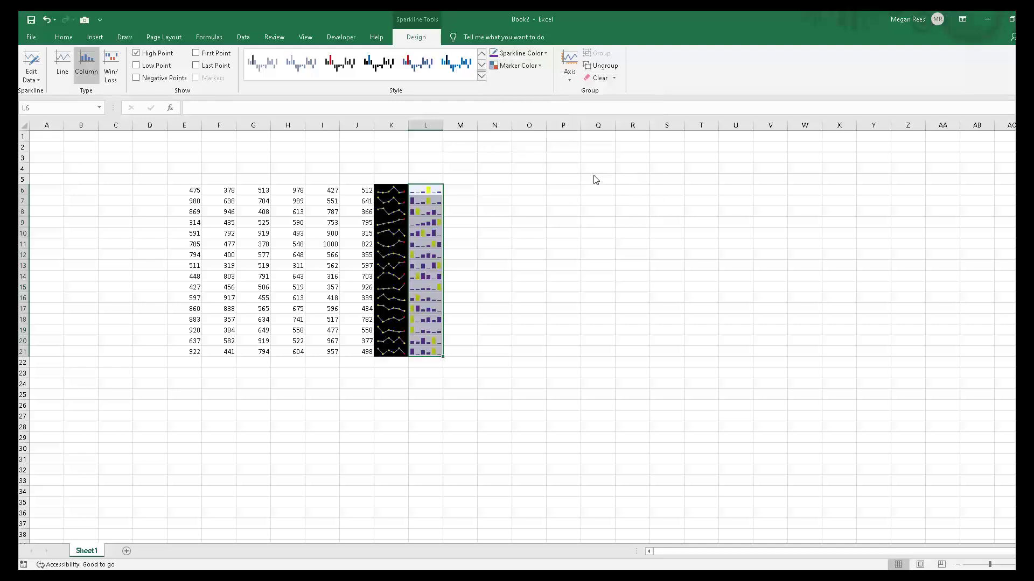
left_click(559, 265)
left_click(540, 434)
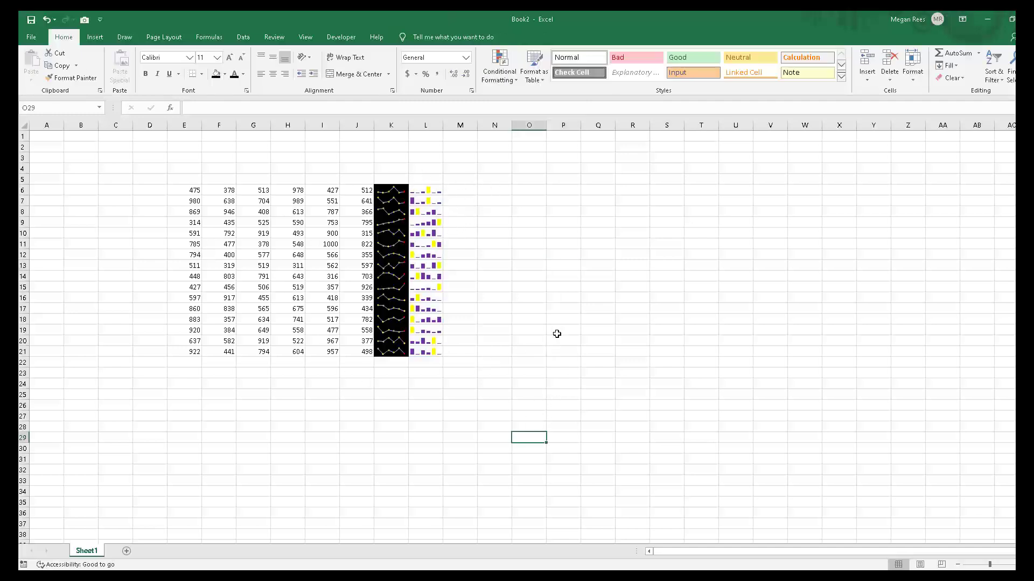
Fill M6:P21 with the differences between neighbouring data columns, starting with =F6-E6 in M6
left_click(649, 208)
left_click(513, 320)
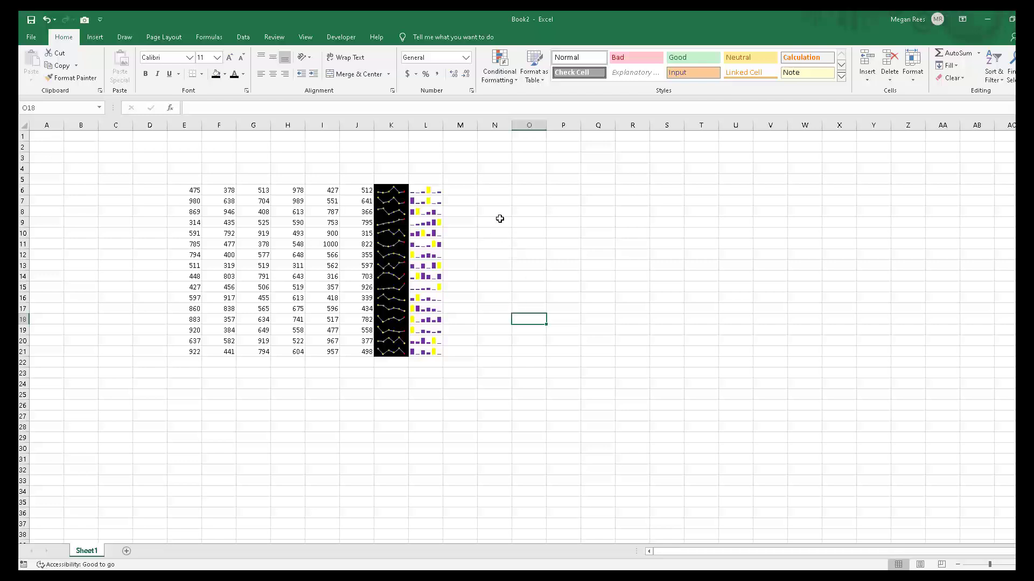
left_click(472, 190)
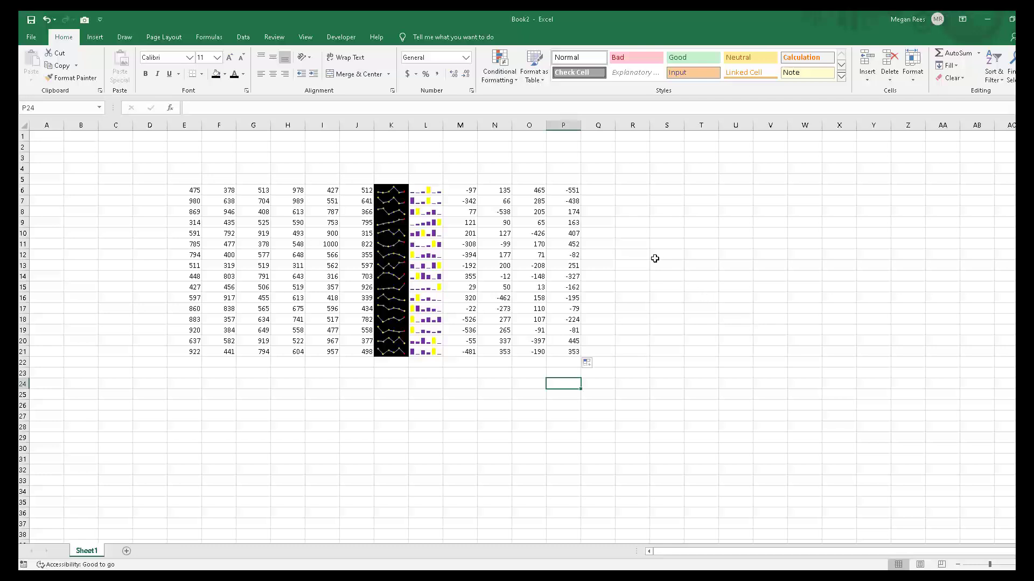
left_click(595, 264)
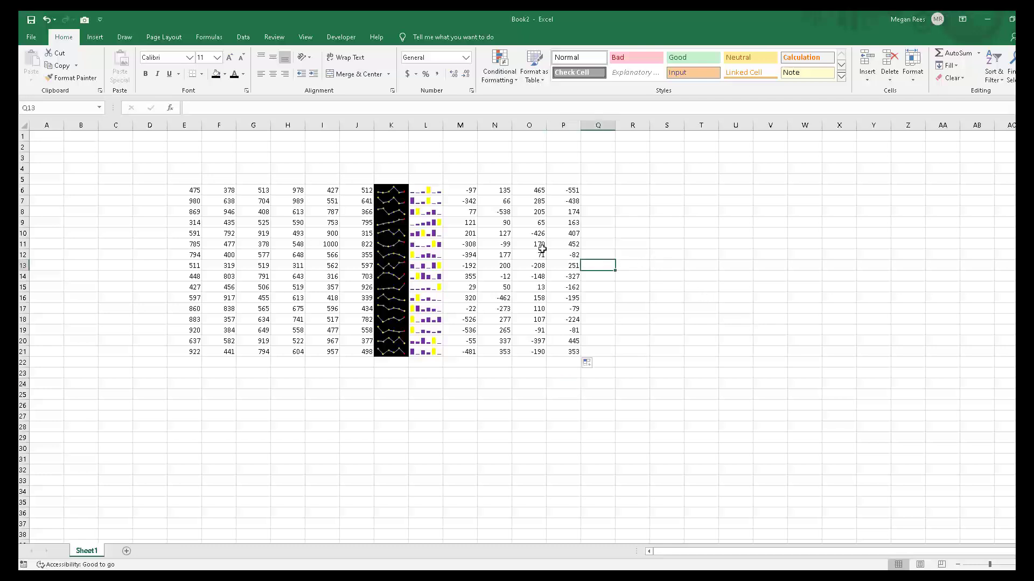
Insert a Win/Loss sparkline in Q6 from the data range M6:P6
left_click(93, 36)
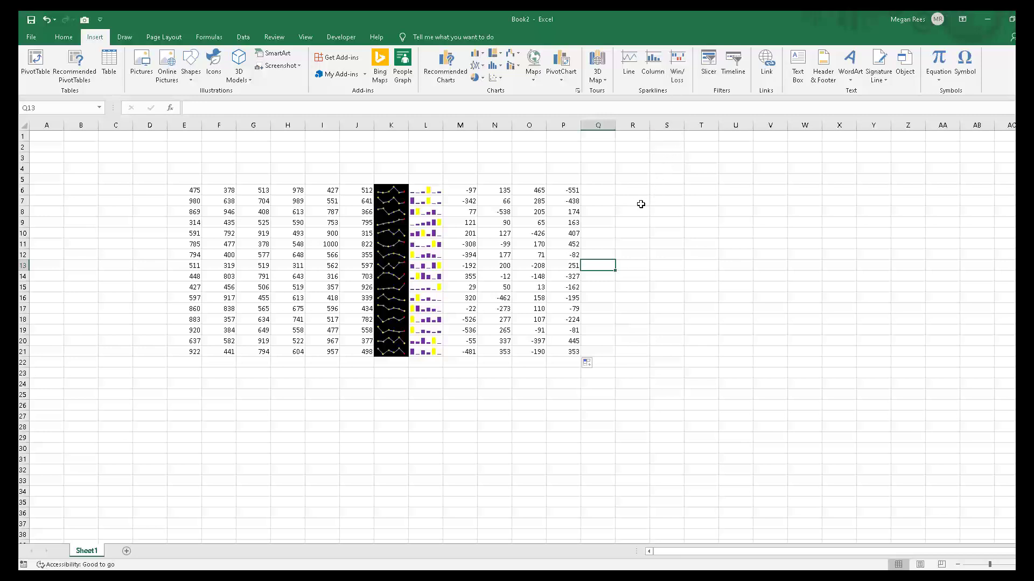
left_click_drag(454, 191, 571, 190)
left_click(678, 81)
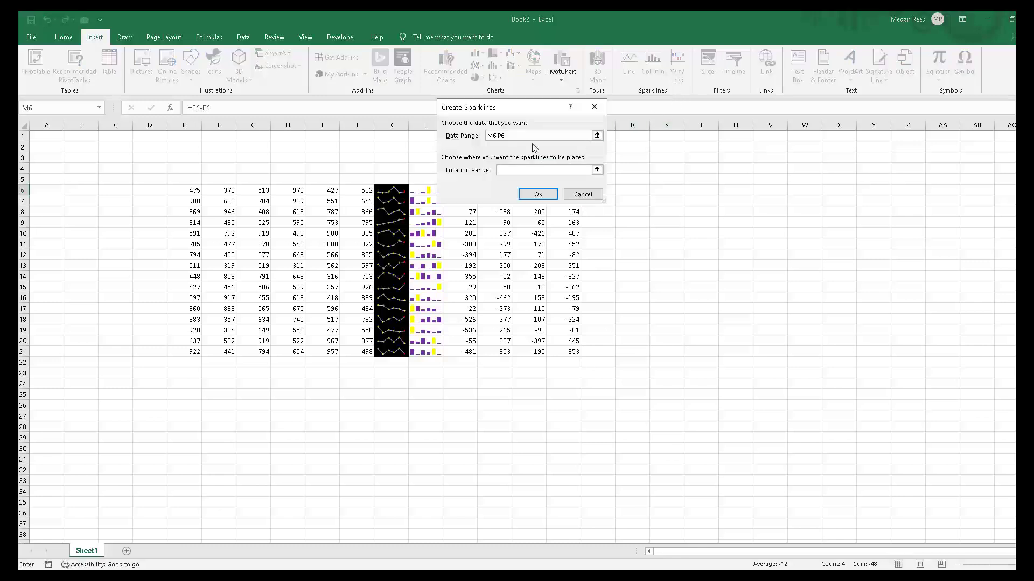
left_click_drag(549, 110, 460, 111)
left_click(597, 191)
left_click(449, 197)
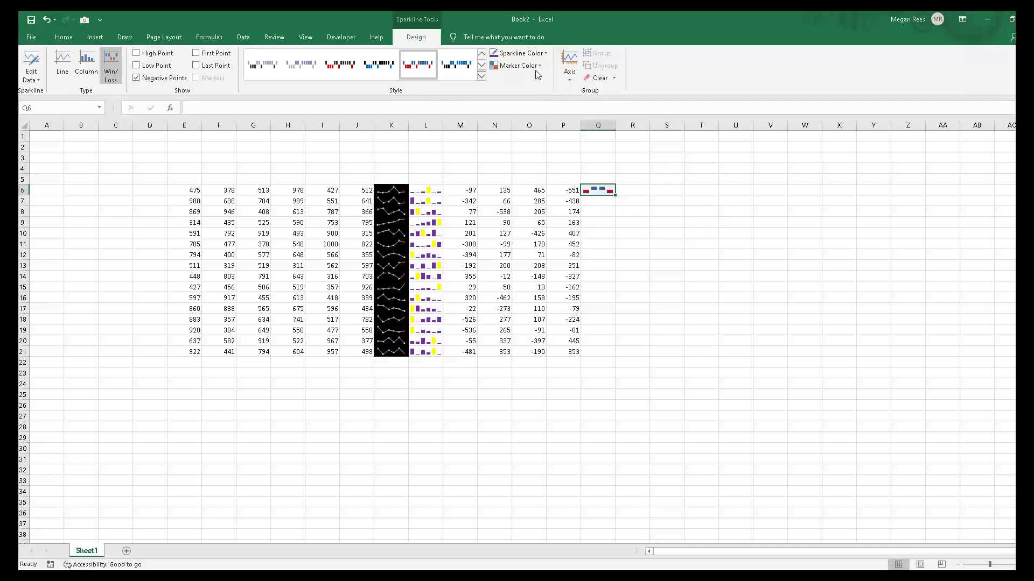
Set the color of the Win/Loss sparkline in Q6 to black
left_click(529, 57)
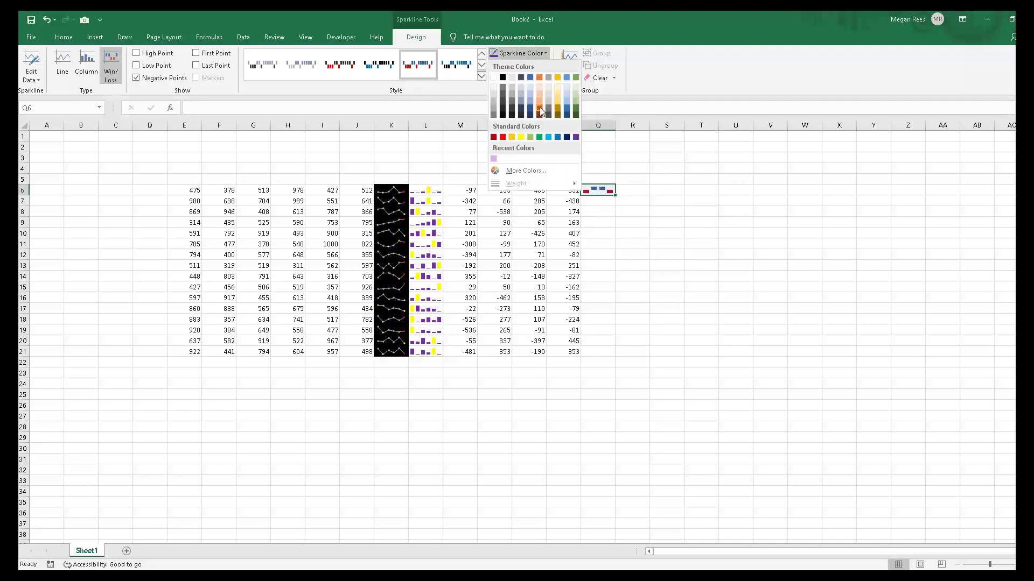
left_click(540, 110)
left_click(538, 55)
left_click(500, 80)
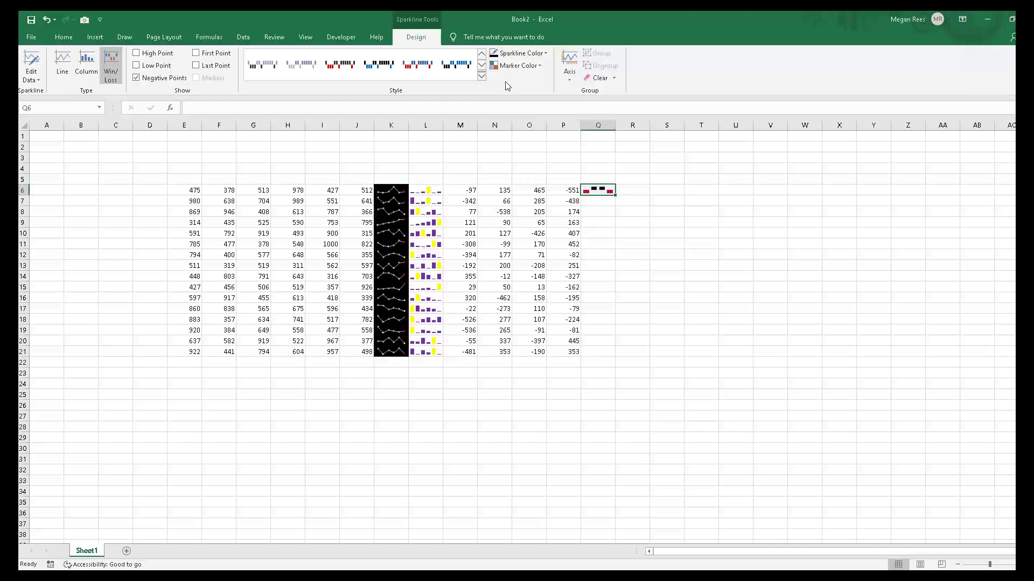
Fill the Win/Loss sparkline in Q6 down to Q21
left_click_drag(619, 193, 614, 266)
left_click(605, 193)
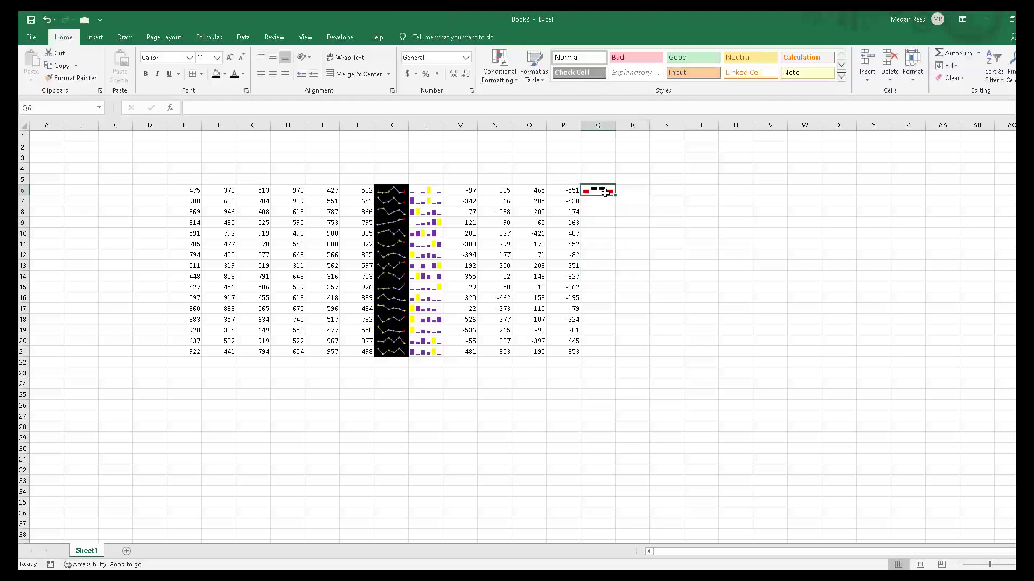
left_click_drag(615, 196, 614, 356)
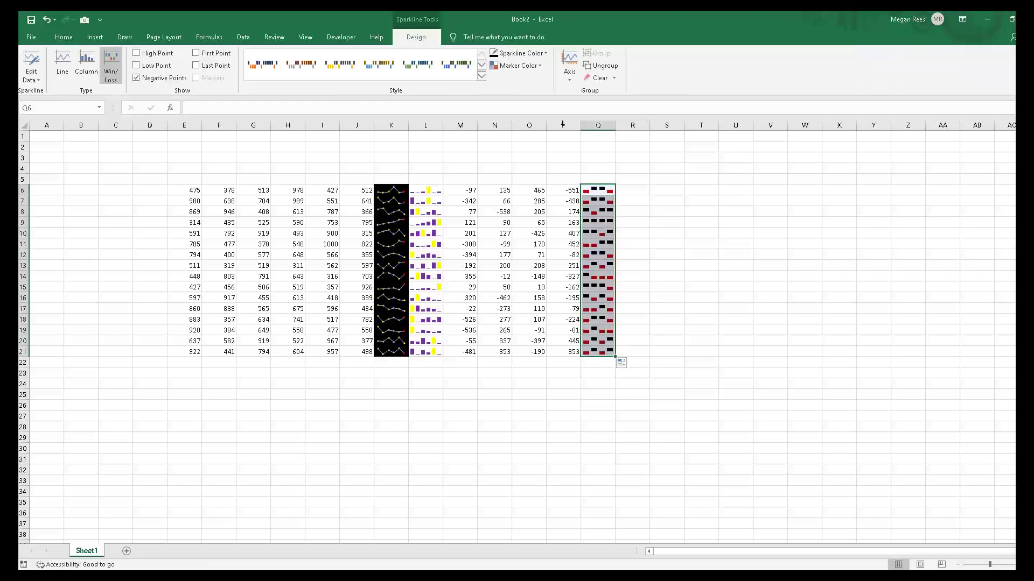
Color the Win/Loss sparklines in Q6:Q21 light blue
left_click(541, 54)
left_click(538, 54)
left_click(539, 53)
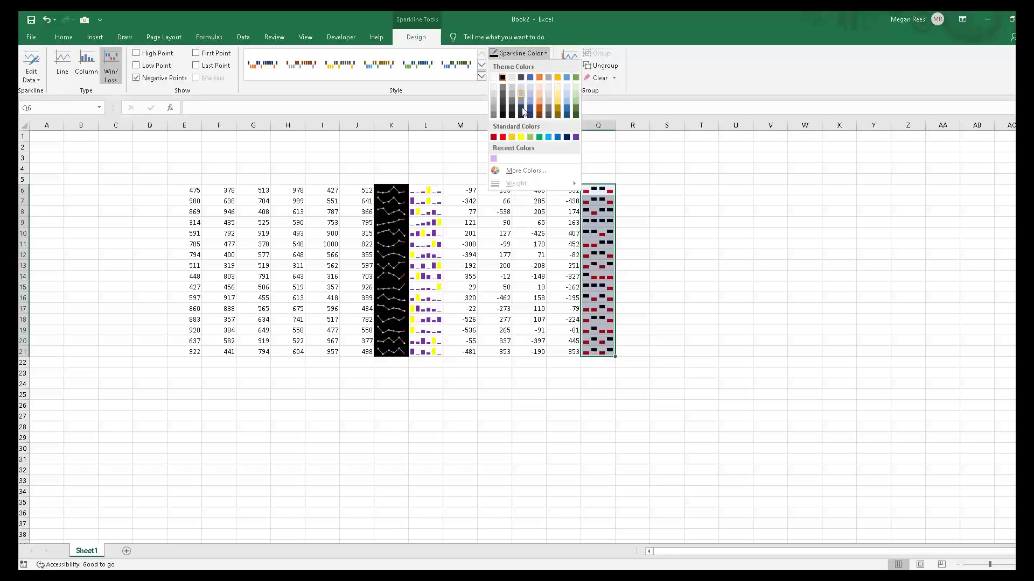
left_click(552, 138)
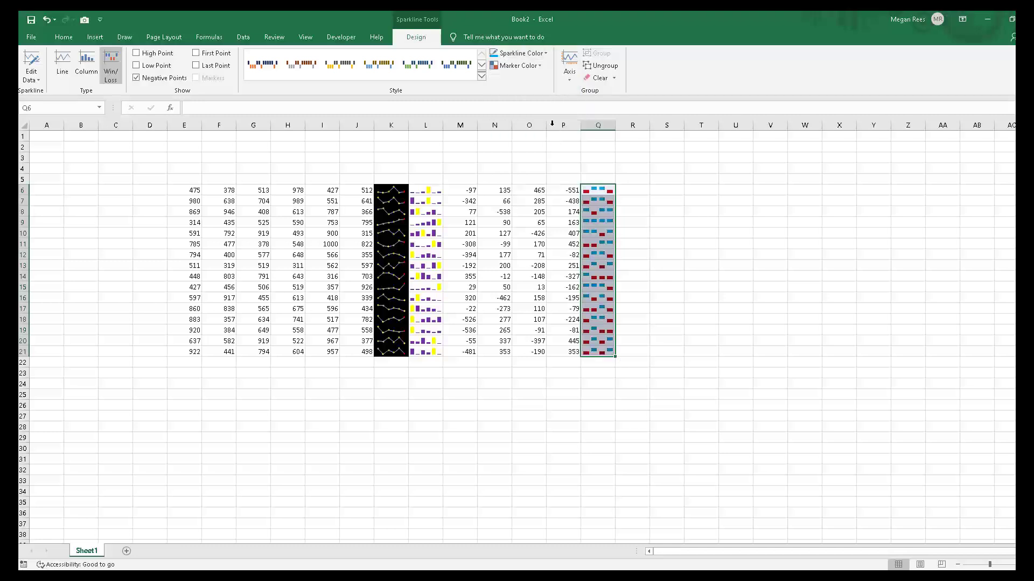
left_click(540, 65)
left_click(540, 65)
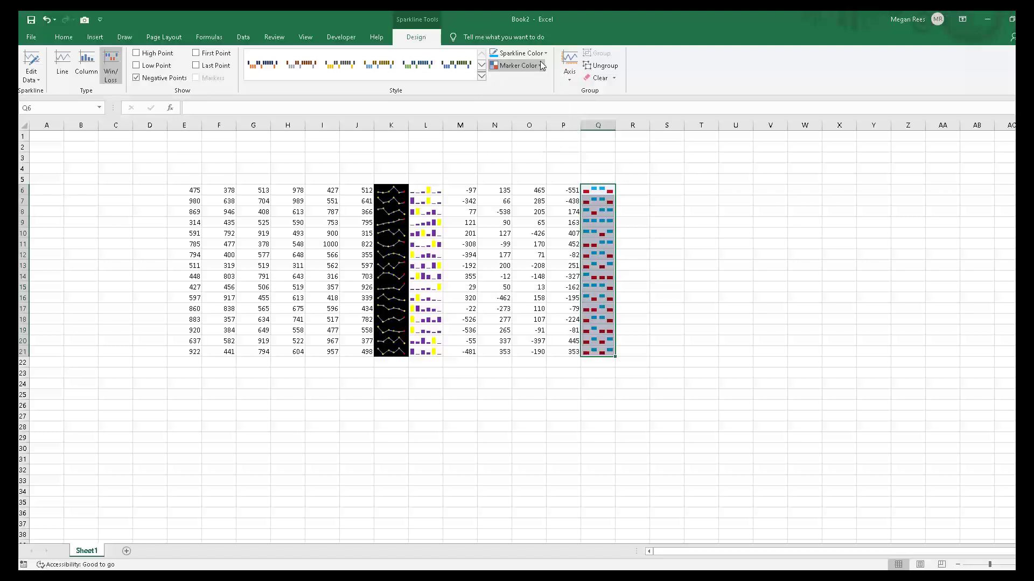
left_click(569, 73)
left_click(792, 254)
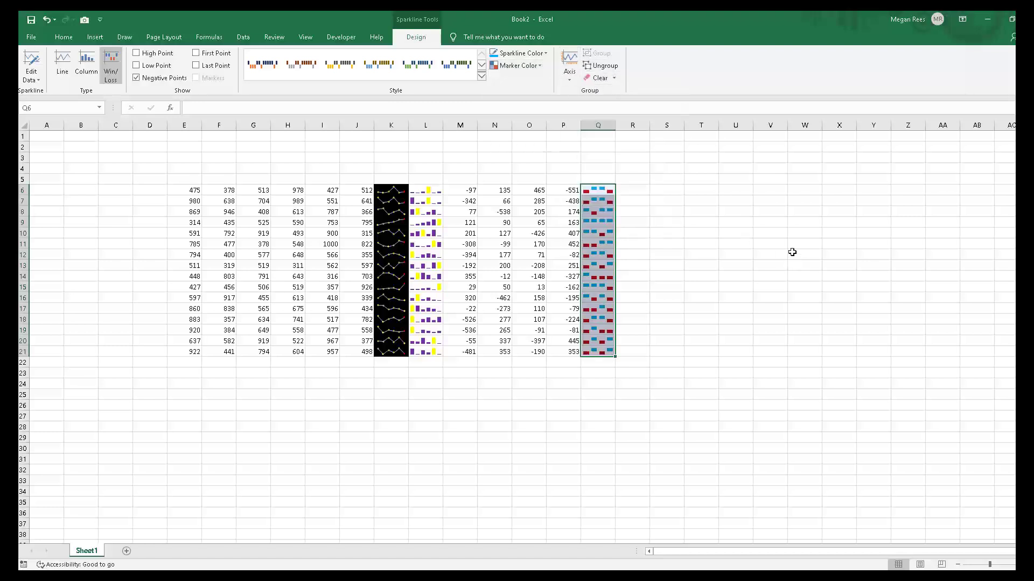
left_click(792, 309)
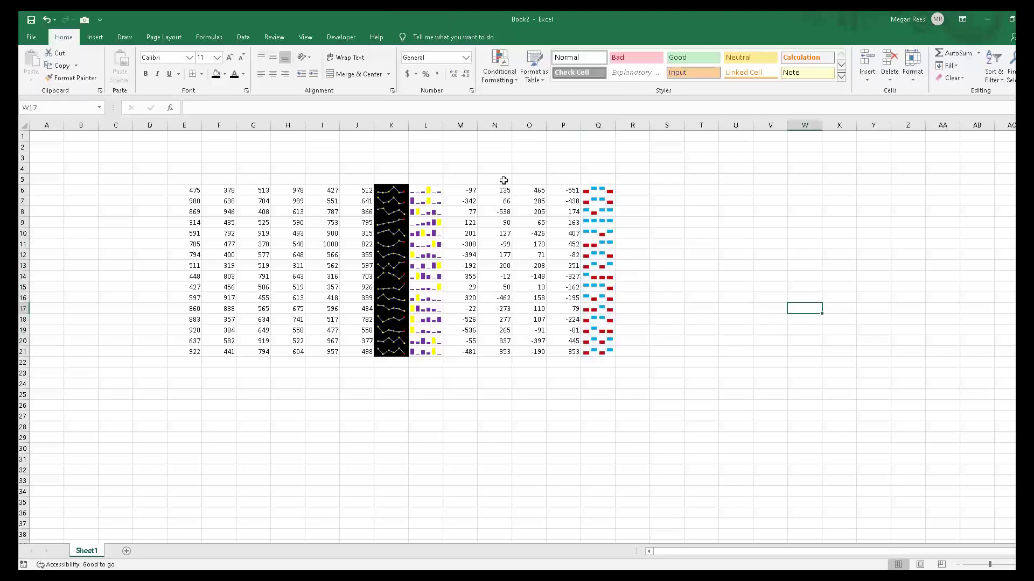
left_click(672, 253)
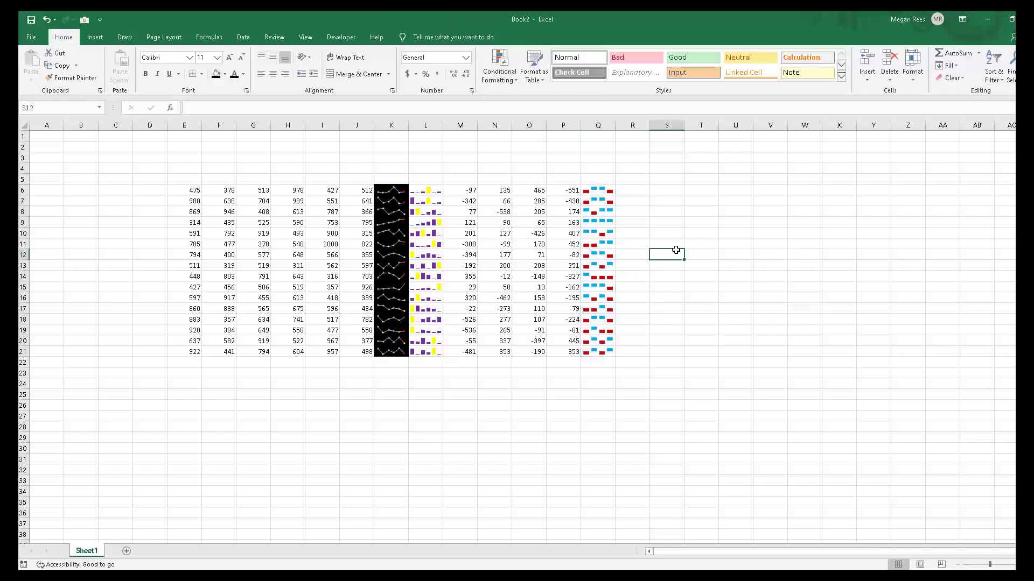
left_click(644, 374)
Add a new sheet and enter five class-rating answers in F4:F8 with the counts 108, 92, 6, 2 and 0 in G4:G8
left_click(126, 551)
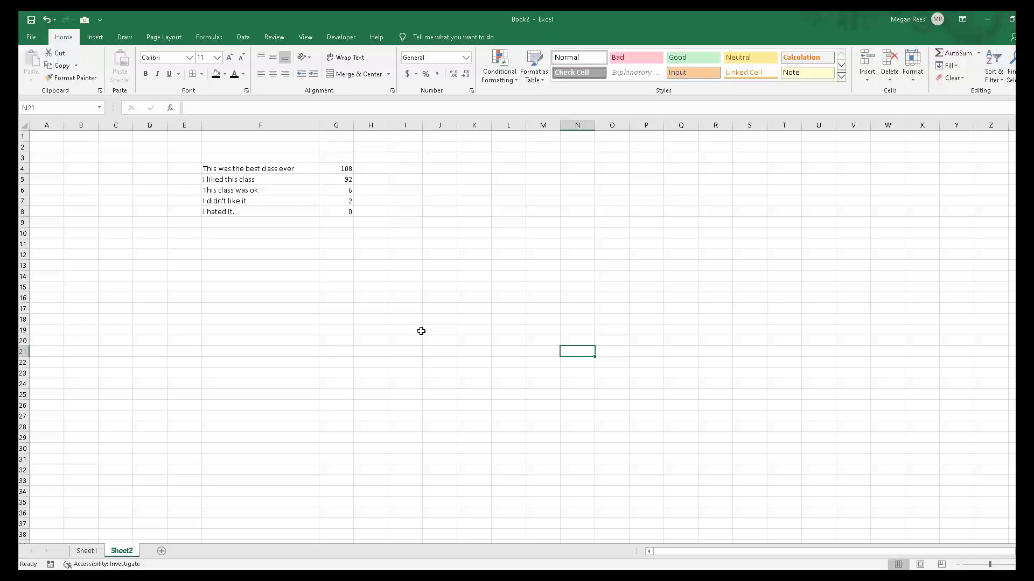
left_click_drag(407, 226, 404, 231)
left_click(399, 192)
left_click(400, 158)
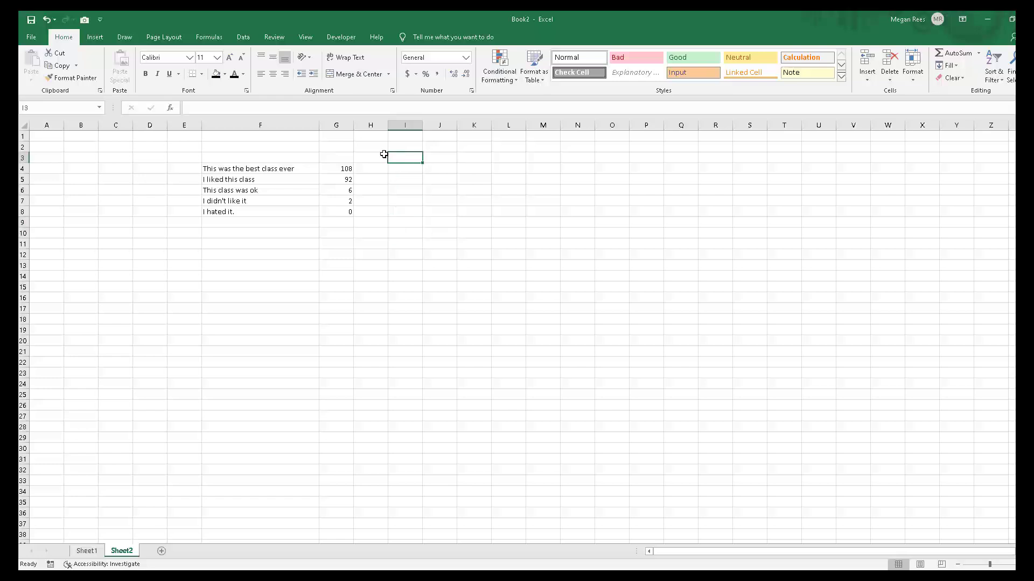
Look through the statistical chart types and preview the Pareto chart without inserting it
left_click(94, 37)
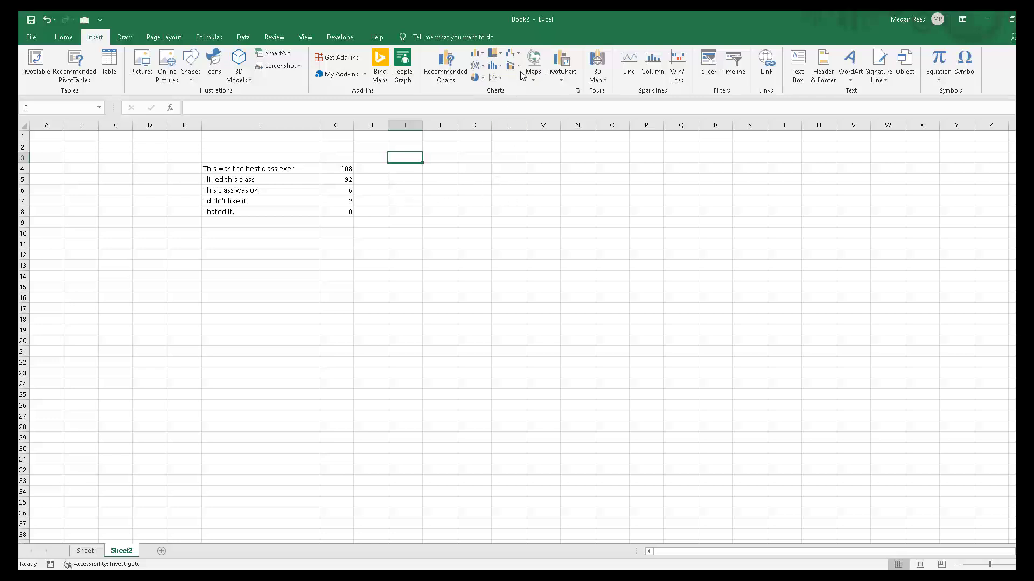
left_click(500, 66)
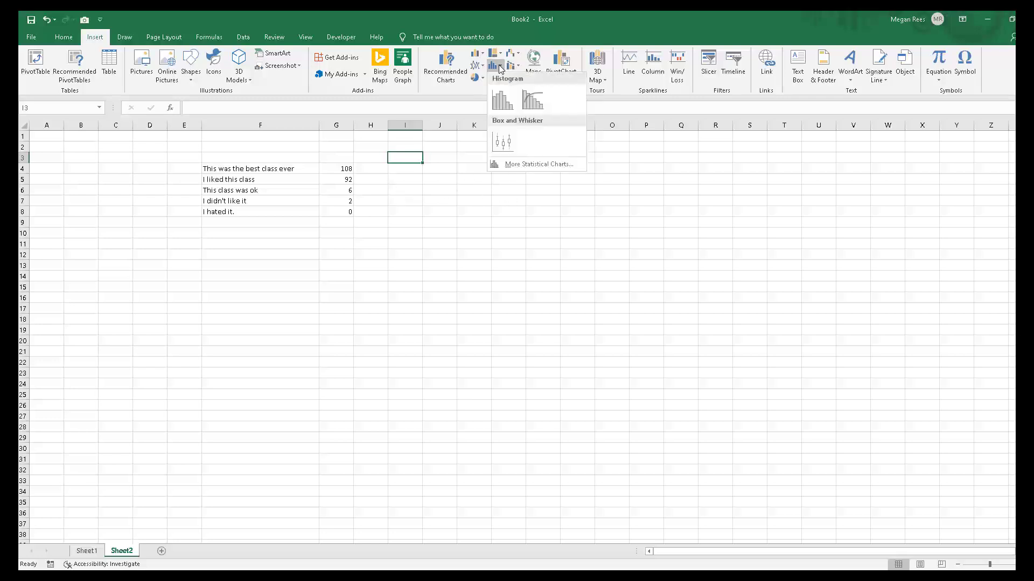
left_click(500, 66)
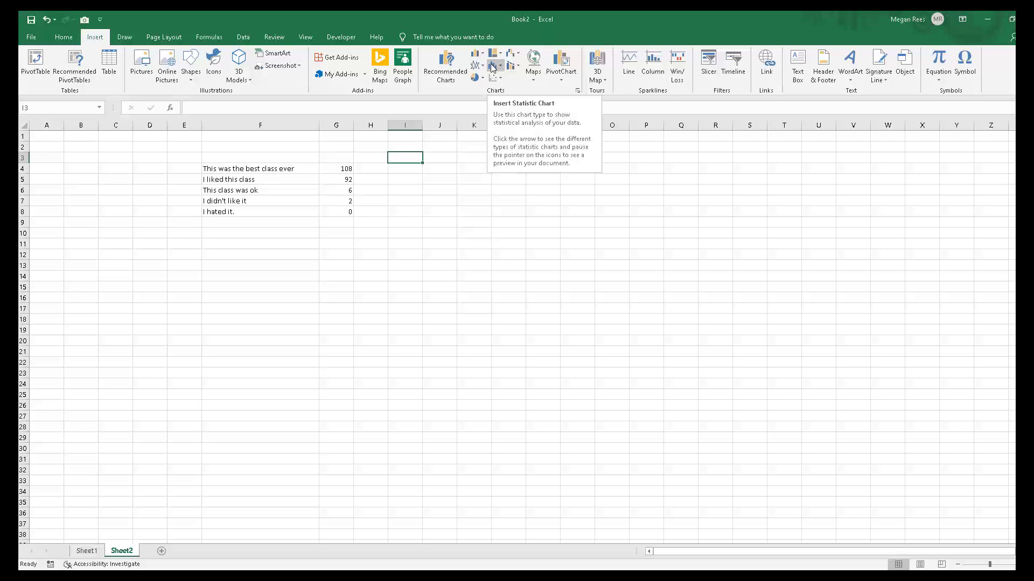
left_click(492, 65)
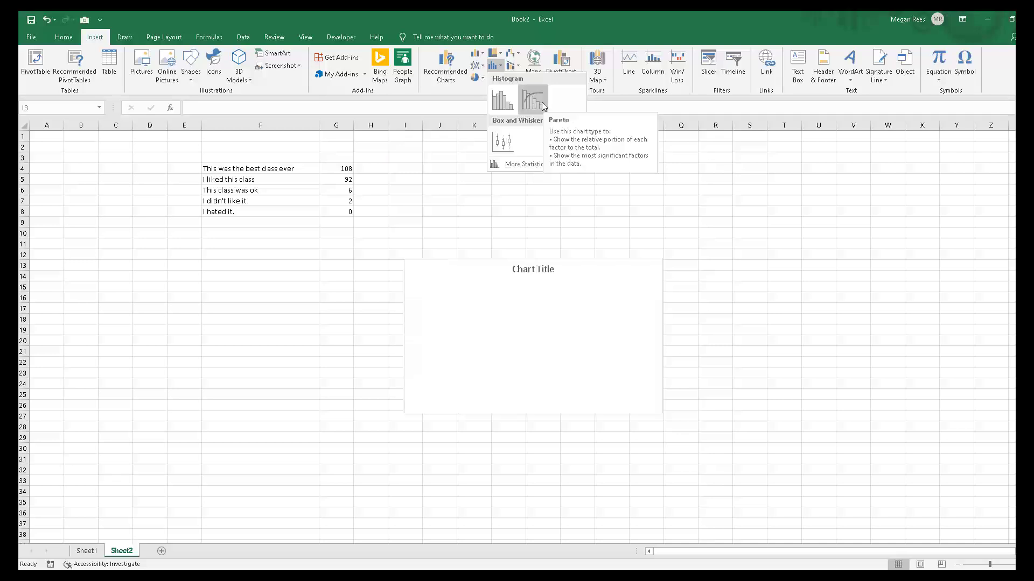
left_click(416, 226)
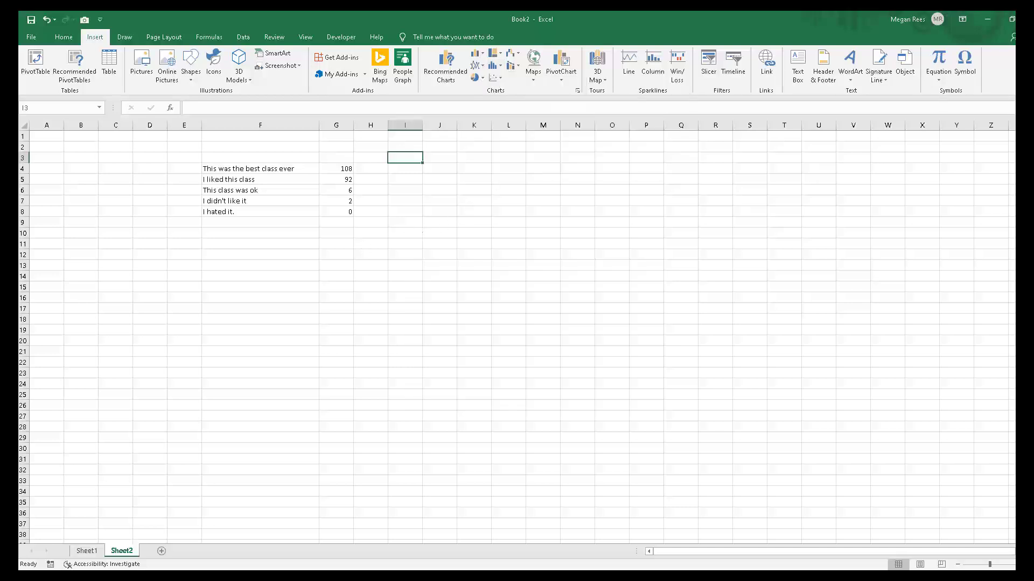
Switch to the Excel 2019 Lesson 6 workbook and read the Pareto chart definition in section A-2 of sheet A
key("alt+Tab")
left_click(418, 262)
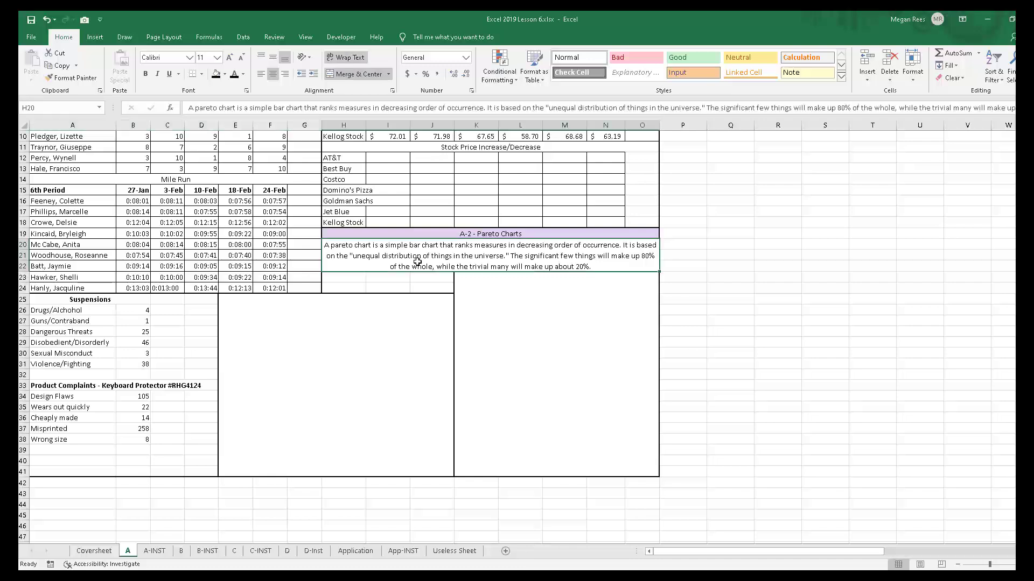
left_click(763, 286)
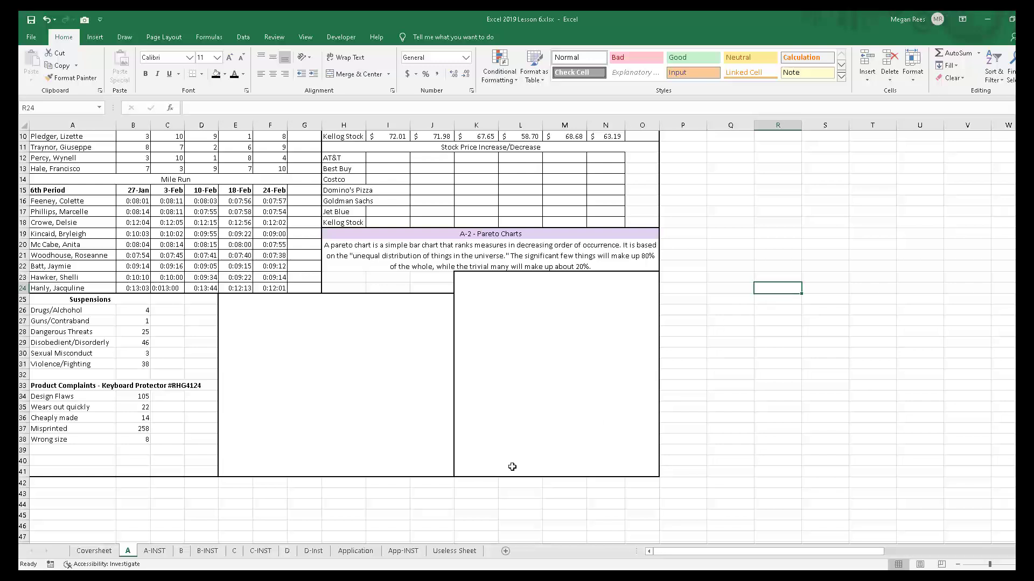
left_click(989, 20)
Return to Book2 and examine the class-rating answers in F4:G8, comparing the first two rows with the remaining ones
left_click(535, 325)
left_click(391, 251)
left_click(330, 168)
left_click(304, 169)
mouse_move(300, 165)
left_mouse_down()
mouse_move(296, 187)
mouse_move(297, 179)
left_mouse_up()
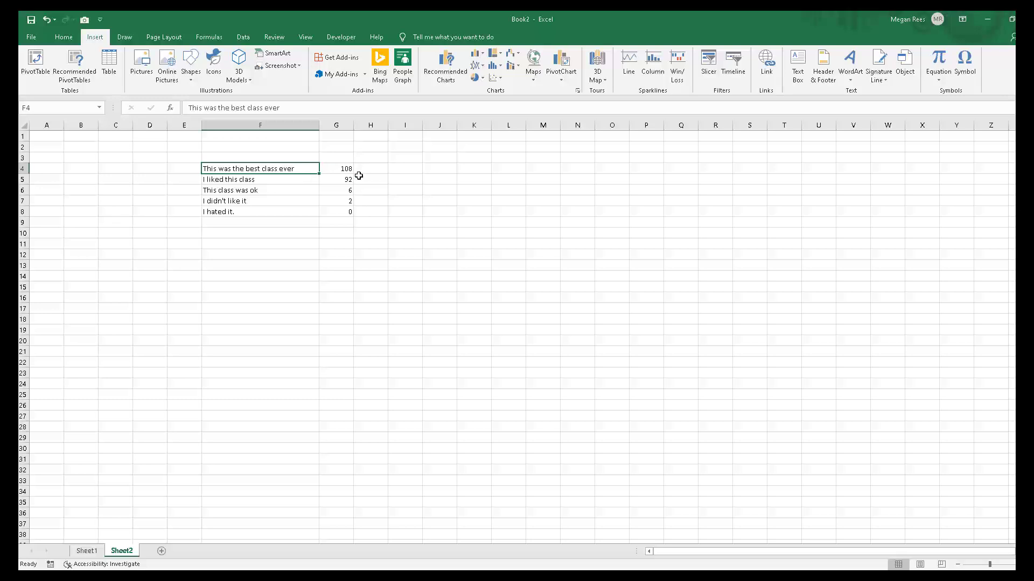
left_click(366, 275)
left_click(296, 171)
left_click_drag(297, 170, 345, 220)
left_click(309, 190)
left_click(349, 192)
left_click(346, 203)
left_click(292, 212)
left_click(268, 199)
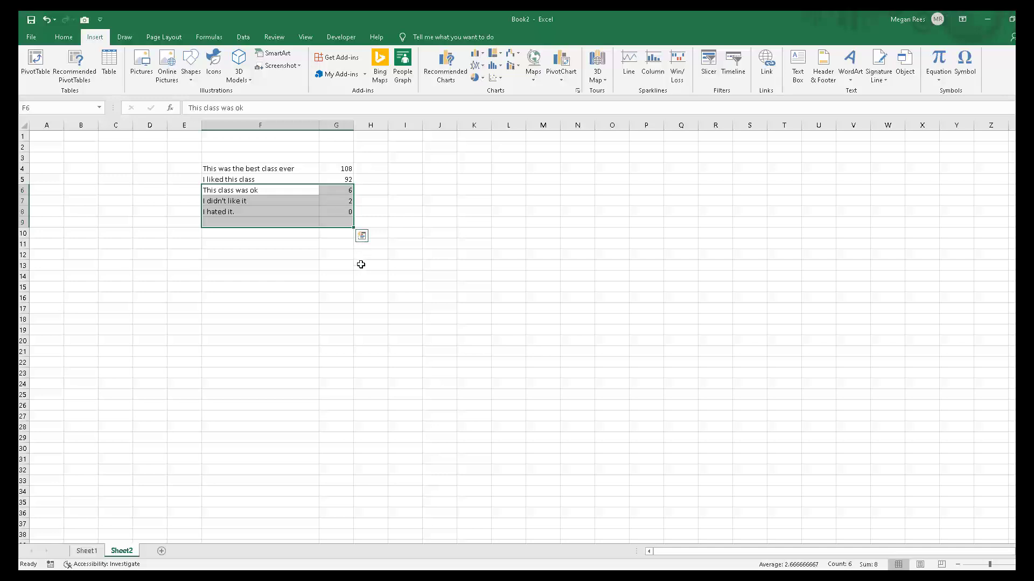
left_click_drag(360, 264, 361, 259)
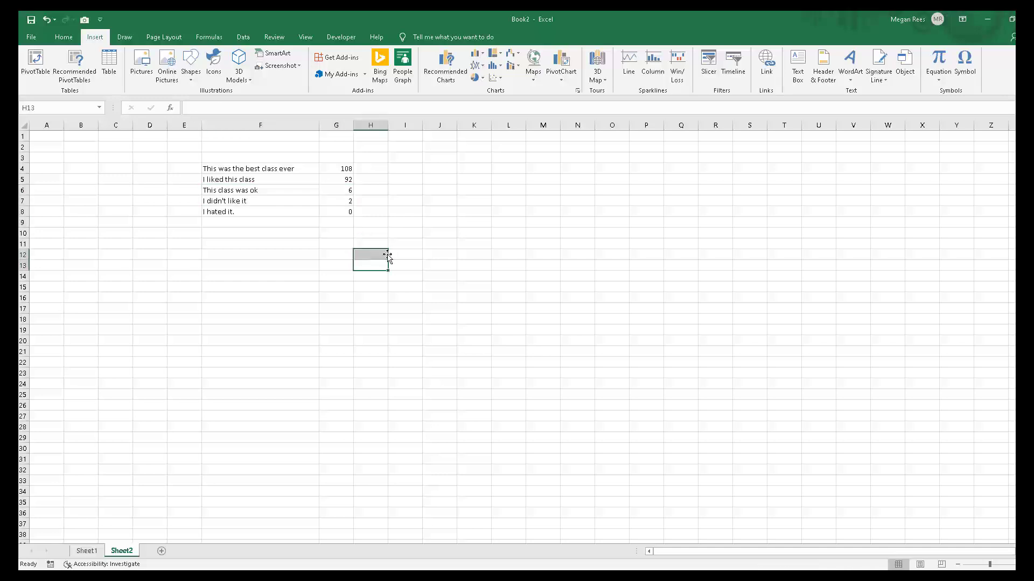
left_click(371, 200)
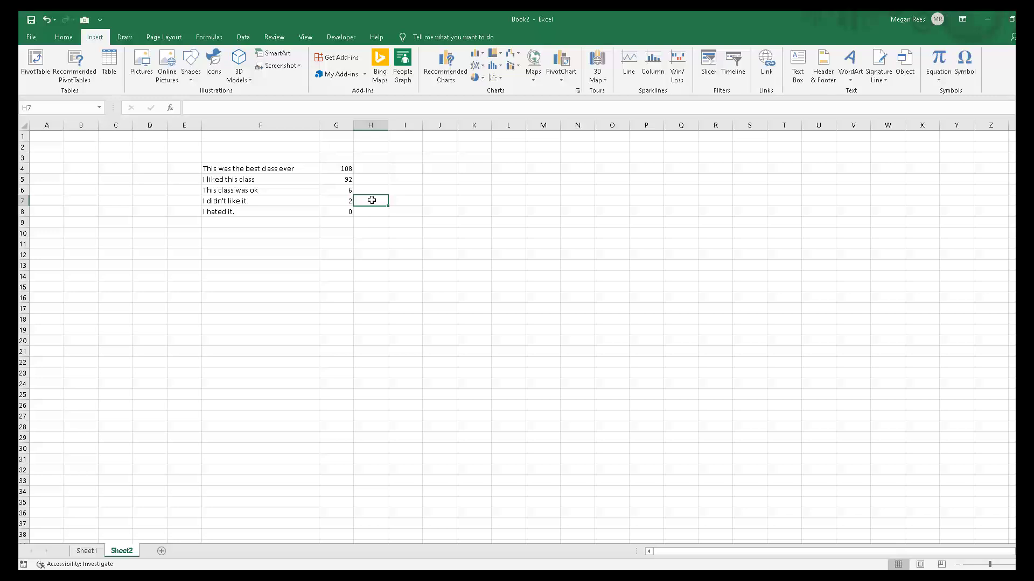
Insert a Pareto chart from the class-rating answers and counts in F4:G8
left_click_drag(252, 166, 337, 210)
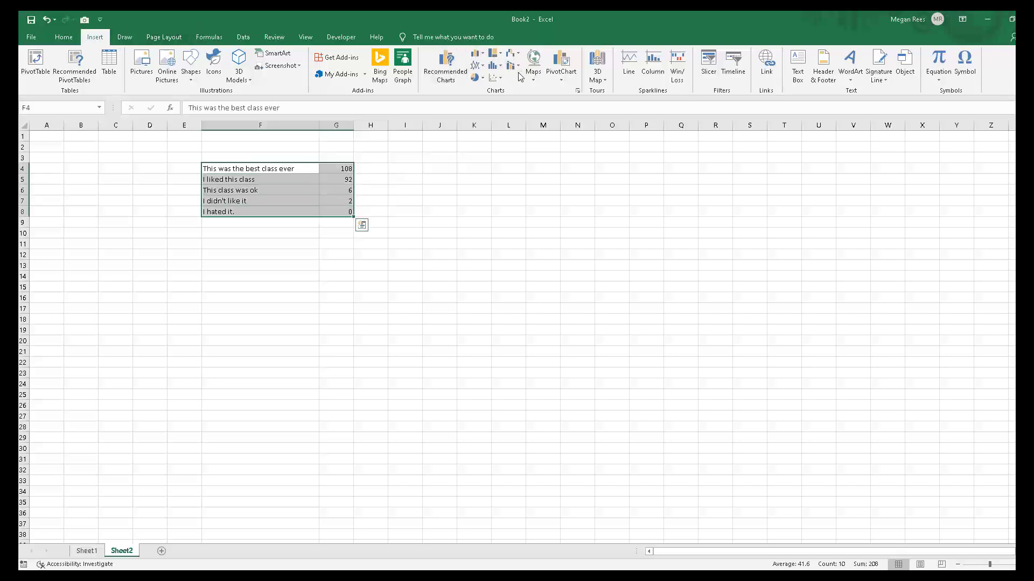
left_click(494, 67)
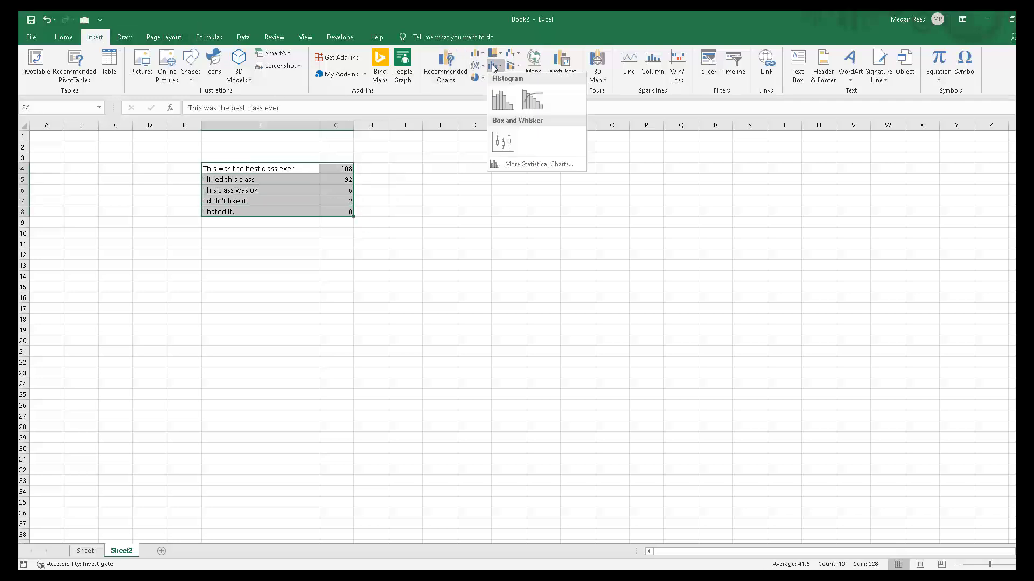
left_click(529, 109)
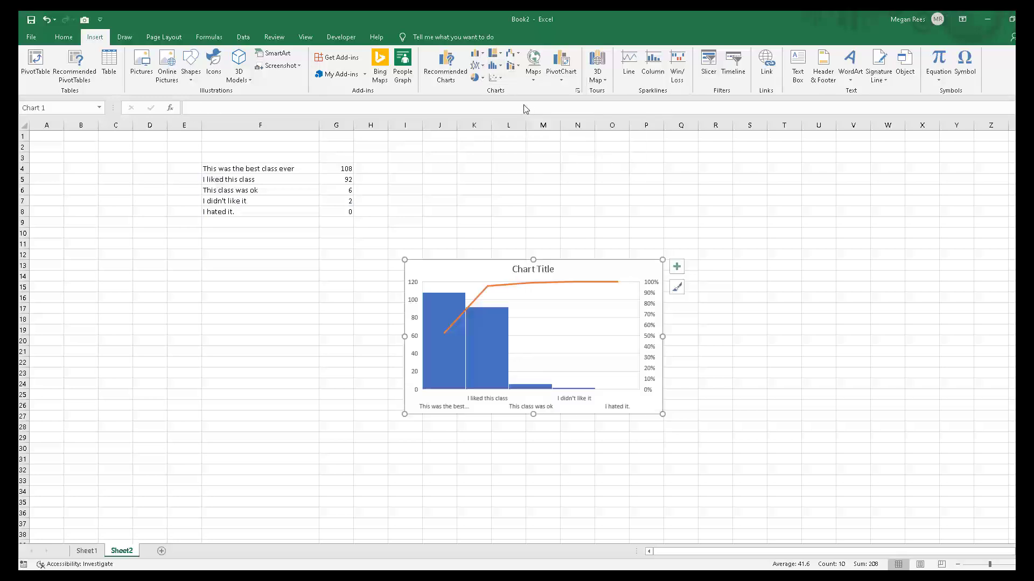
Apply the blue chart style with patterned columns to the Pareto chart and move the chart slightly up and to the right
left_click(329, 41)
left_click(74, 42)
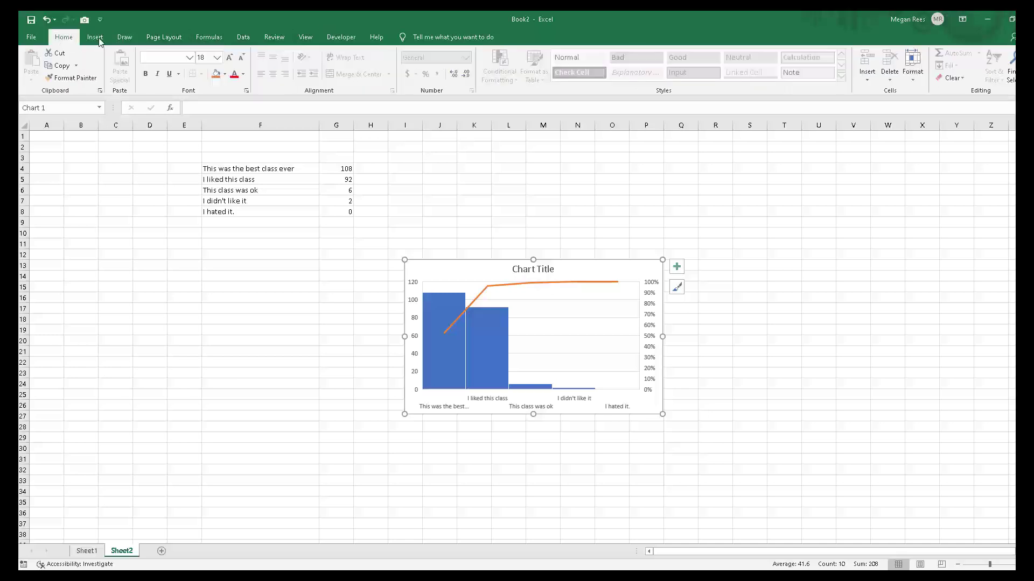
left_click(461, 269)
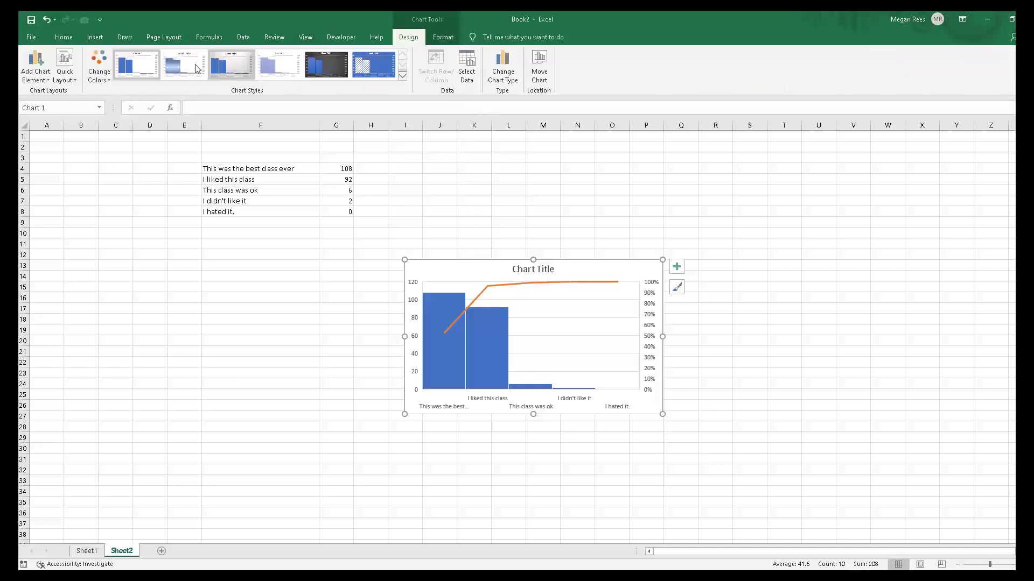
left_click(232, 64)
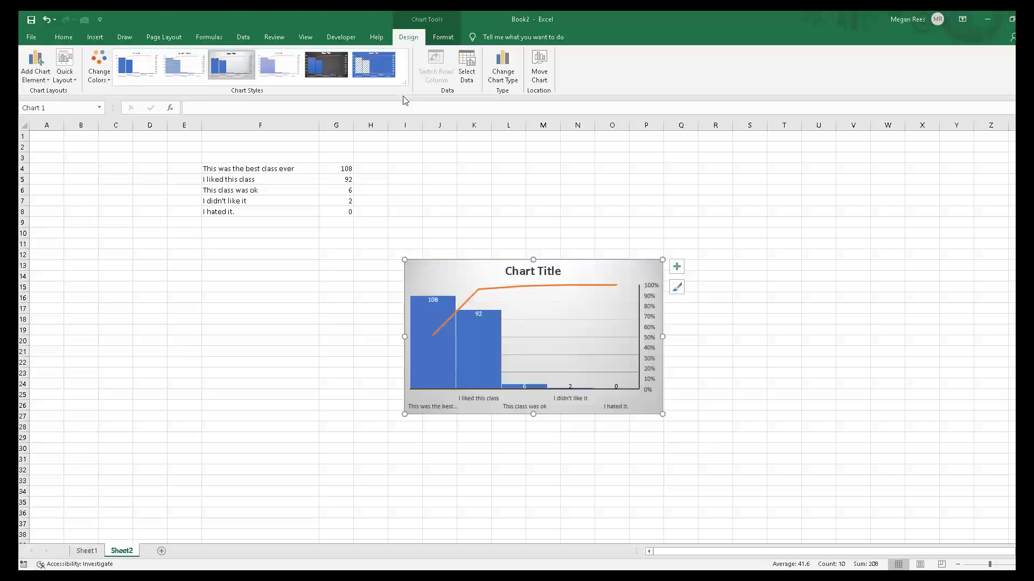
left_click(372, 72)
left_click(548, 192)
left_click(532, 266)
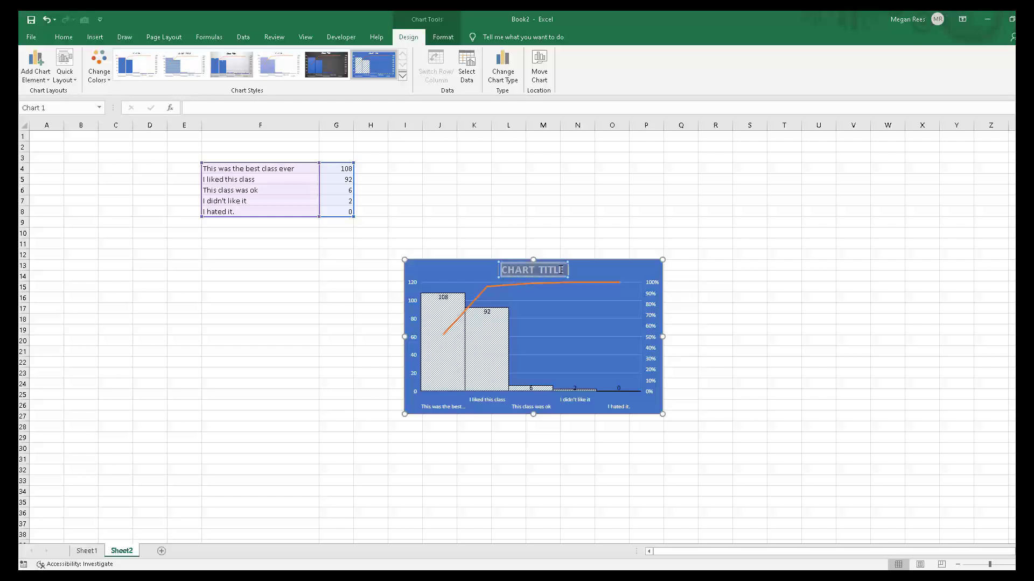
left_click(807, 342)
left_click(805, 376)
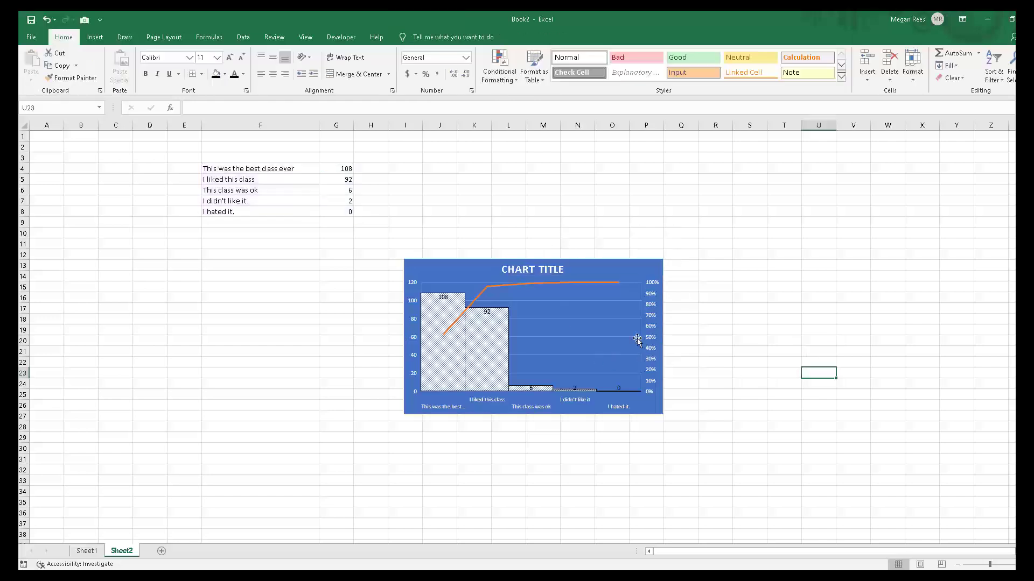
left_click_drag(646, 351, 655, 337)
left_click(612, 415)
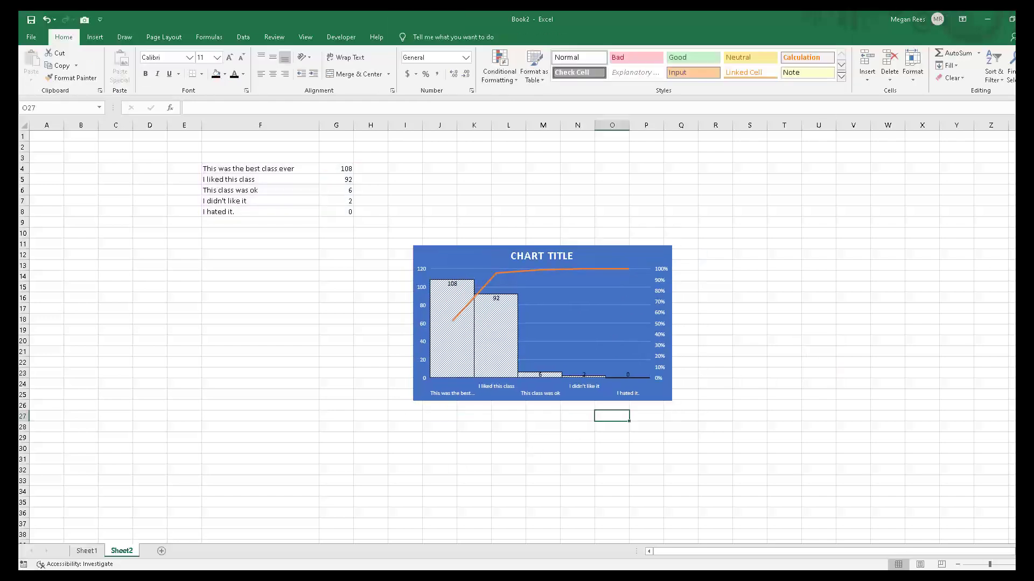
Return to Sheet1 and examine the quarterly sales table of the salesmen and their teams
key("ctrl+Page_Up")
left_click(240, 342)
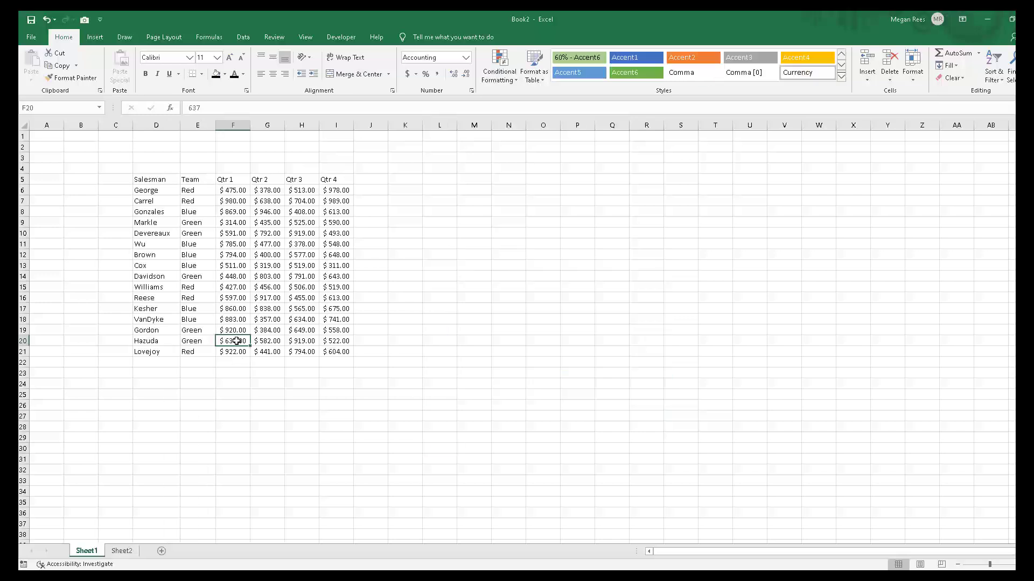
left_click(473, 373)
left_click(403, 302)
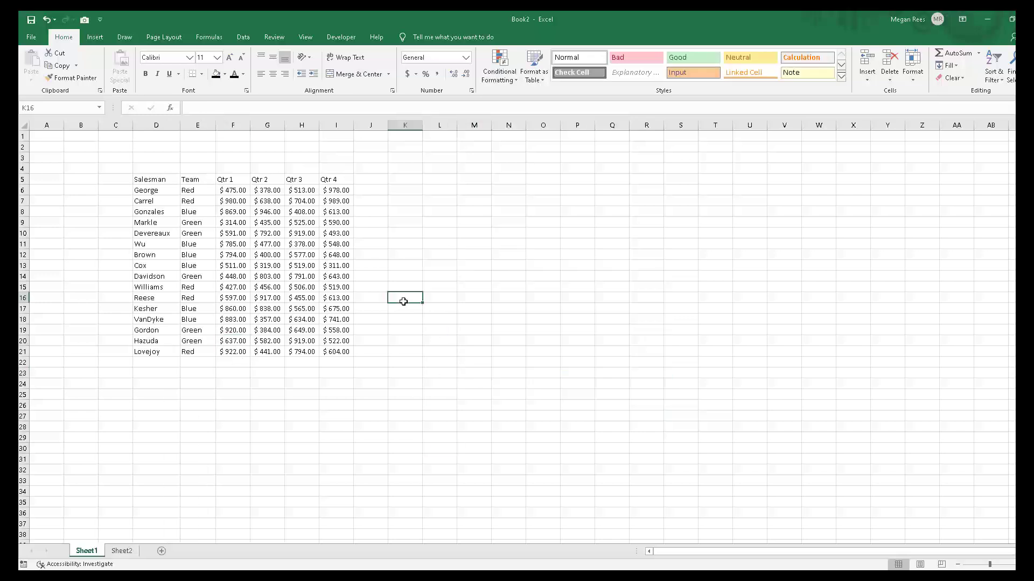
left_click(359, 242)
left_click(300, 236)
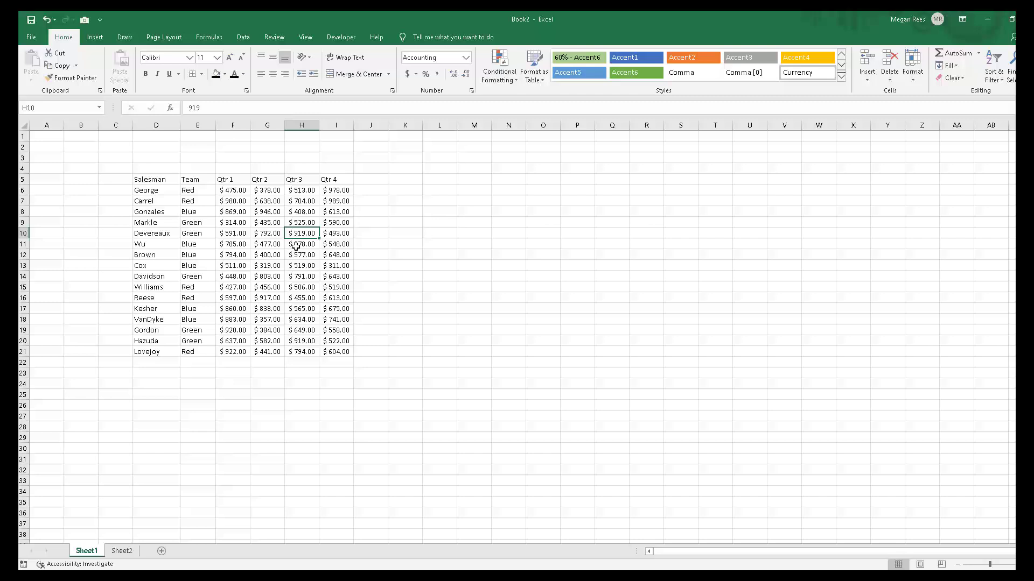
left_click(293, 243)
left_click(404, 263)
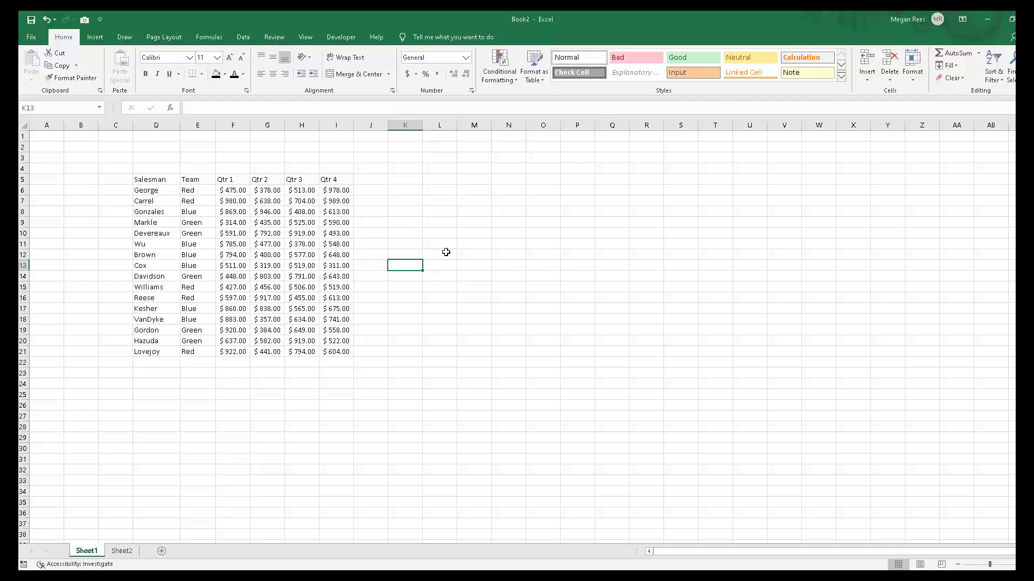
left_click(563, 241)
left_click(476, 181)
Turn on filtering for the sales table in D5:I21
left_click_drag(142, 181, 330, 350)
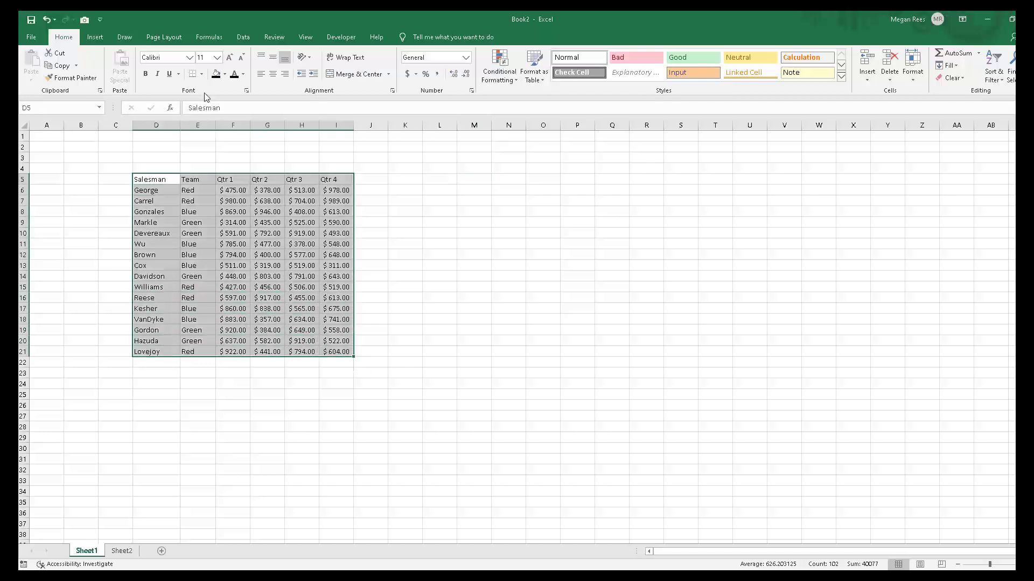
left_click(242, 36)
left_click(465, 65)
left_click_drag(421, 301, 431, 306)
left_click(597, 286)
left_click(598, 234)
left_click(474, 245)
left_click(426, 244)
left_click(424, 231)
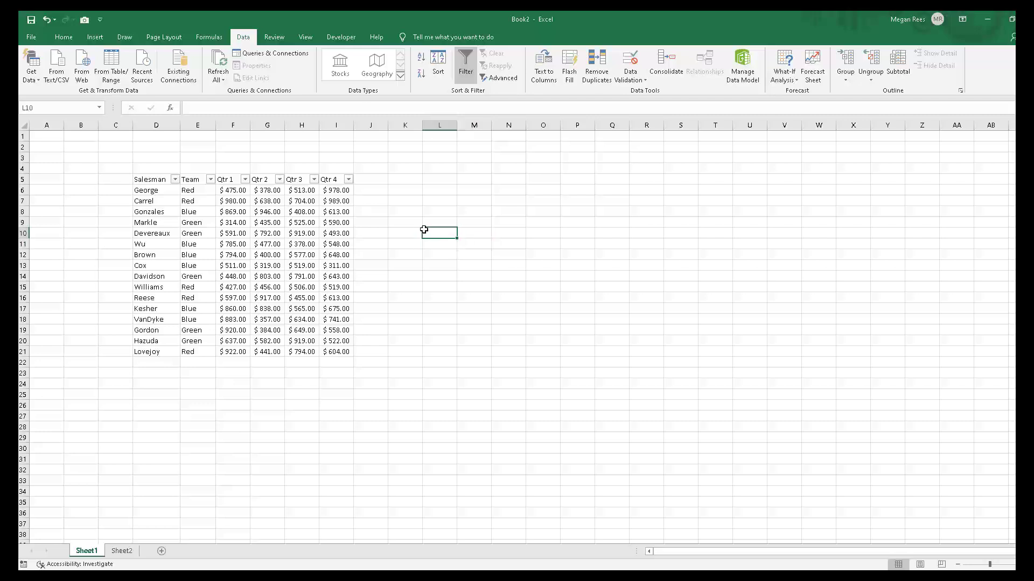
left_click(399, 229)
left_click(460, 370)
left_click(290, 408)
left_click(194, 447)
left_click(163, 404)
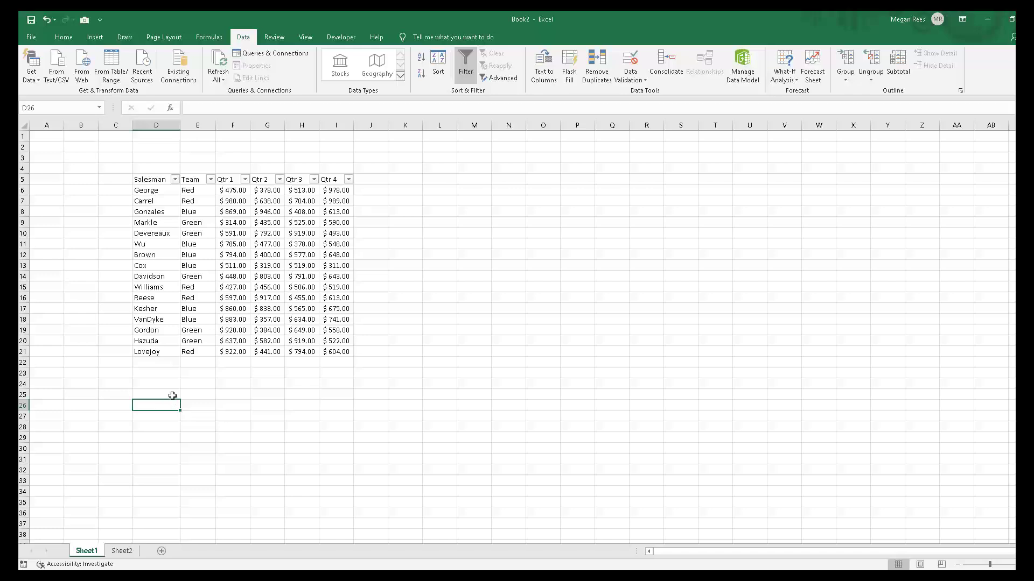
Enter a SUM formula in F25 that totals the Qtr 1 sales in F6:F21
left_click(230, 396)
type("=")
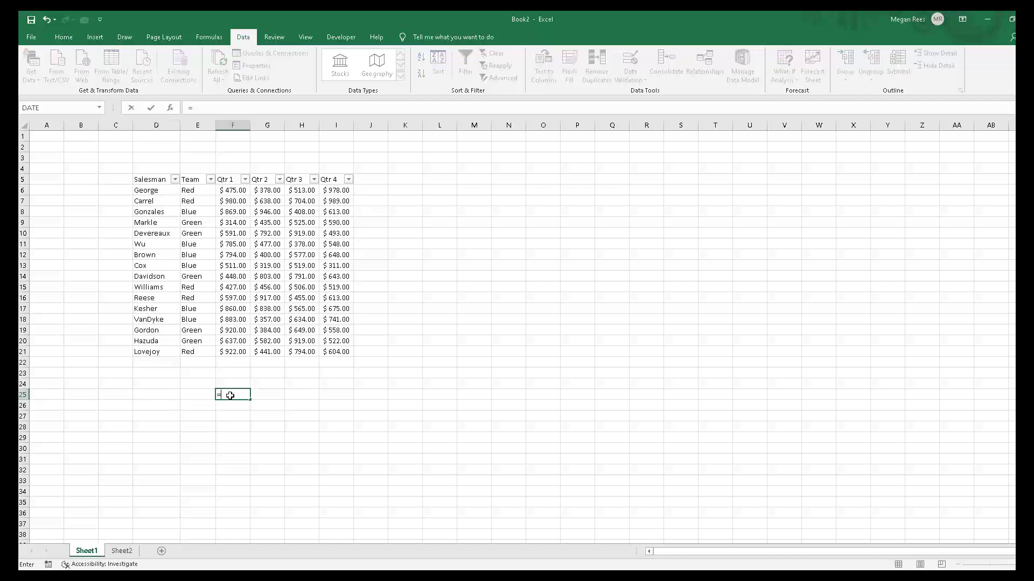
type("sum(")
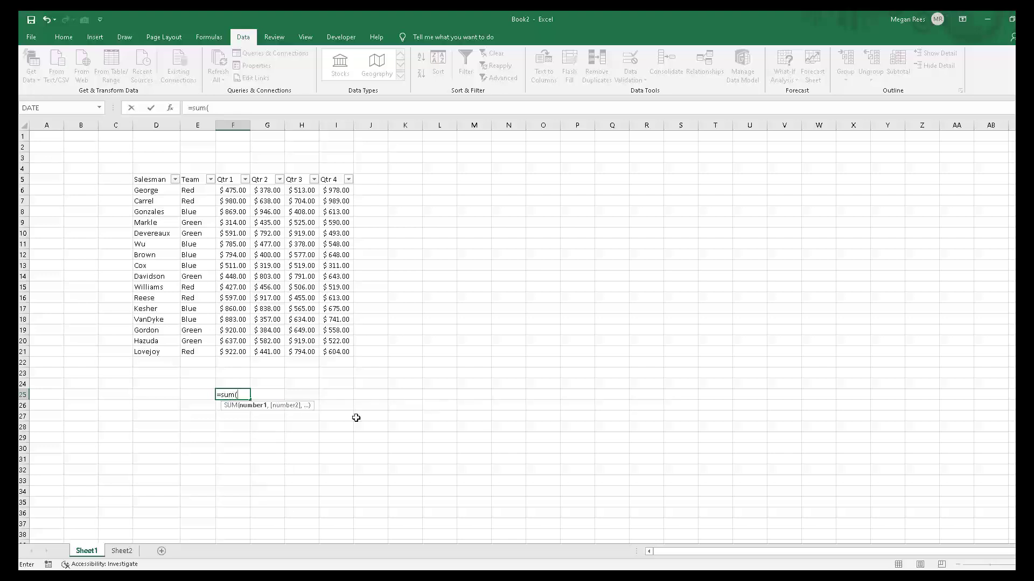
left_click_drag(234, 192, 238, 351)
key("Return")
left_click_drag(497, 461, 513, 457)
left_click(347, 416)
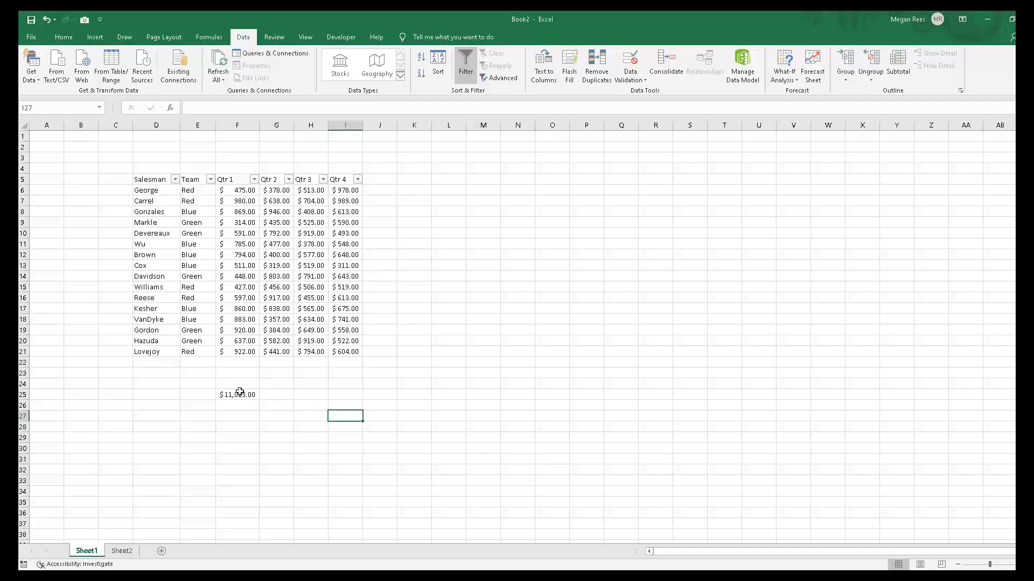
Copy the Qtr 1 total across to G25:I25 and autofit the quarter columns F to I to their contents
left_click(246, 395)
left_click_drag(259, 400, 350, 403)
left_click(349, 450)
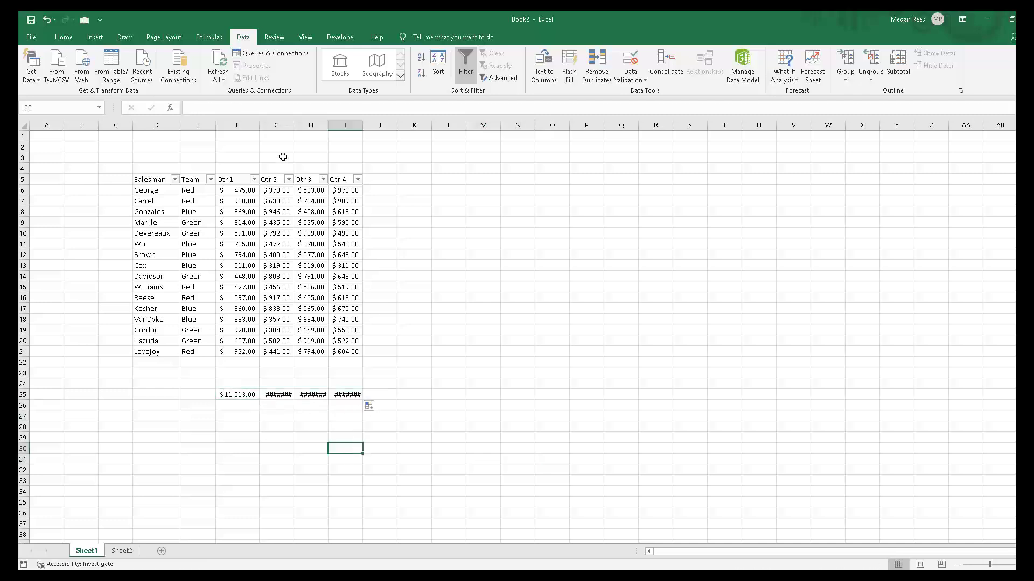
left_click_drag(244, 125, 355, 130)
double_click(362, 125)
left_click(572, 341)
left_click(554, 404)
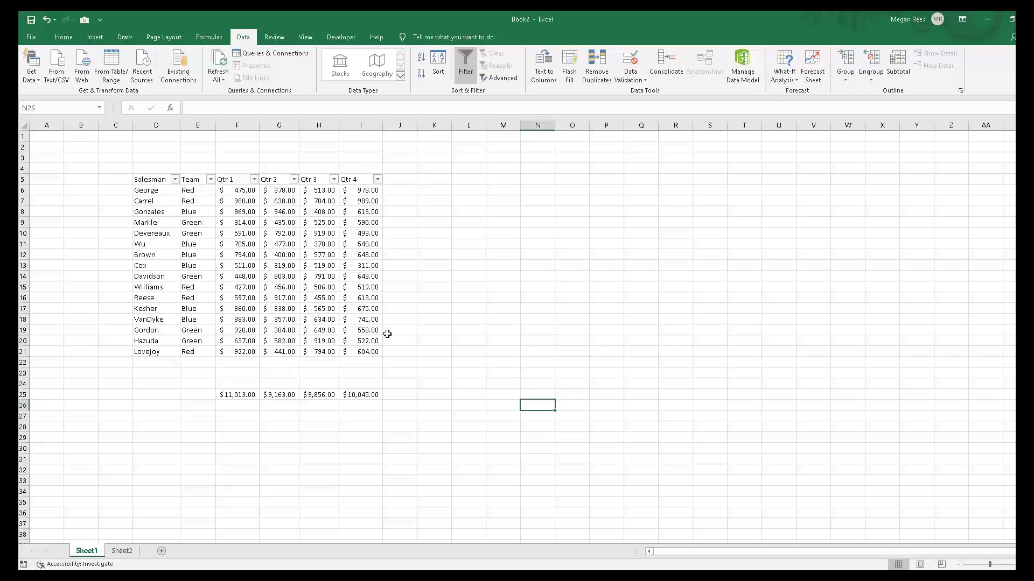
Filter the Team column to show only the Green team
left_click(210, 179)
left_click(103, 284)
left_click(103, 303)
left_click(146, 383)
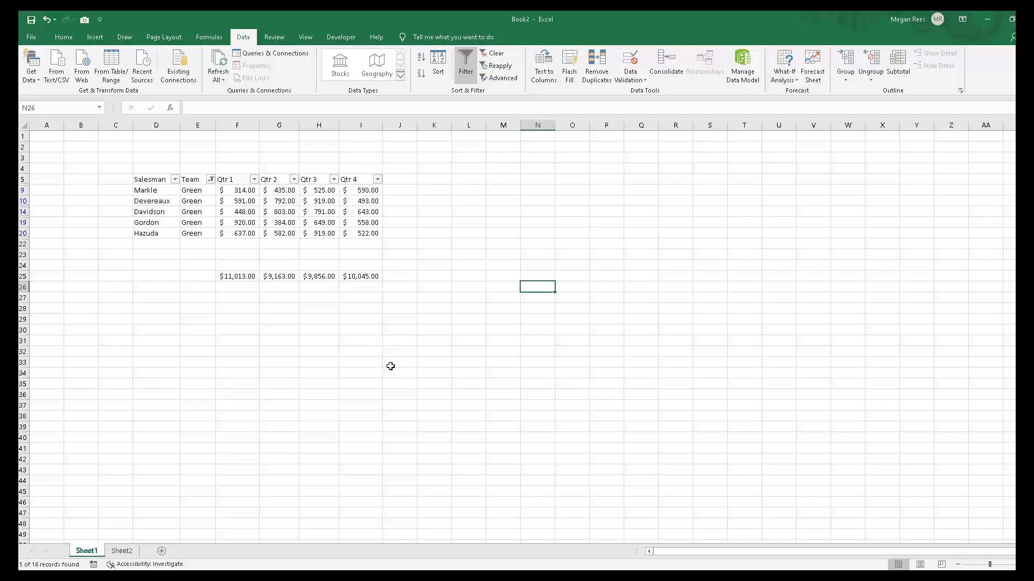
Compare the filtered Qtr 1 amounts with the total in F25 and inspect the range in its SUM formula
left_click_drag(239, 203, 229, 288)
left_click(232, 212)
left_click_drag(234, 191, 239, 234)
left_click(248, 278)
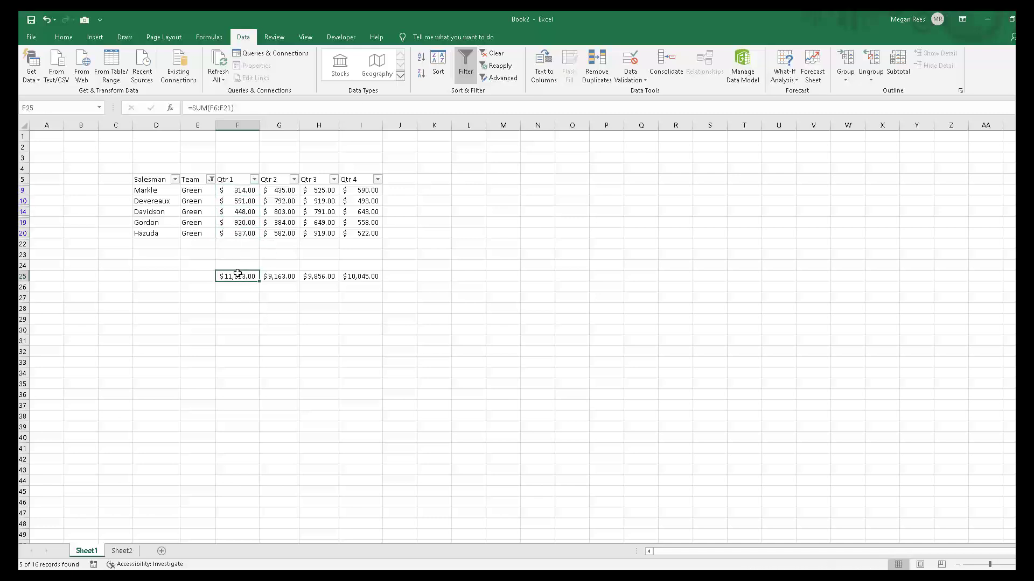
left_click_drag(208, 108, 228, 109)
left_click(226, 107)
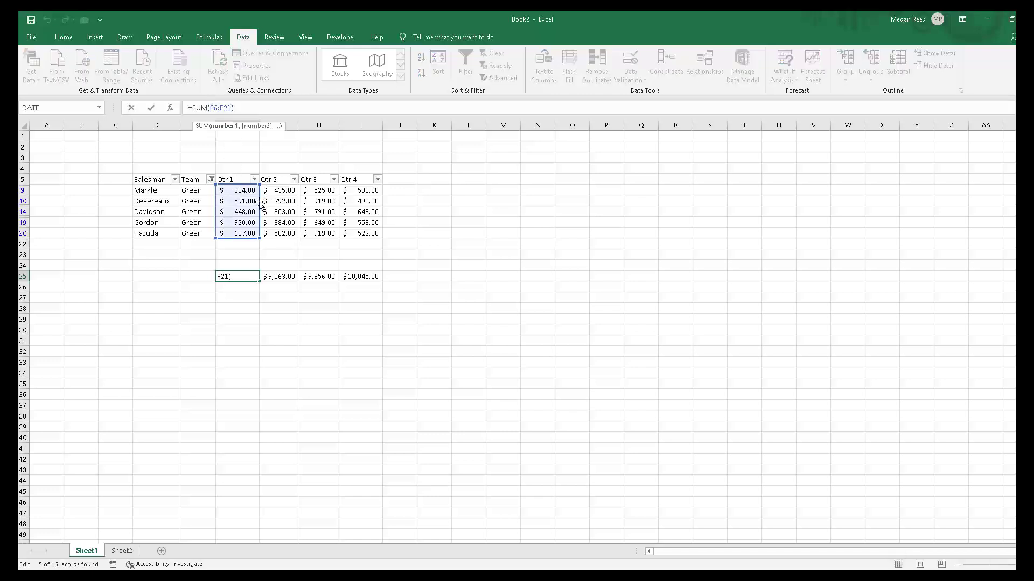
Leave the F25 formula and show all teams again in the Team filter
left_click(211, 179)
left_click(111, 284)
left_click(146, 383)
left_click(579, 404)
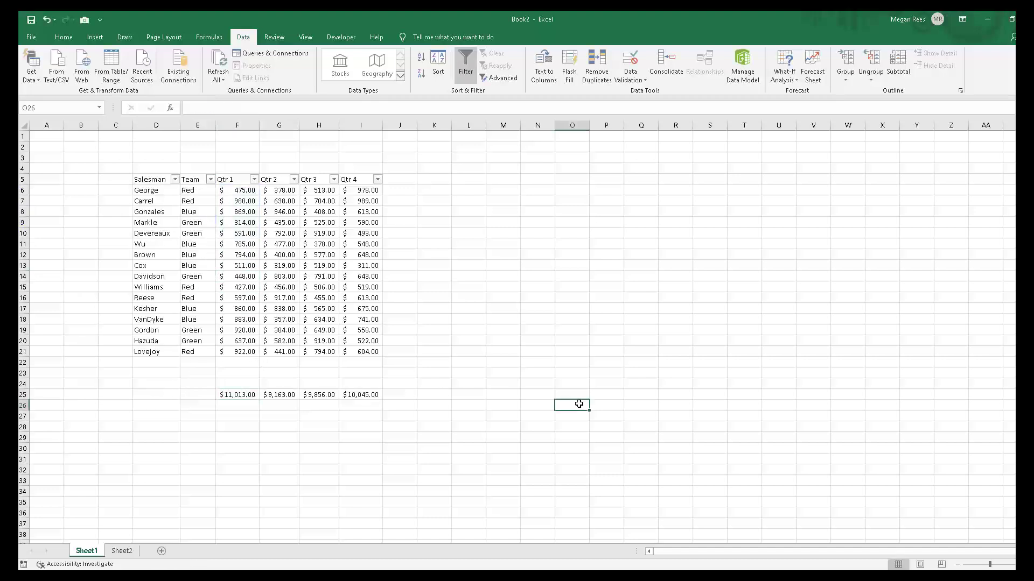
left_click(578, 393)
left_click(465, 444)
left_click(502, 288)
left_click(248, 468)
Enter a SUBTOTAL formula in F24 with function number 9 (SUM) over the Qtr 1 sales in F6:F21
left_click(225, 402)
left_click(226, 391)
left_click(228, 385)
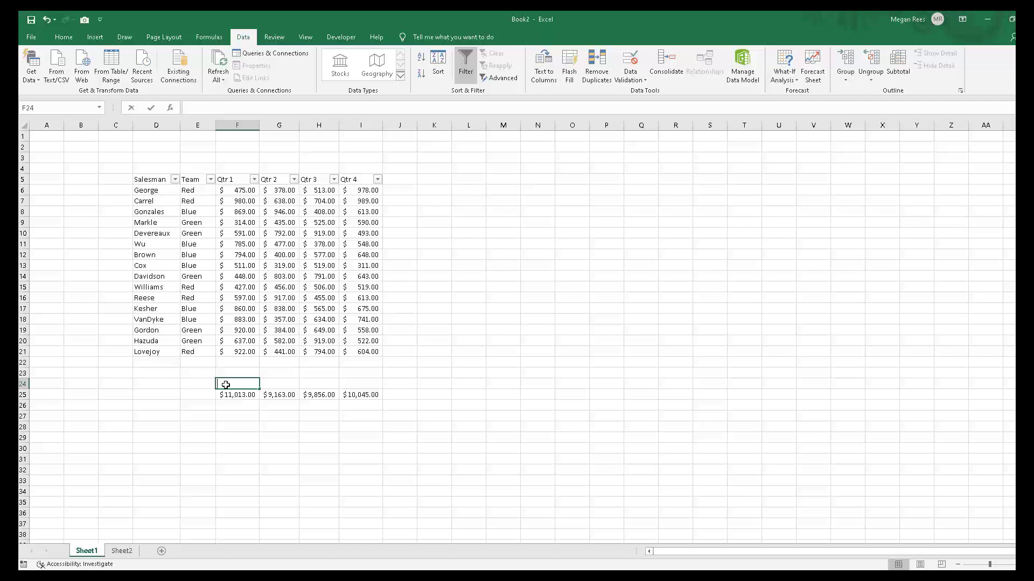
type("=subtotal(")
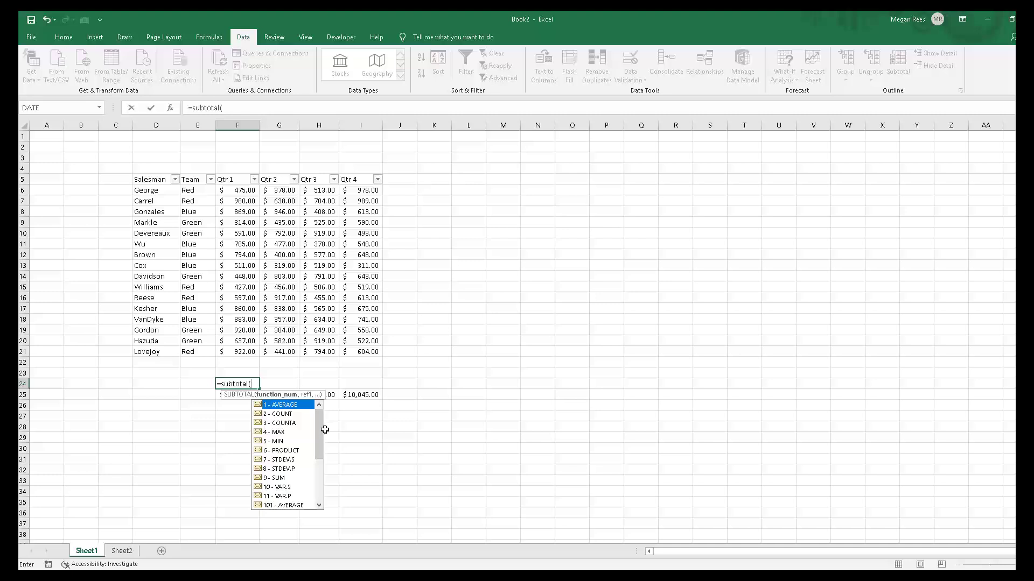
left_click_drag(321, 434, 322, 501)
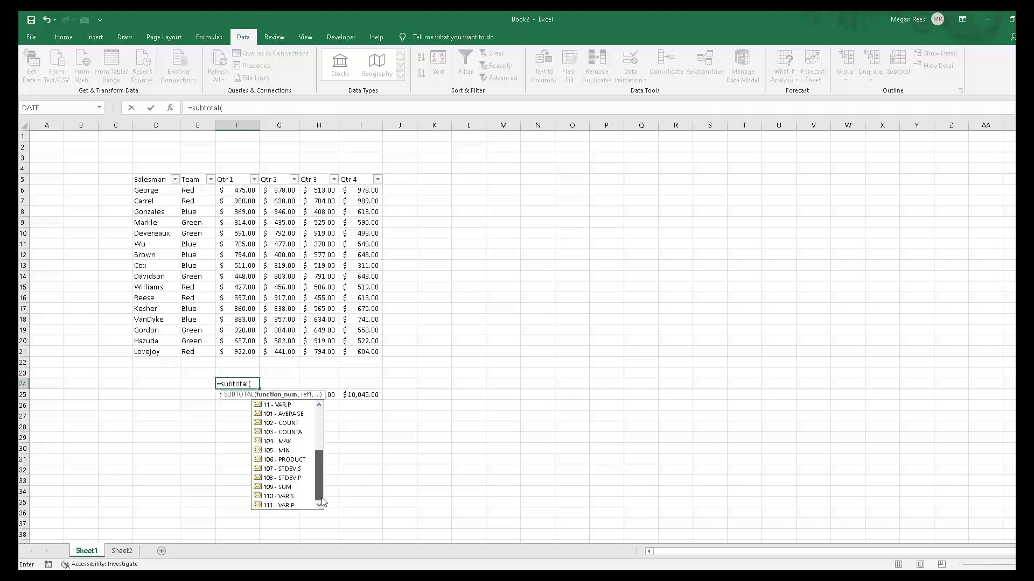
left_click_drag(317, 465, 317, 433)
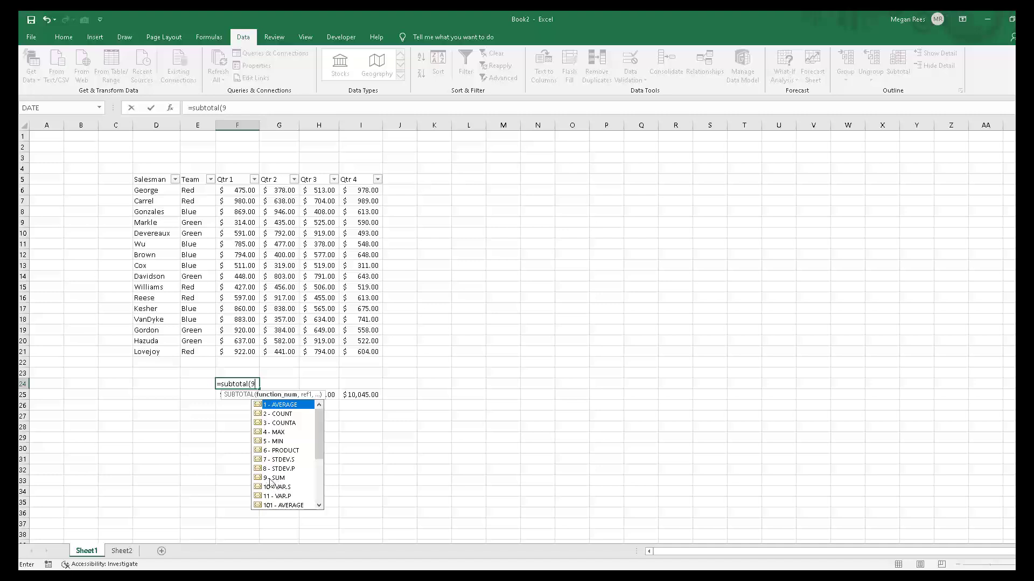
type(",")
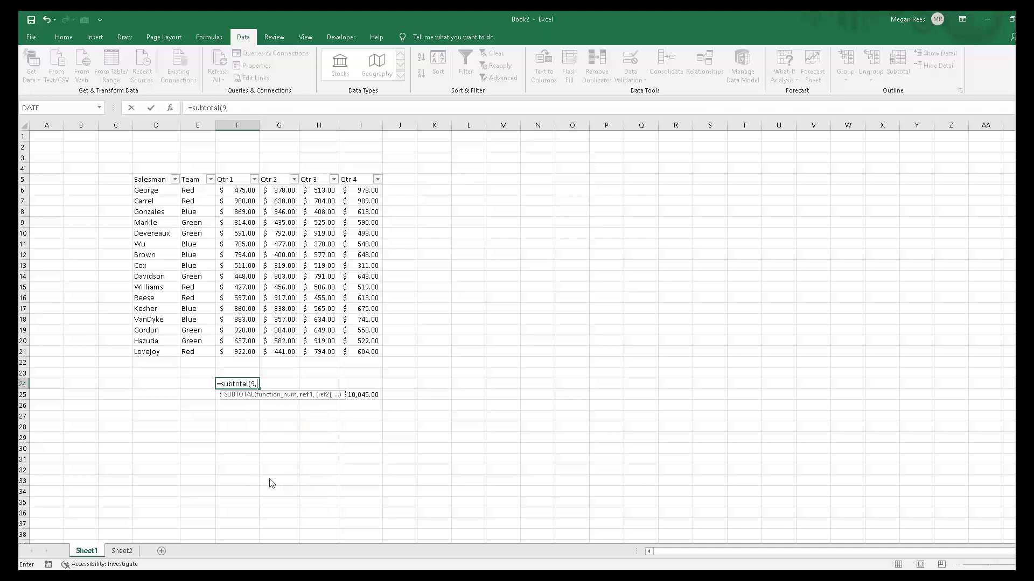
left_click_drag(243, 191, 235, 350)
key("Return")
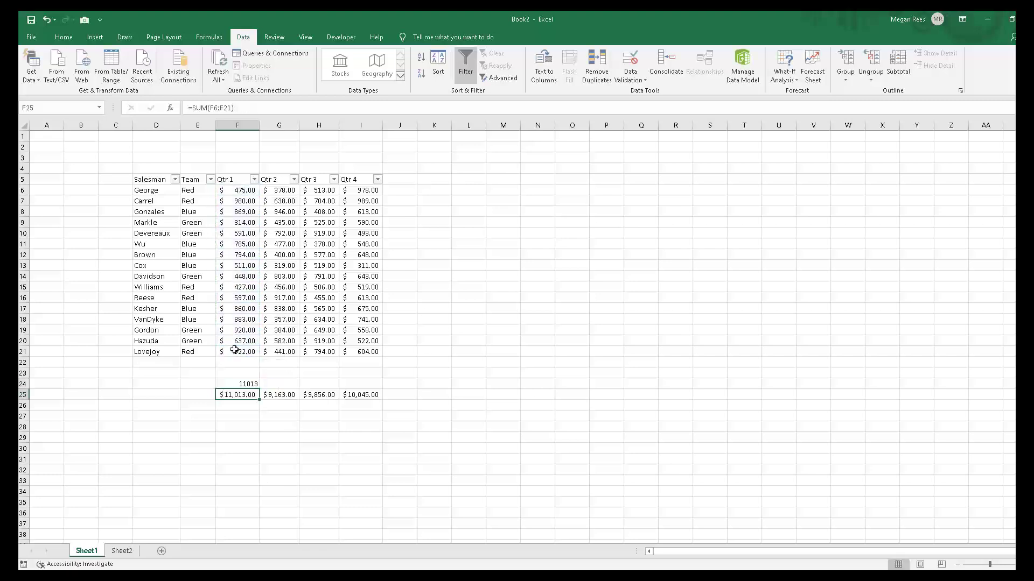
Apply the dollar accounting format to the subtotal in F24 and copy it across to G24:I24
left_click(240, 385)
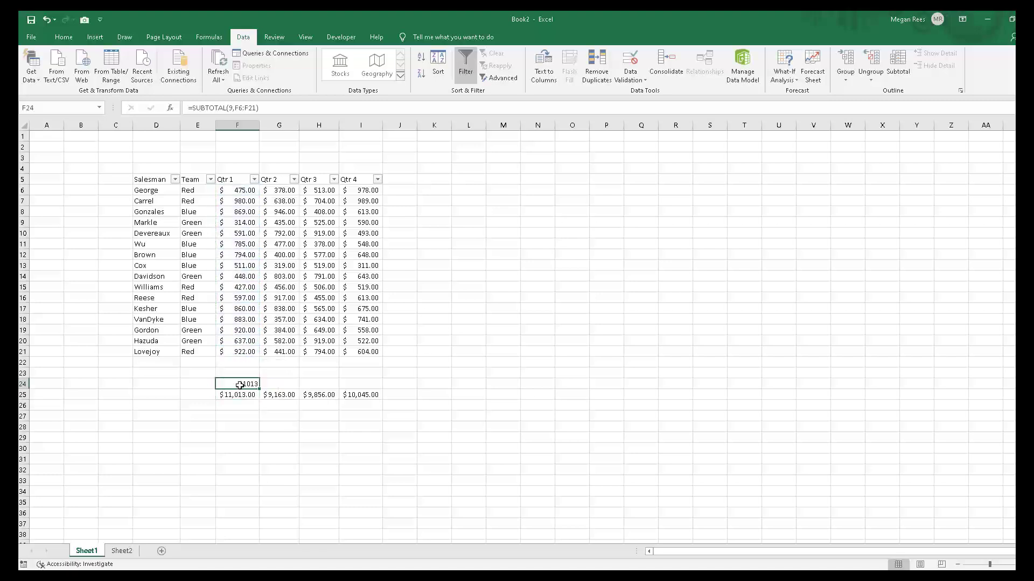
left_click(64, 37)
left_click(415, 74)
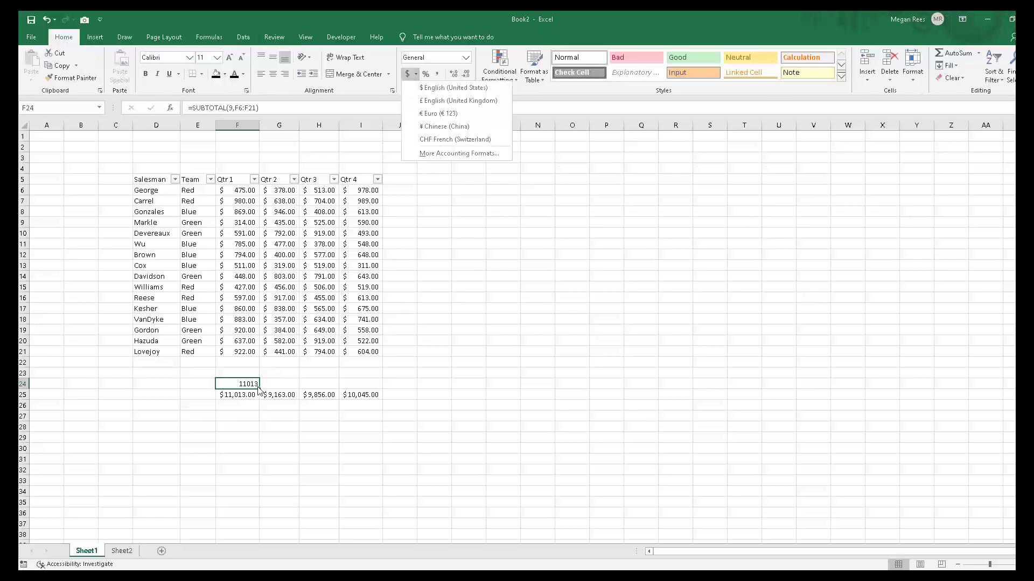
left_click(415, 74)
left_click(408, 75)
left_click_drag(259, 389, 374, 387)
left_click(347, 466)
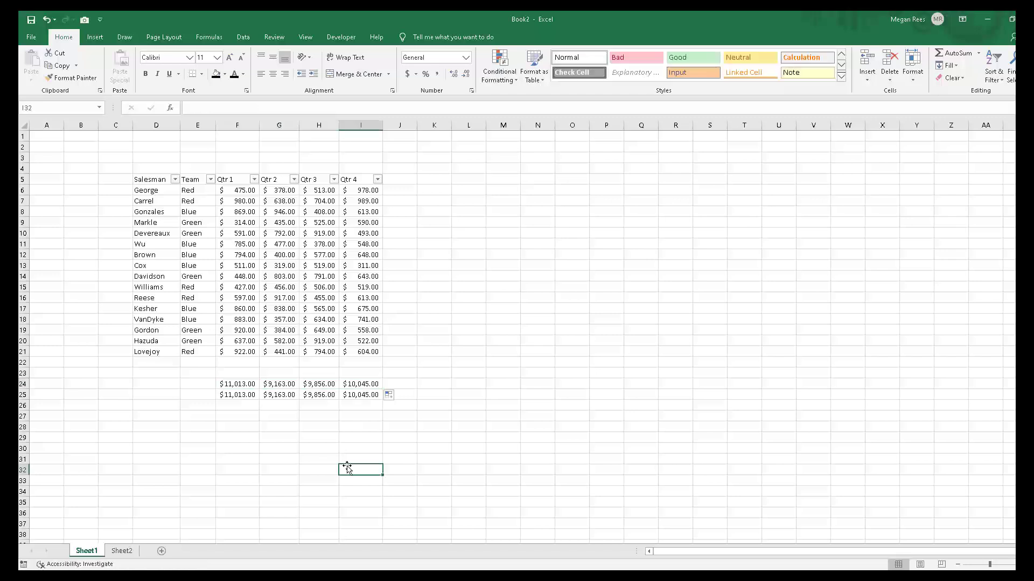
Filter the Team column to show only the Green team
left_click(251, 179)
left_click(202, 179)
left_click(200, 179)
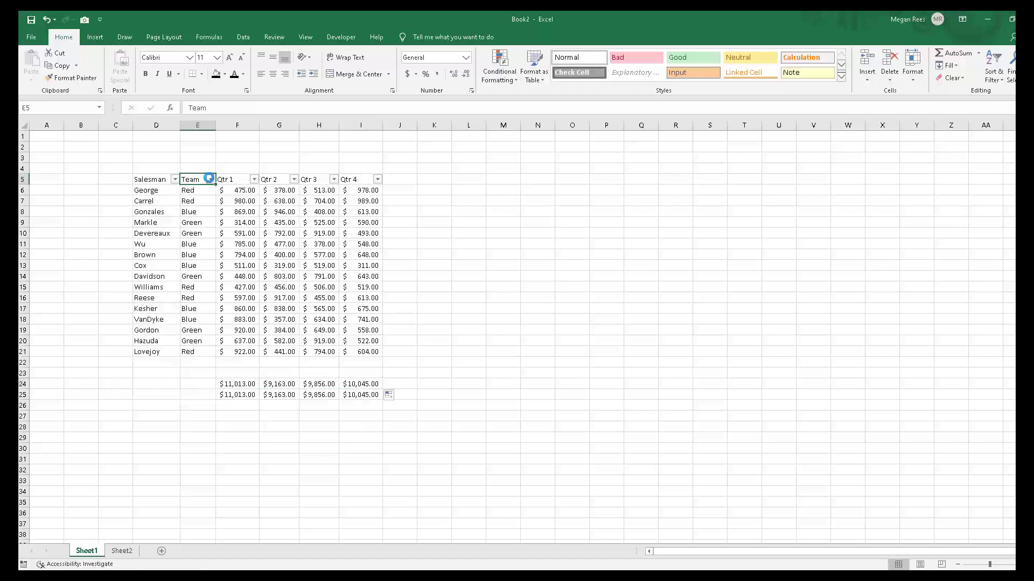
left_click(210, 179)
left_click(103, 284)
left_click(104, 302)
left_click(143, 383)
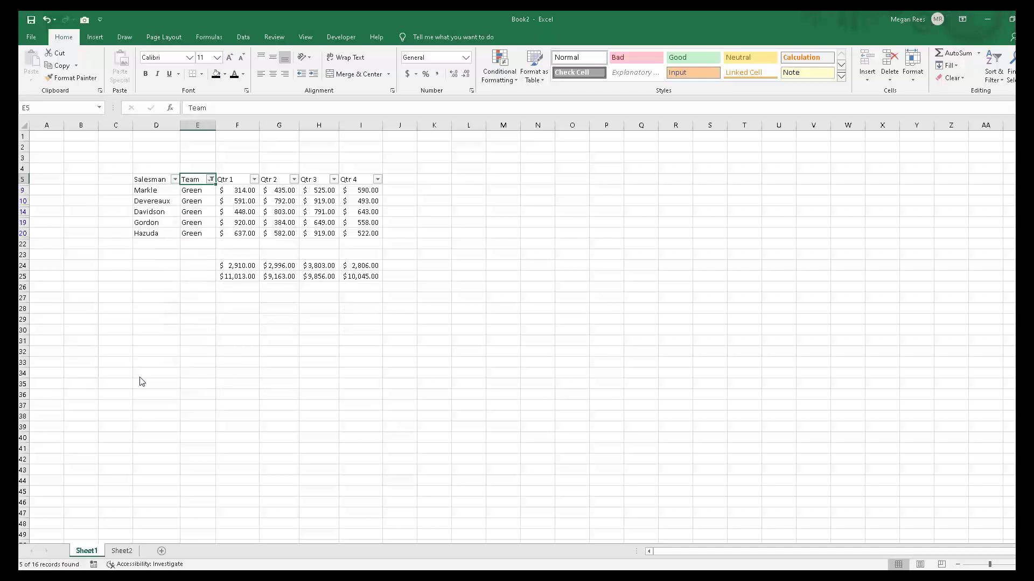
Compare the Green team's quarterly subtotals in row 24 with the SUM totals in row 25
left_click(235, 271)
left_click(290, 431)
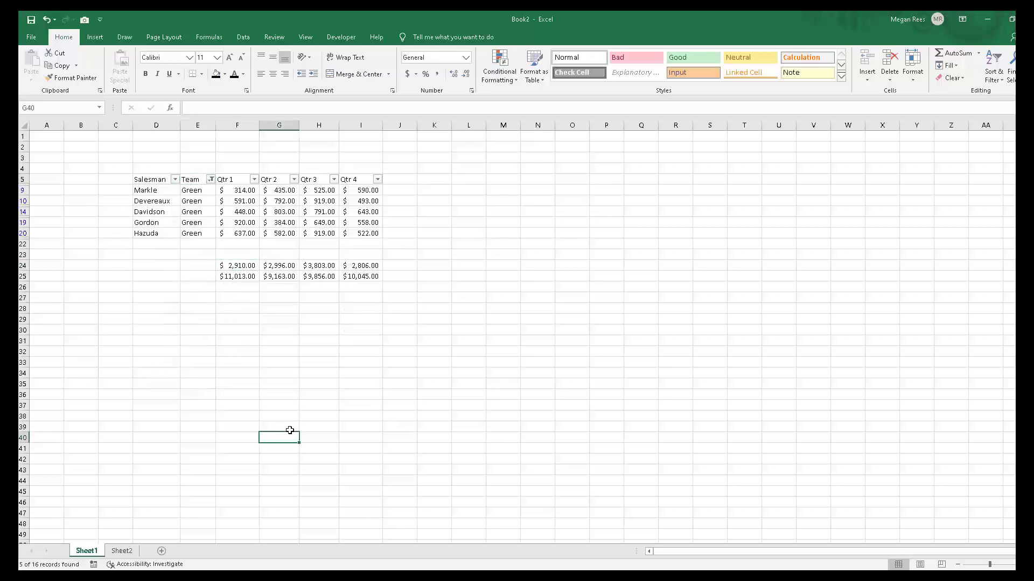
left_click(298, 401)
left_click(268, 266)
left_click(325, 266)
left_click(358, 267)
left_click(338, 394)
left_click(233, 264)
left_click(249, 307)
Clear the filter from the Team column
left_click(211, 179)
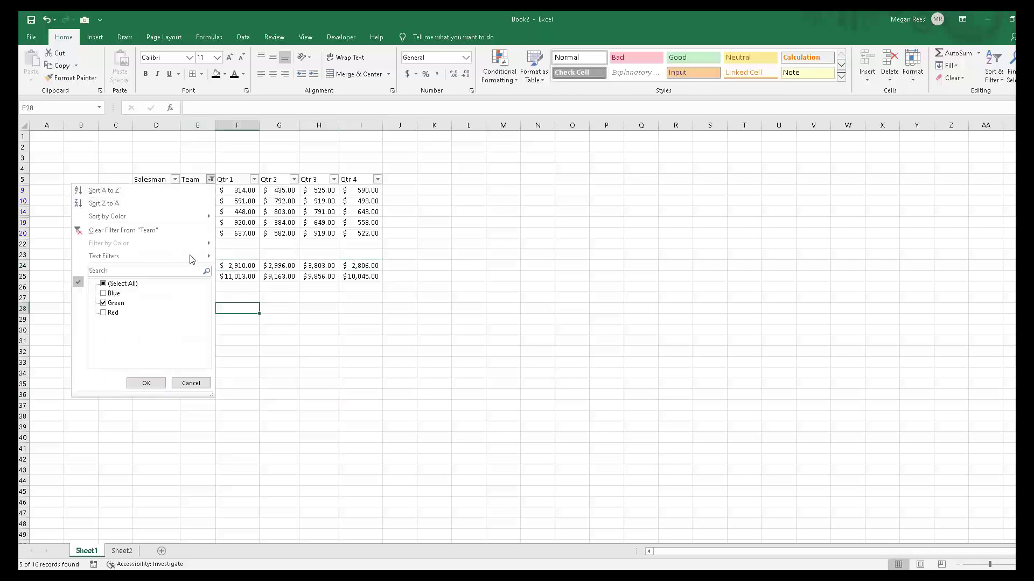
left_click(123, 229)
left_click(221, 349)
Enter a SUBTOTAL formula in F26 with function number 1 (AVERAGE) over the Qtr 1 sales in F6:F21
left_click(237, 409)
type("=subtotal(")
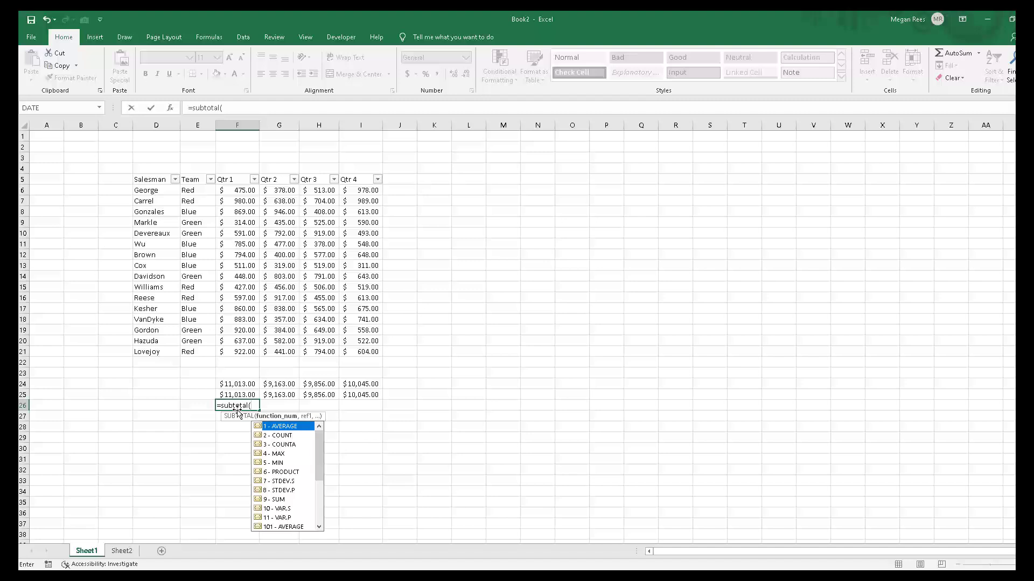
type("1,")
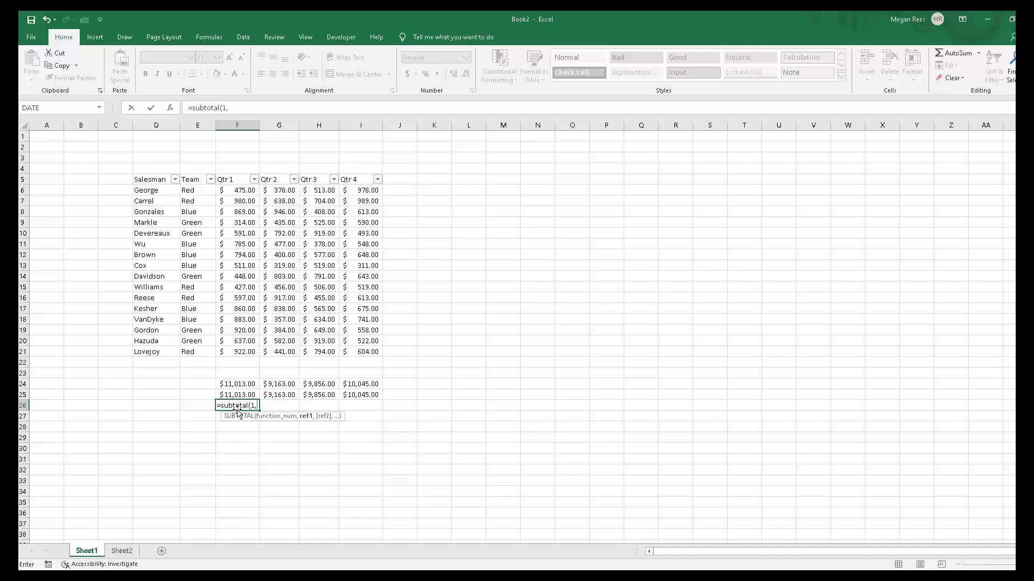
left_click_drag(235, 193, 228, 354)
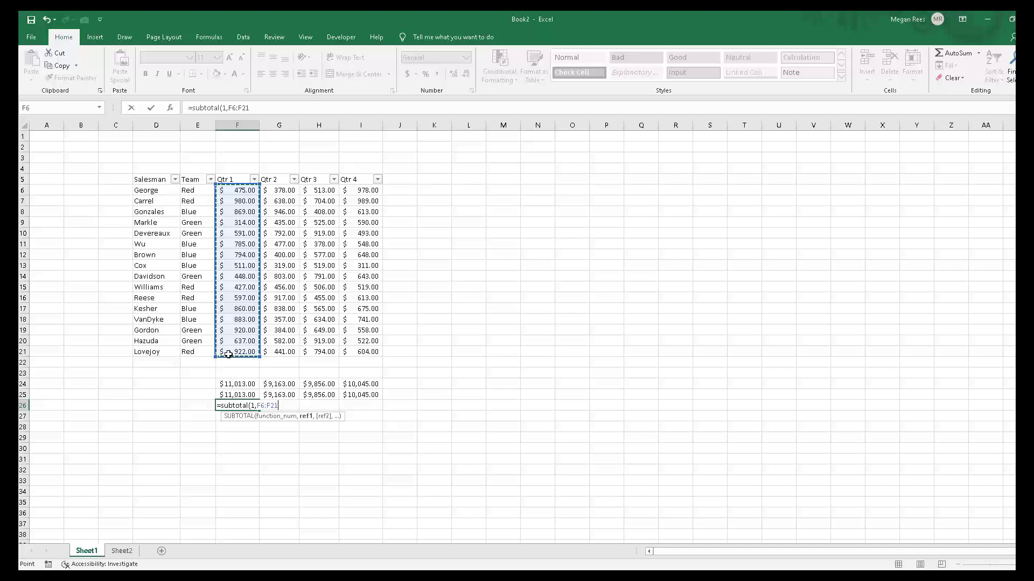
key("Return")
Apply the dollar accounting format to the average in F26 and copy it across to G26:I26
left_click(247, 407)
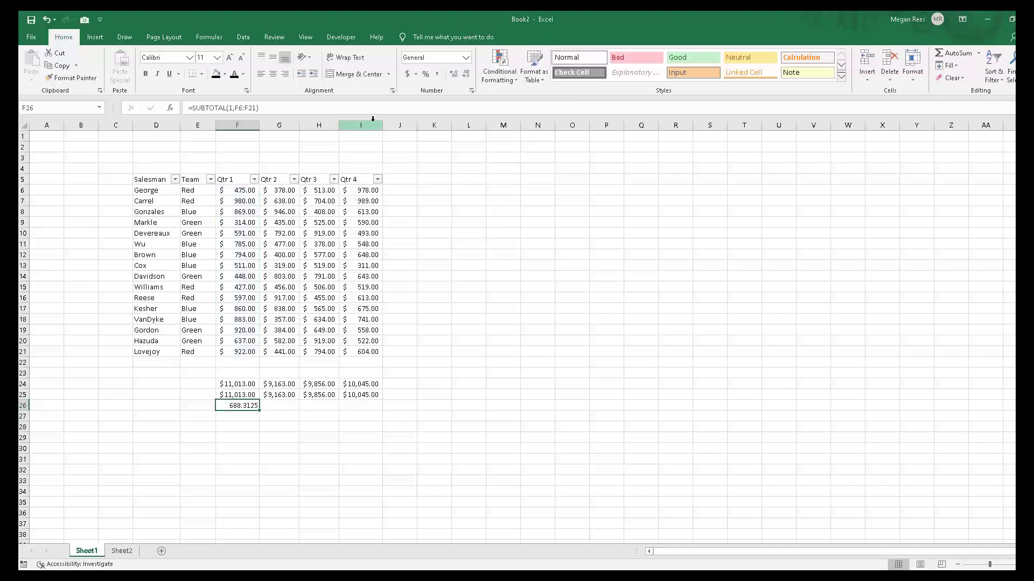
left_click(408, 74)
left_click_drag(260, 411, 371, 411)
left_click(307, 481)
Filter the Team column to show only the Red team
left_click(211, 180)
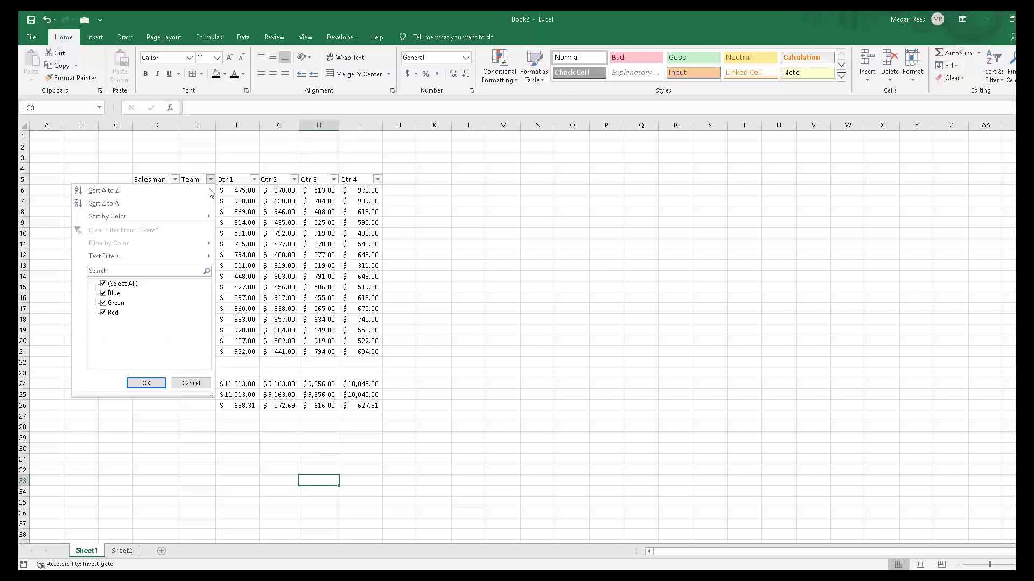
left_click(105, 284)
left_click(103, 312)
left_click(131, 381)
Examine the Red team's quarterly averages in row 26
left_click(280, 375)
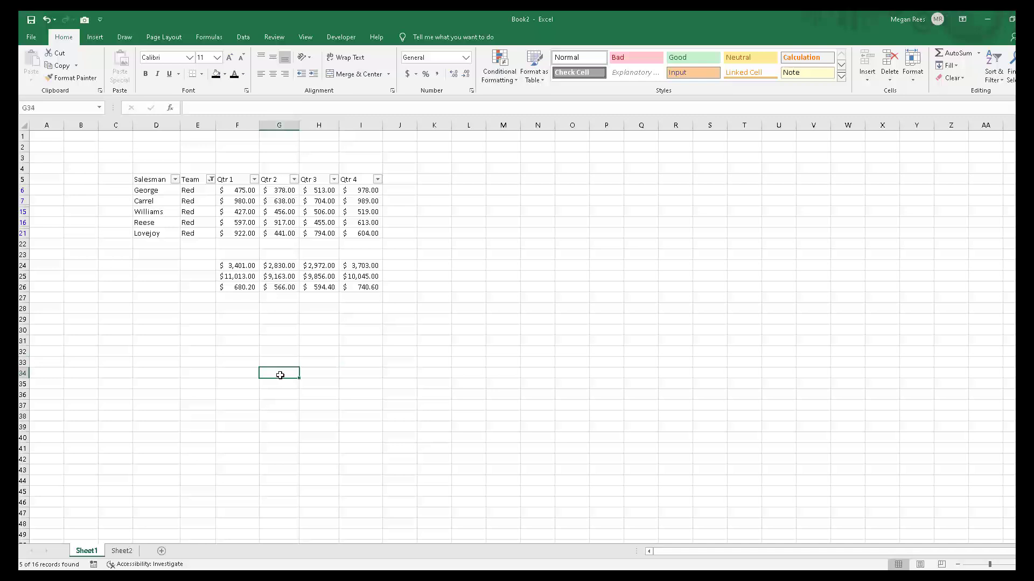
left_click(243, 321)
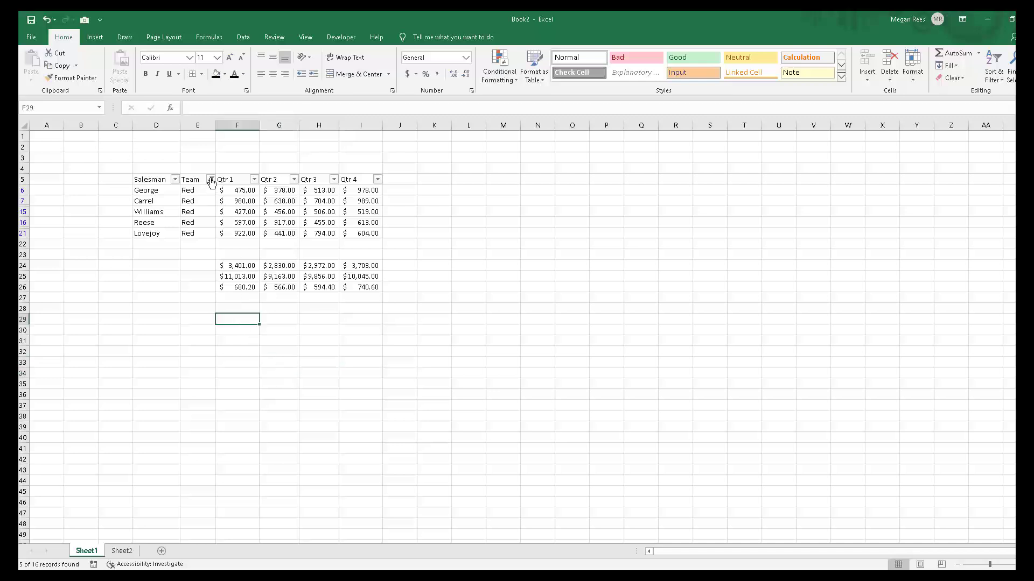
left_click(291, 287)
left_click(361, 287)
left_click(281, 384)
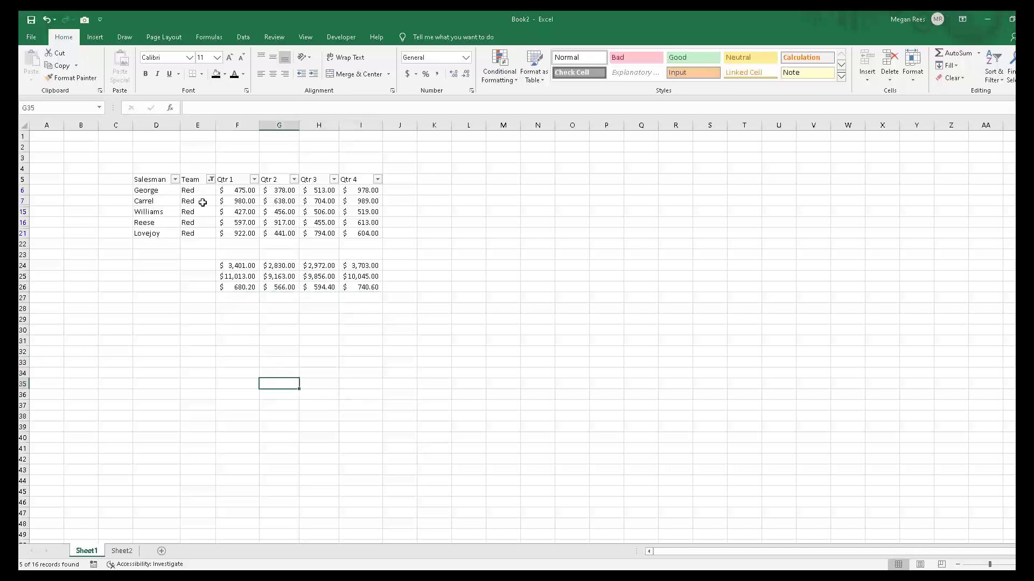
Select all teams again in the Team filter
left_click(210, 179)
left_click(104, 284)
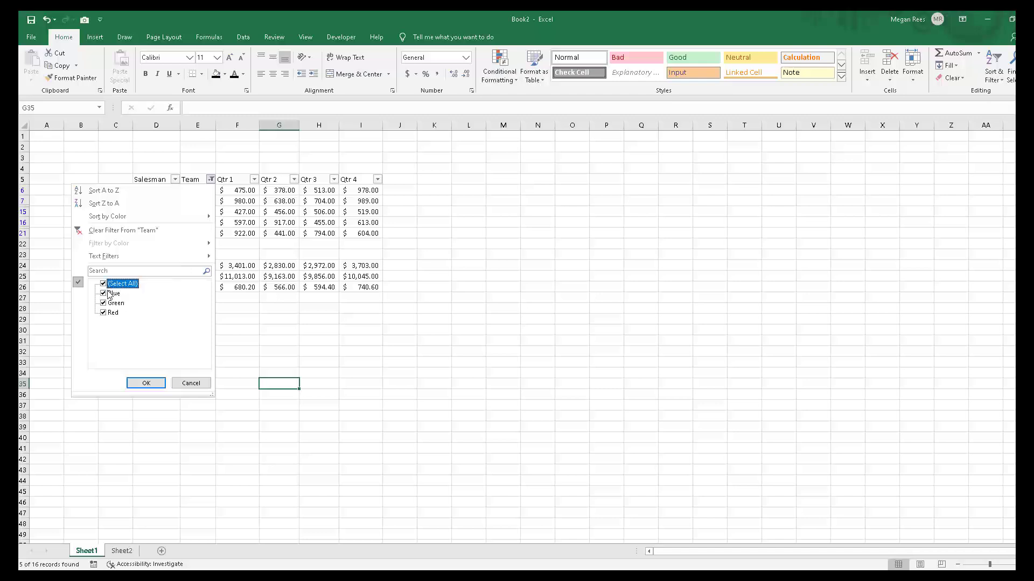
left_click(146, 383)
Enter a SUBTOTAL formula in F27 with function number 3 (COUNTA) over the salesman names in D6:D21
left_click(228, 416)
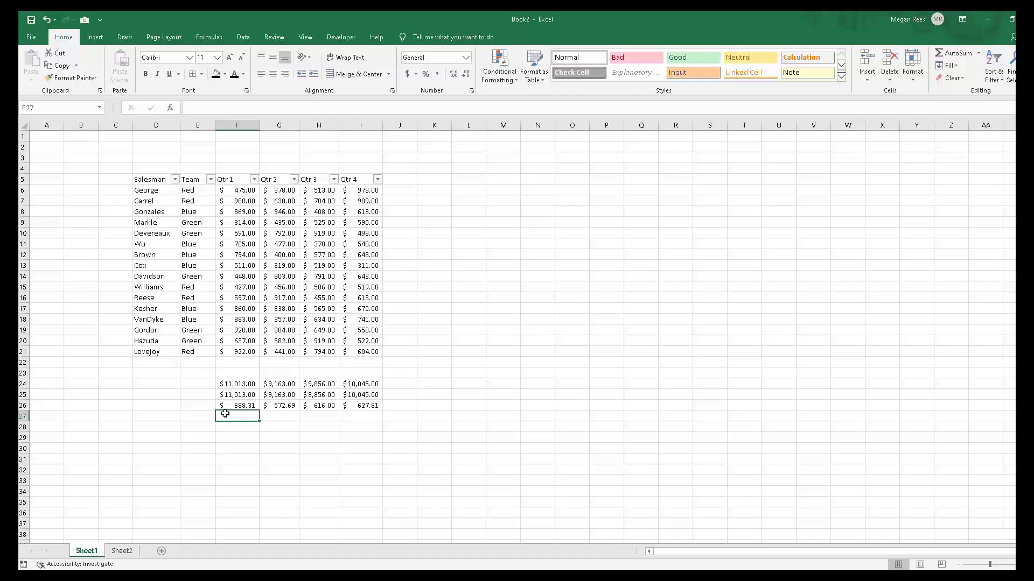
type("=counta")
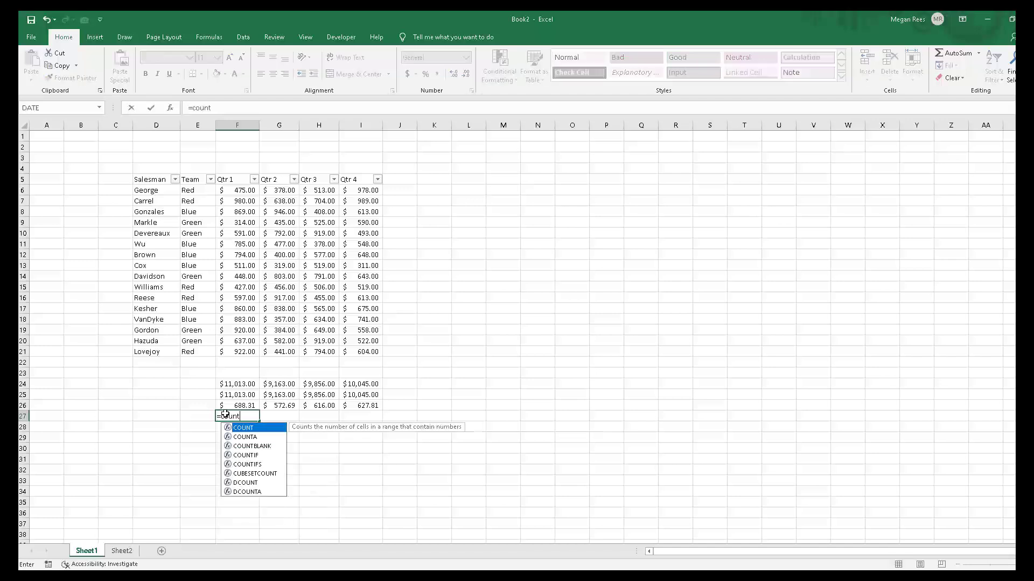
key("BackSpace")
key("BackSpace")
key("BackSpace")
key("BackSpace")
key("BackSpace")
key("BackSpace")
type("sub")
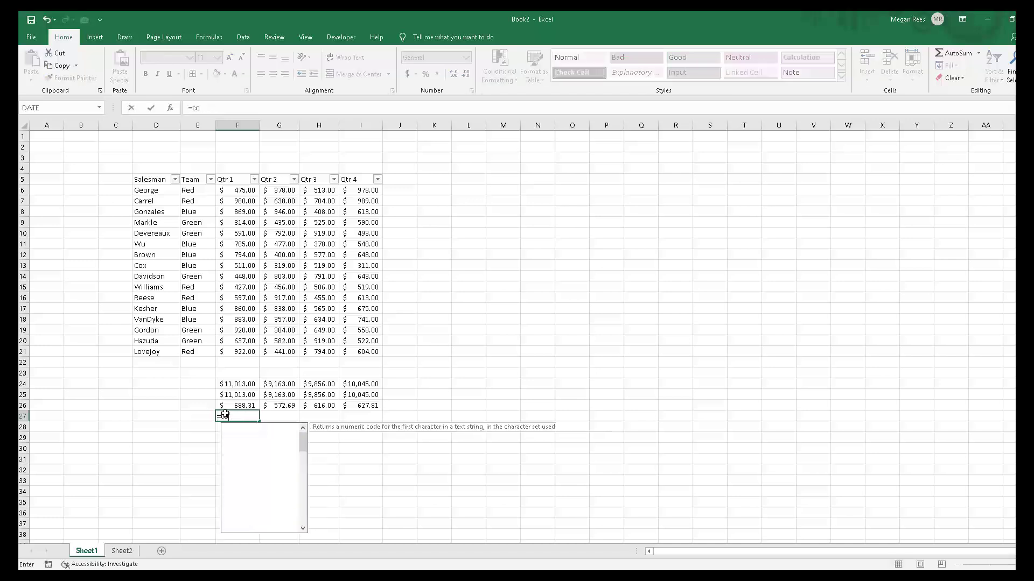
type("total(3")
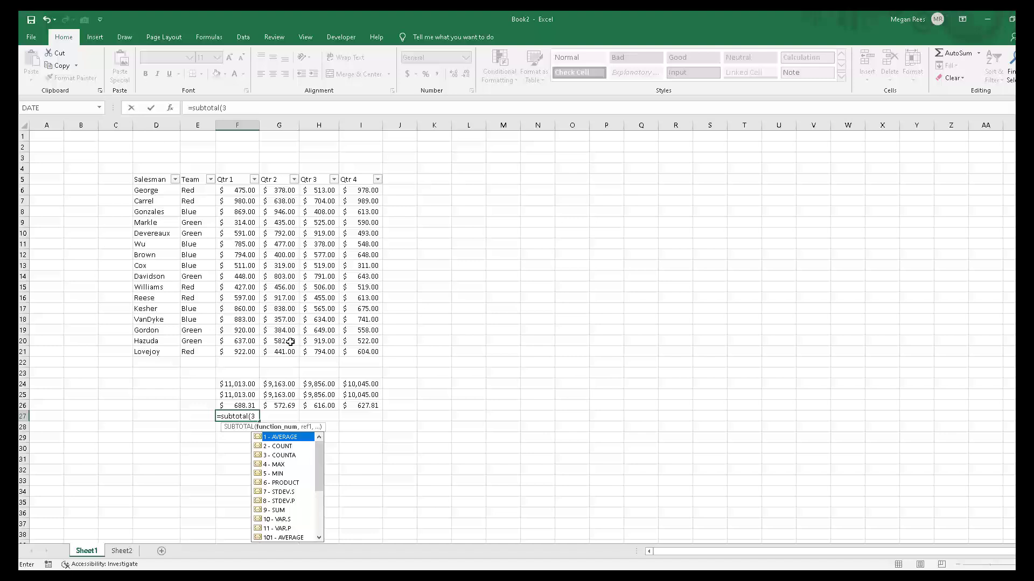
type(",")
left_click_drag(156, 193, 151, 356)
key("Return")
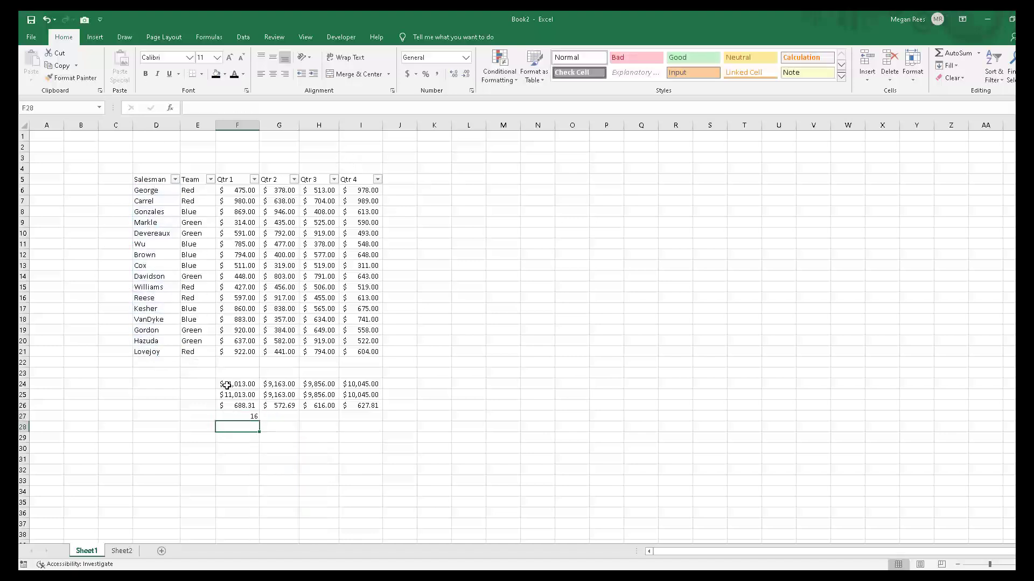
Filter the Qtr 1 column with a number filter for values greater than or equal to 500
left_click(276, 396)
left_click(302, 405)
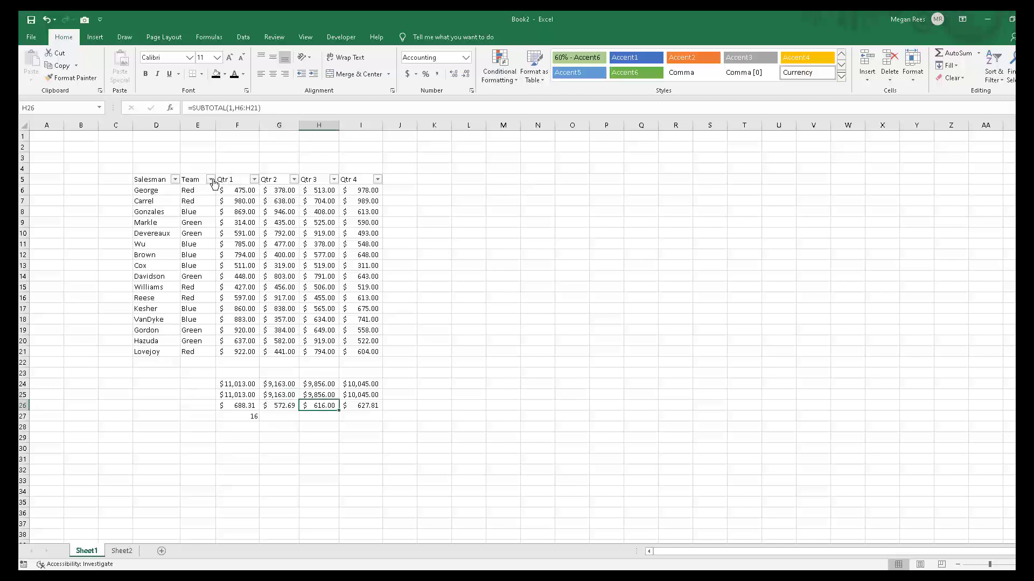
left_click(254, 179)
mouse_move(199, 262)
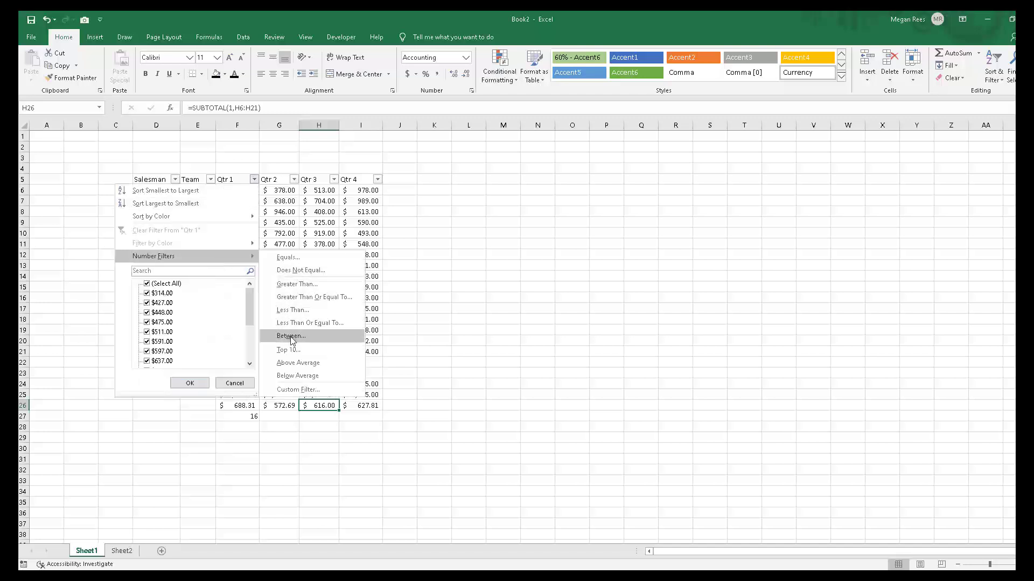
left_click(302, 298)
type("500")
left_click(558, 187)
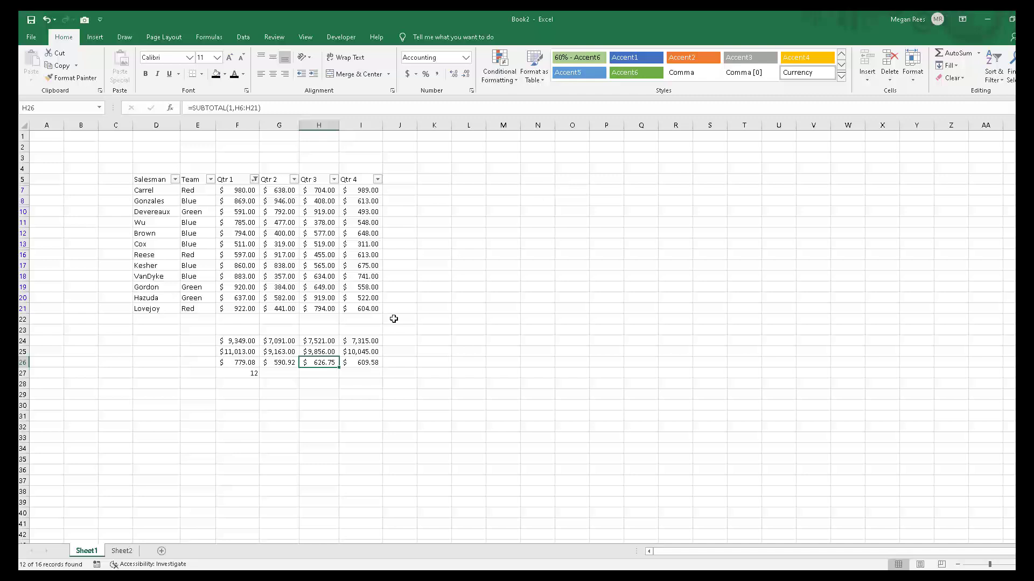
Check the salesman count in F27 against the rows left visible by the Qtr 1 filter
left_click(277, 406)
left_click(237, 373)
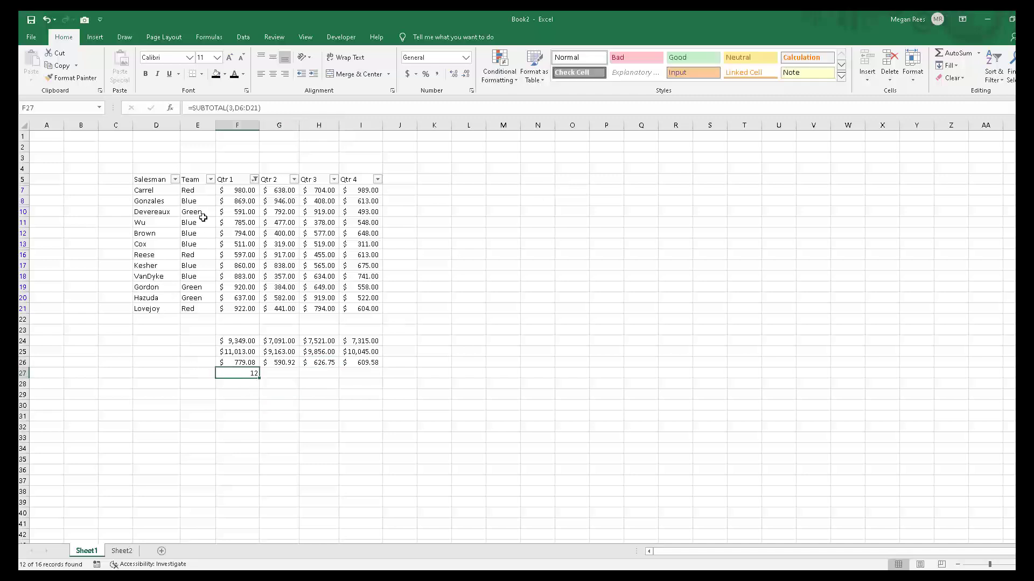
left_click(206, 201)
left_click(207, 208)
left_click(211, 223)
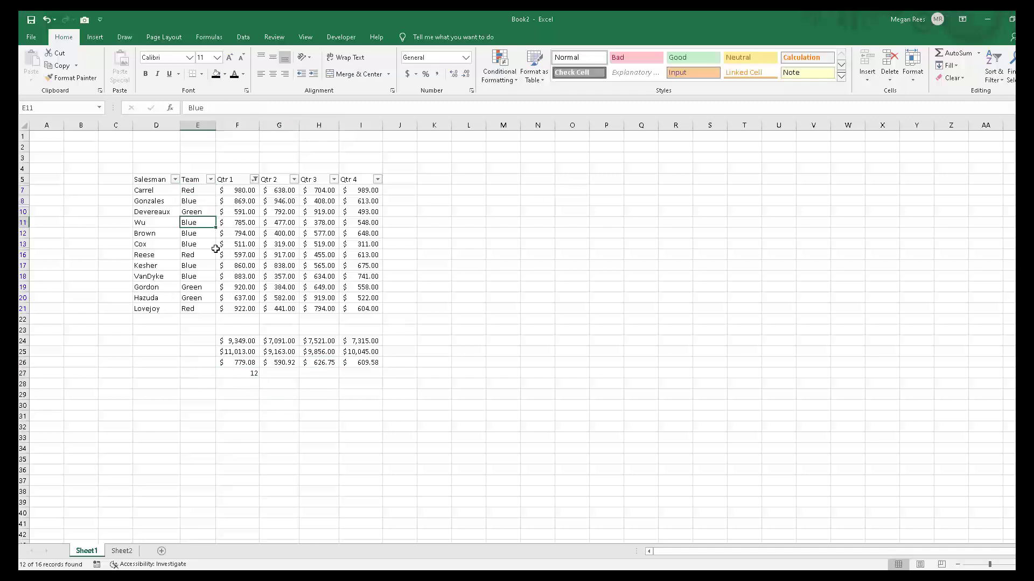
left_click(200, 350)
left_click(263, 309)
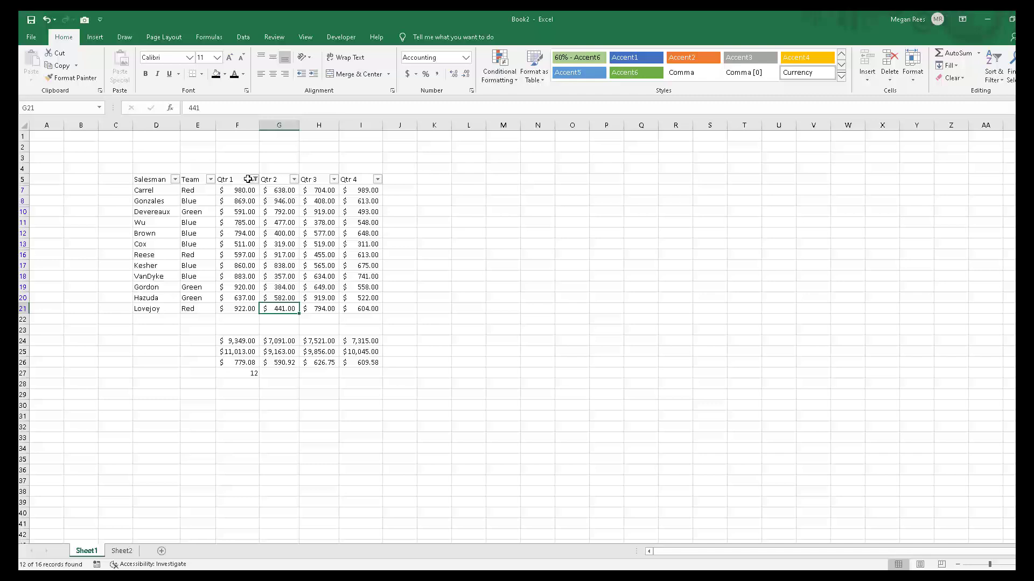
left_click(249, 373)
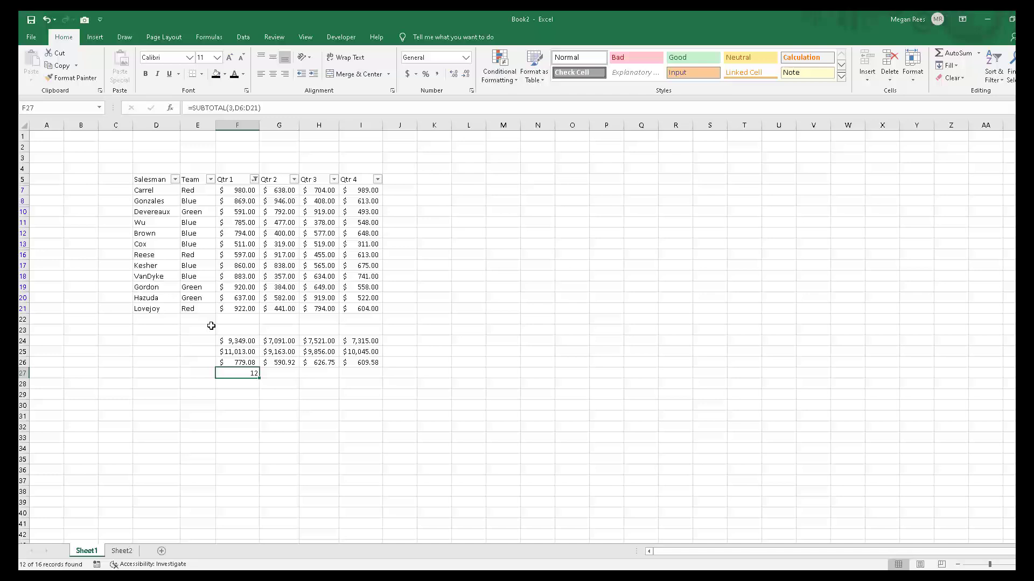
left_click(103, 576)
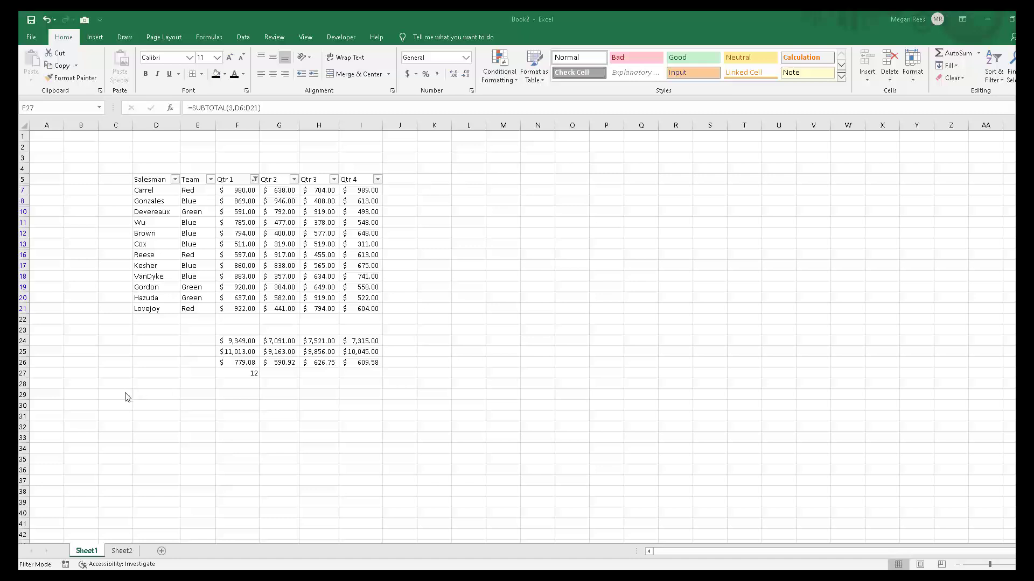
left_click(264, 416)
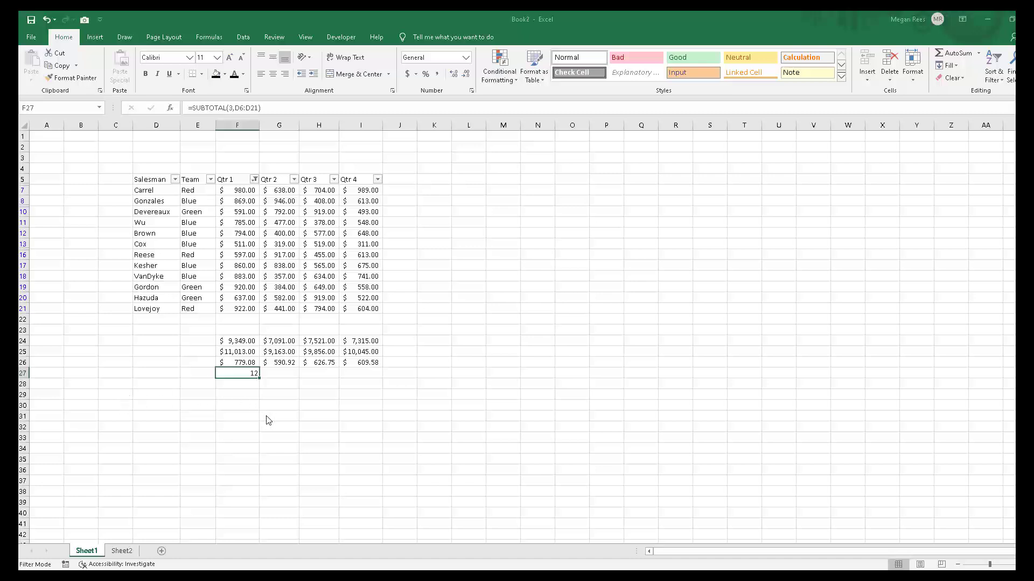
left_click(121, 551)
left_click(88, 551)
Look over the Coversheet of the Excel 2019 Lesson 6 workbook and return to Sheet1 of Book2
left_click(379, 531)
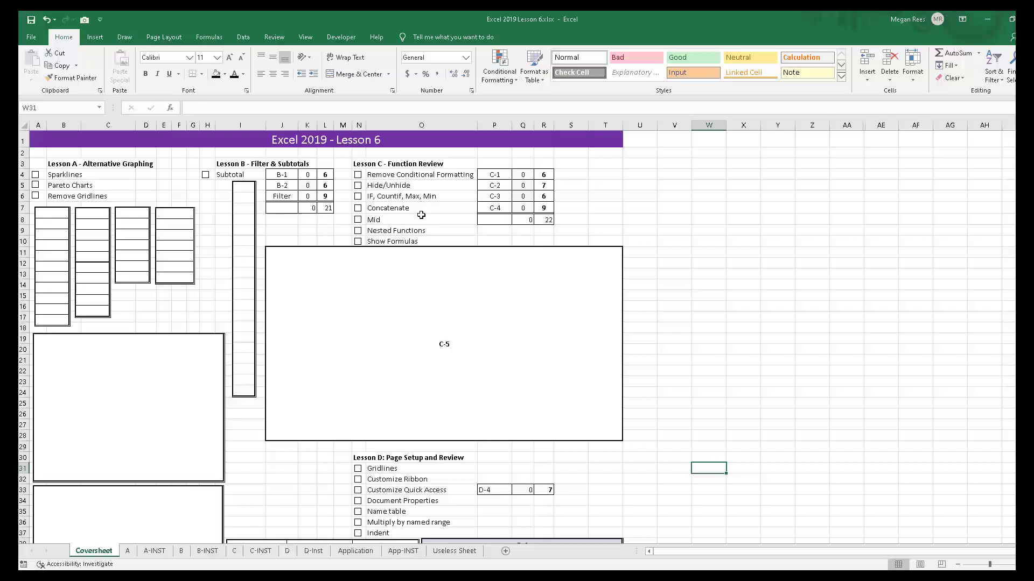
left_click(822, 317)
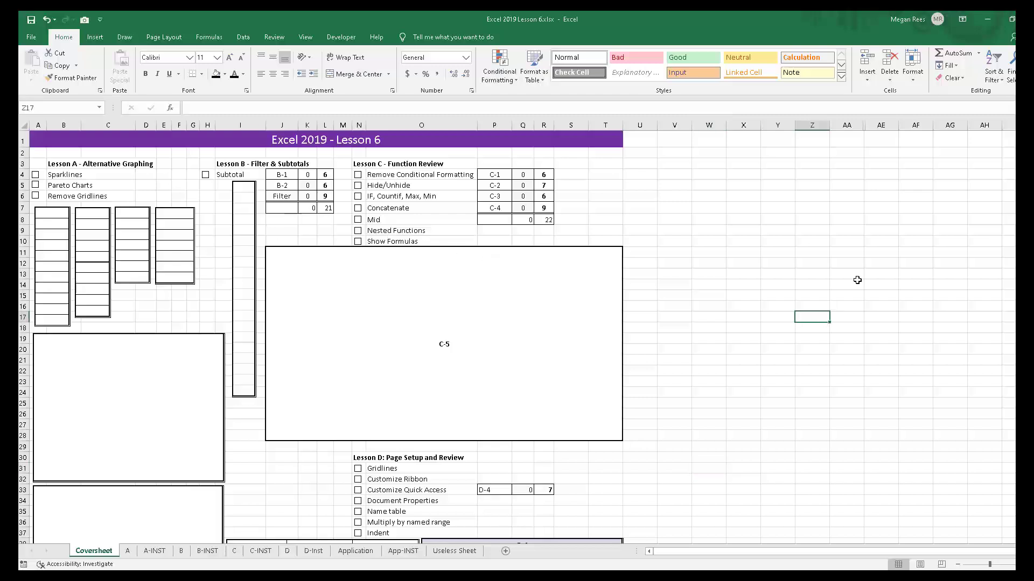
left_click(986, 22)
left_click(537, 276)
left_click(443, 418)
left_click(406, 442)
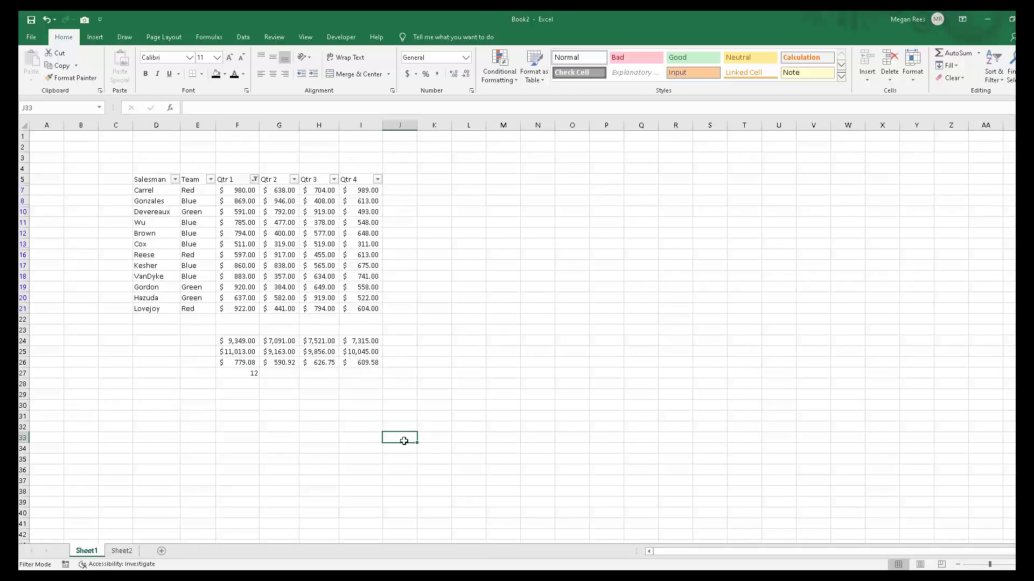
left_click(411, 407)
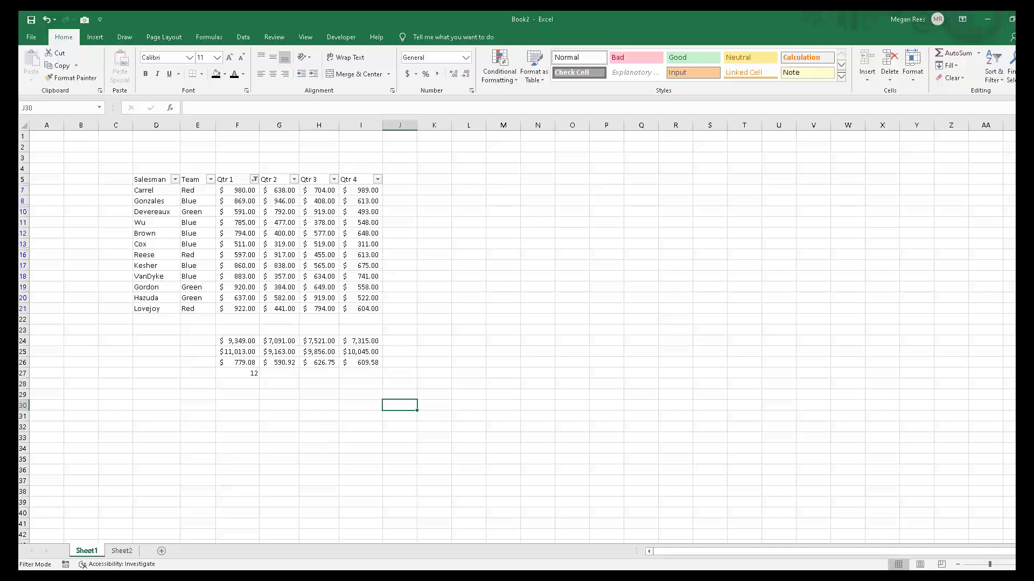
Define a new conditional formatting rule on F7:I21 for cells with a value greater than 450
left_click_drag(235, 189, 361, 309)
left_click(499, 68)
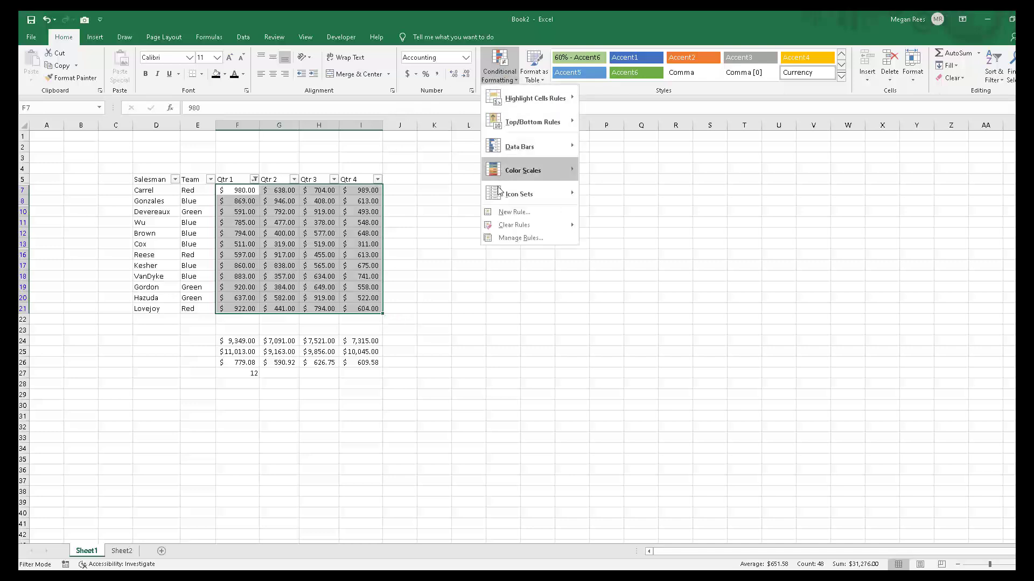
left_click(512, 212)
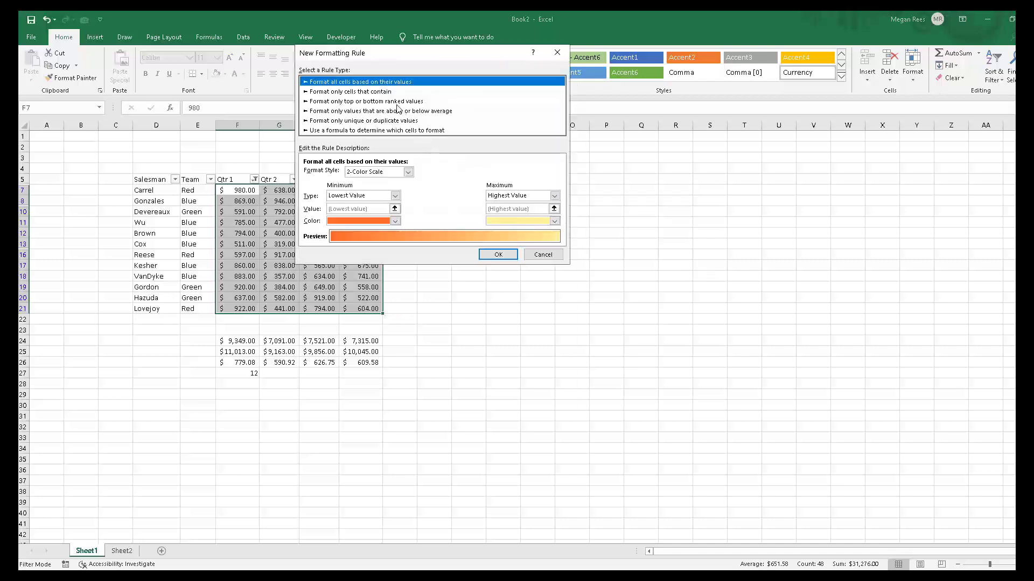
left_click(376, 93)
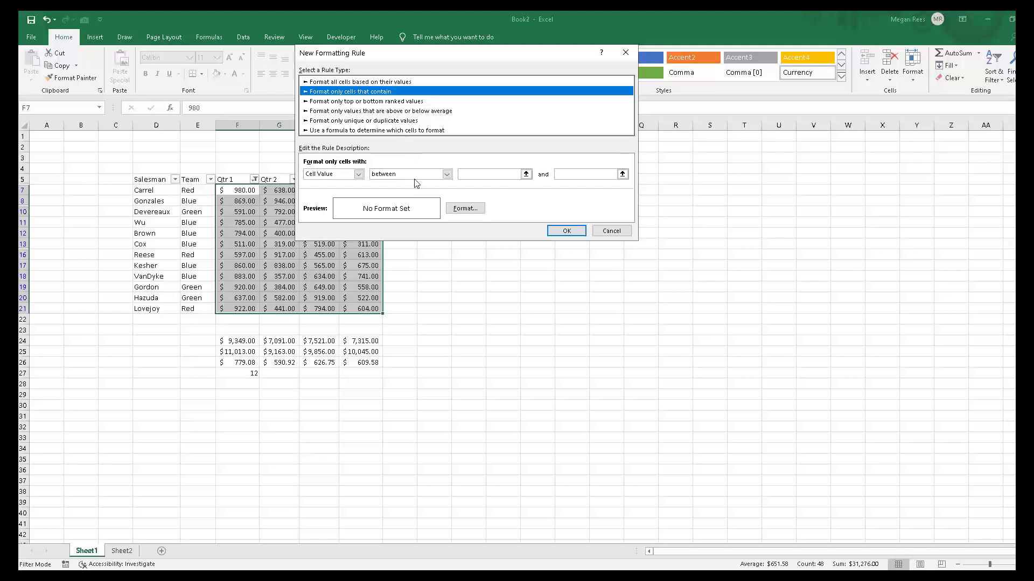
left_click(433, 175)
left_click(400, 213)
type("450")
Give the greater-than-450 rule a light orange fill and apply it to the quarterly sales figures
left_click(468, 209)
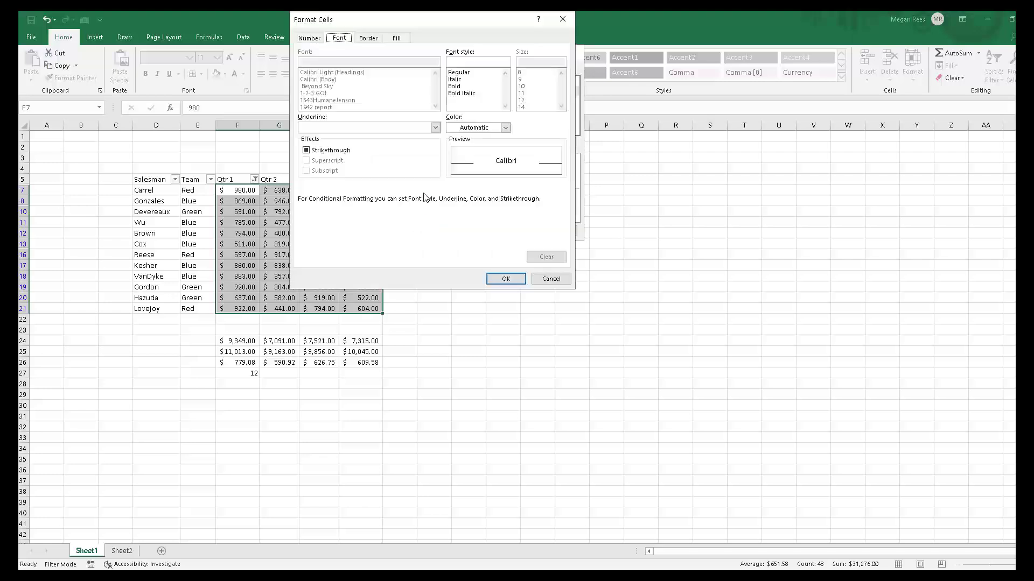
left_click(396, 38)
left_click(356, 110)
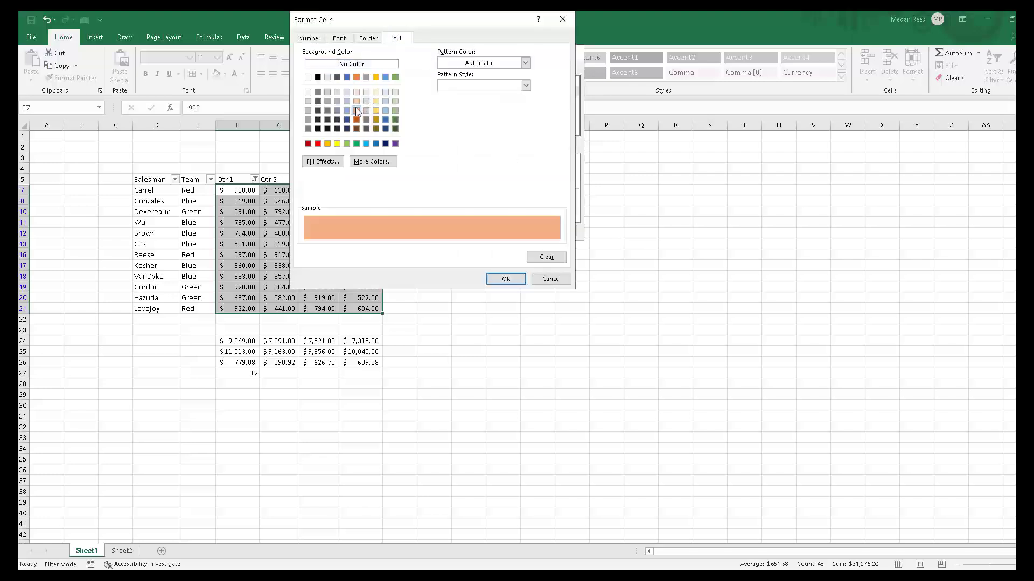
left_click(505, 278)
left_click(512, 233)
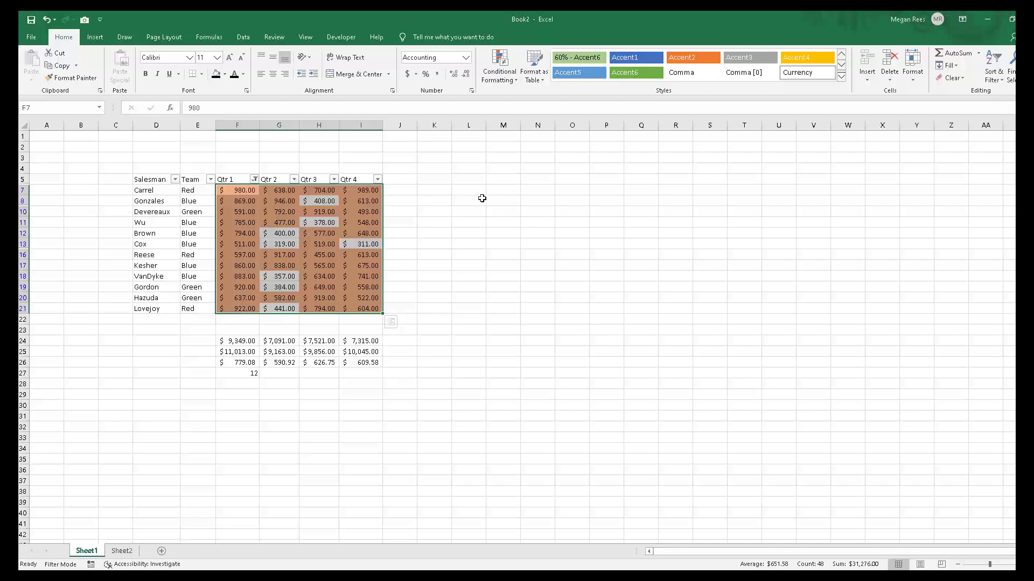
left_click(521, 225)
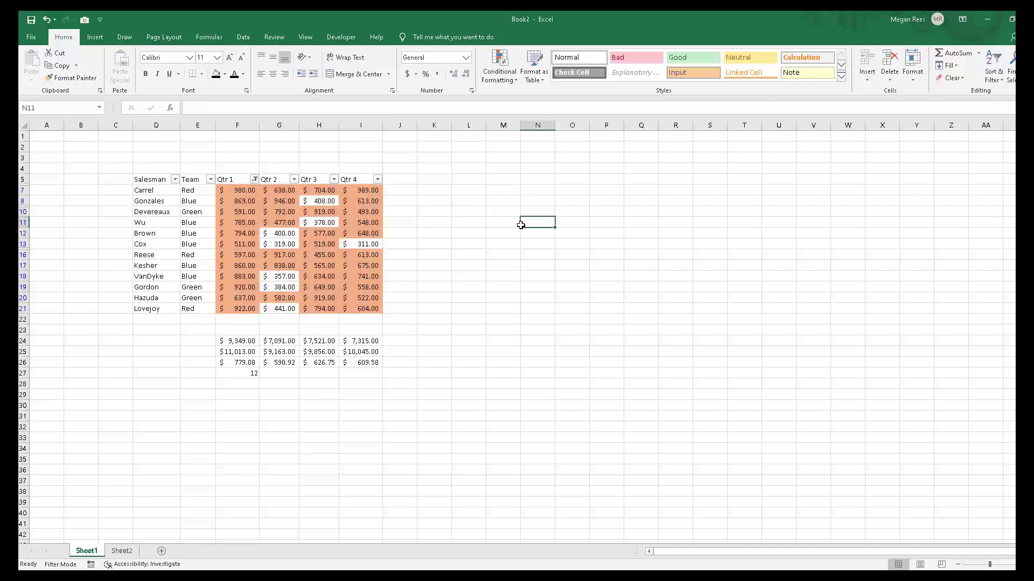
left_click(543, 250)
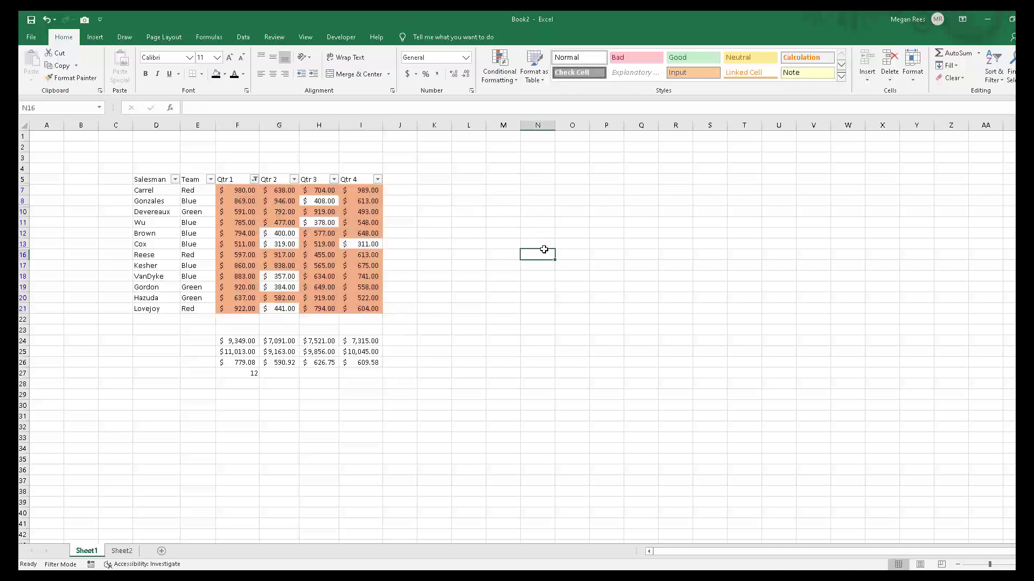
Delete the "Cell Value > 450" conditional formatting rule from the quarterly sales range F7:I21
left_click_drag(244, 191, 362, 301)
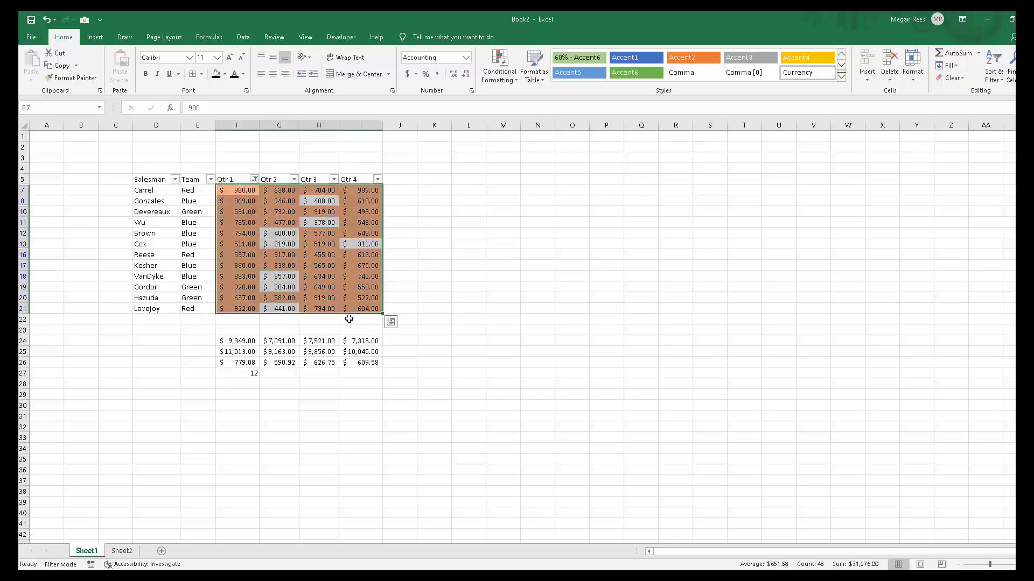
left_click(500, 73)
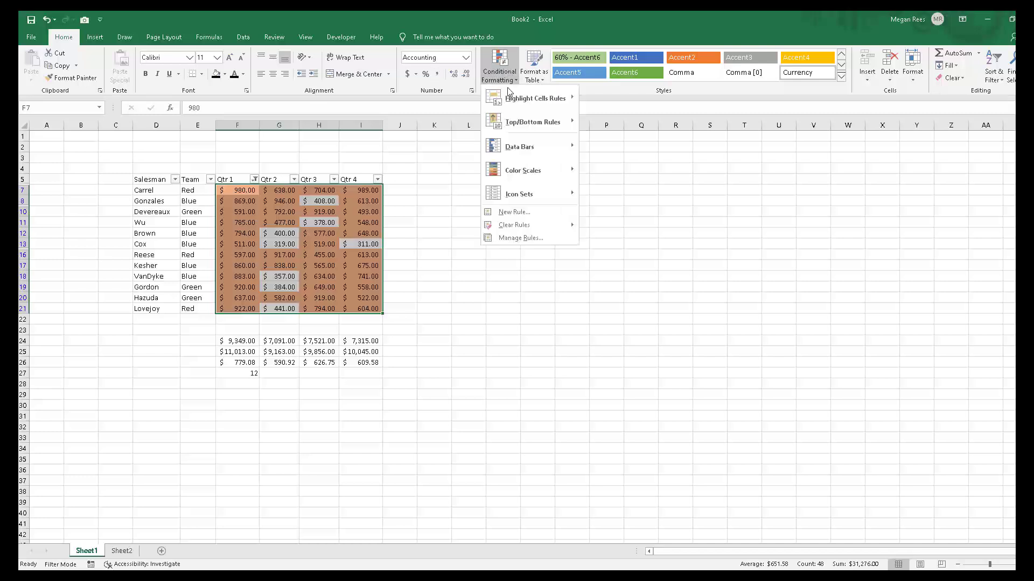
left_click(509, 238)
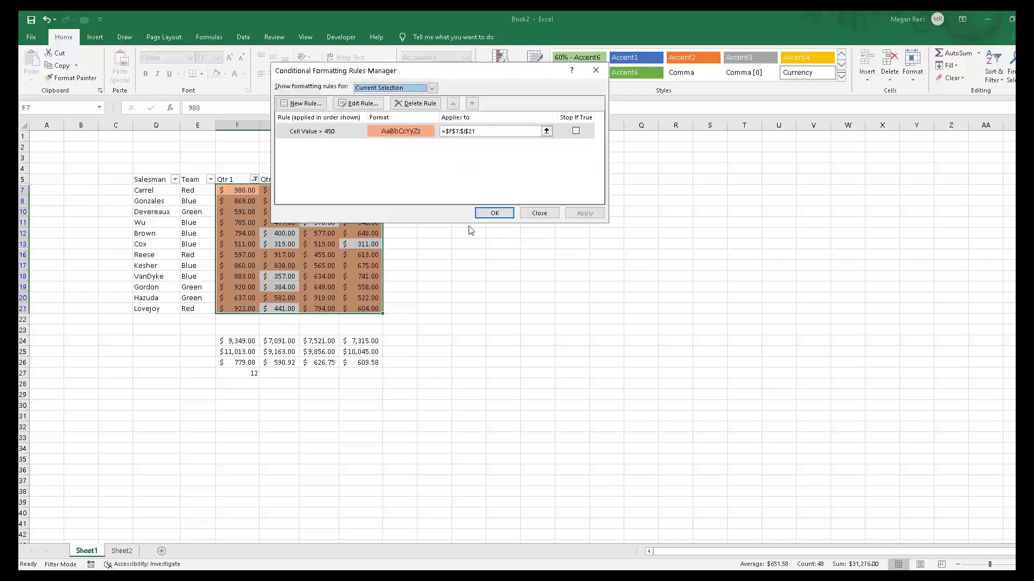
left_click(331, 132)
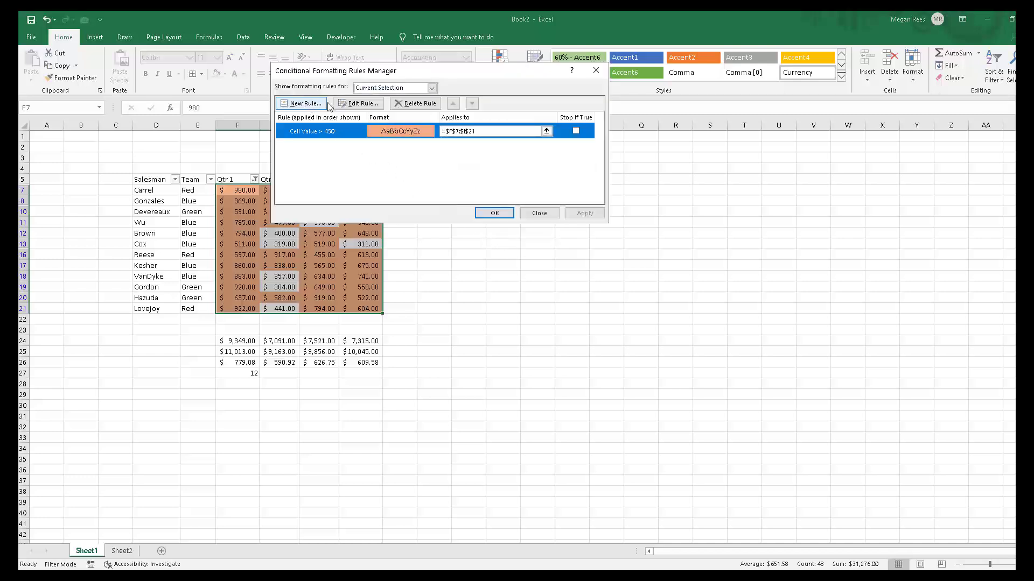
left_click(420, 104)
left_click(584, 213)
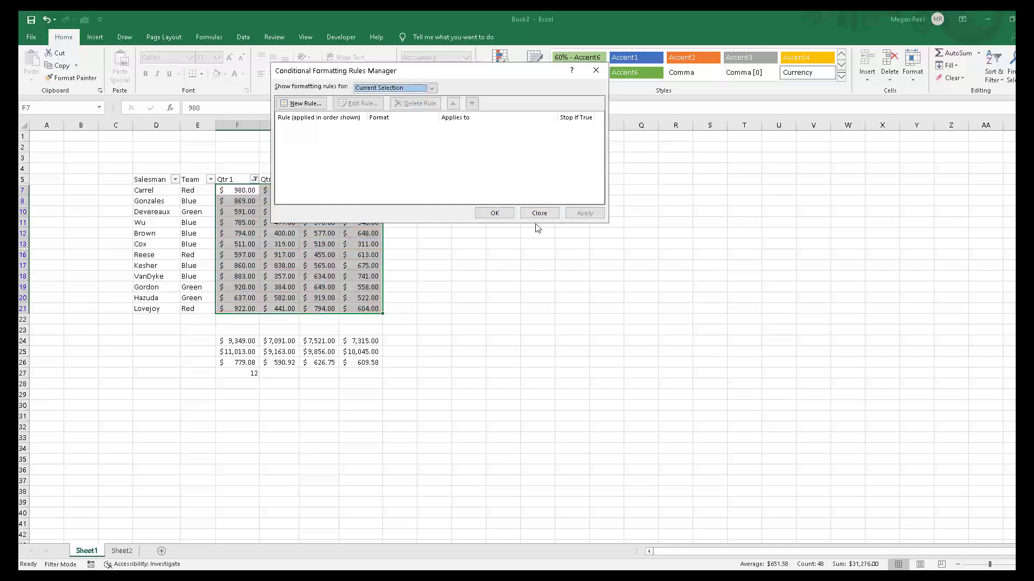
left_click(494, 214)
left_click(532, 358)
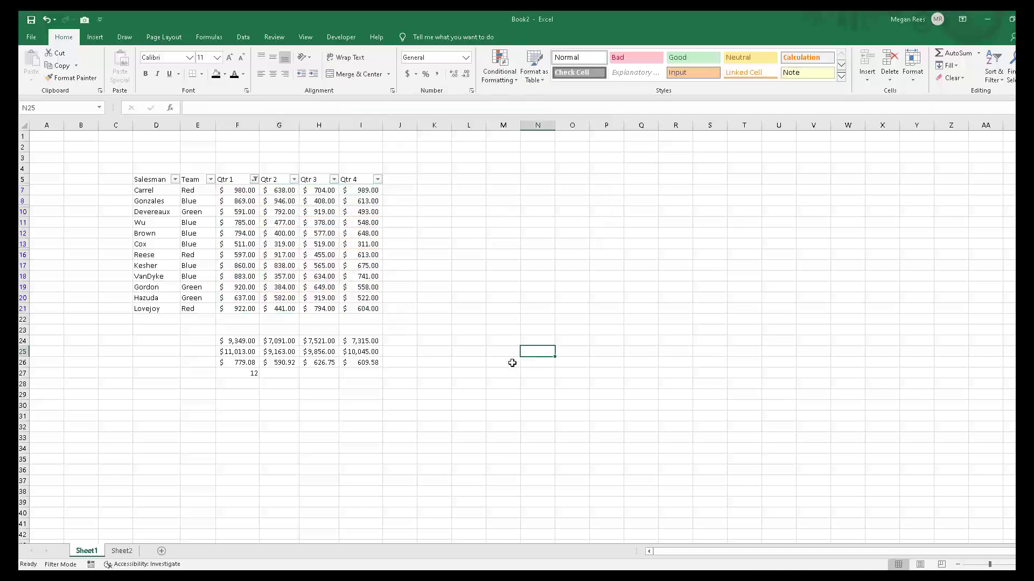
left_click(511, 361)
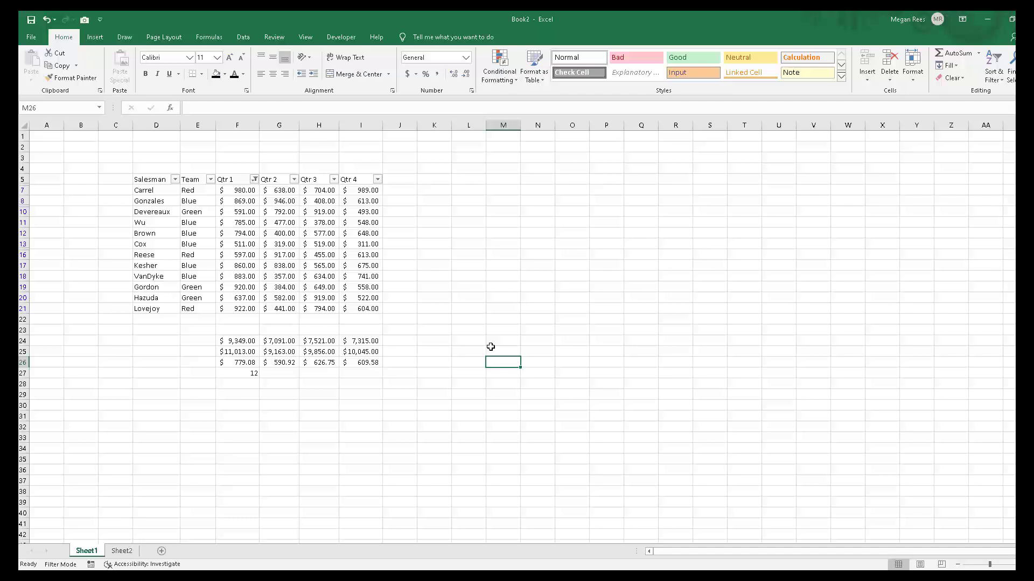
left_click(492, 343)
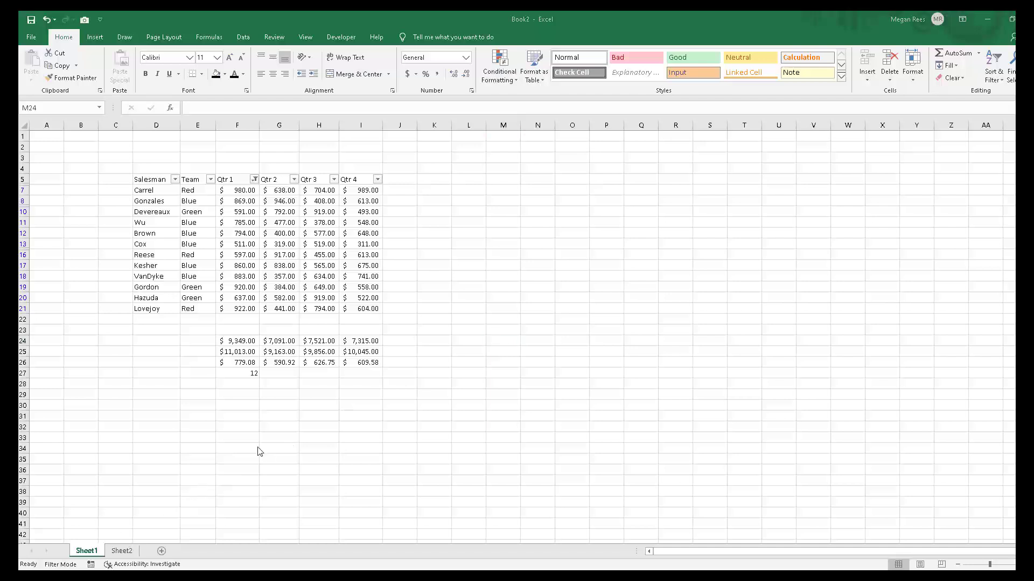
left_click(496, 349)
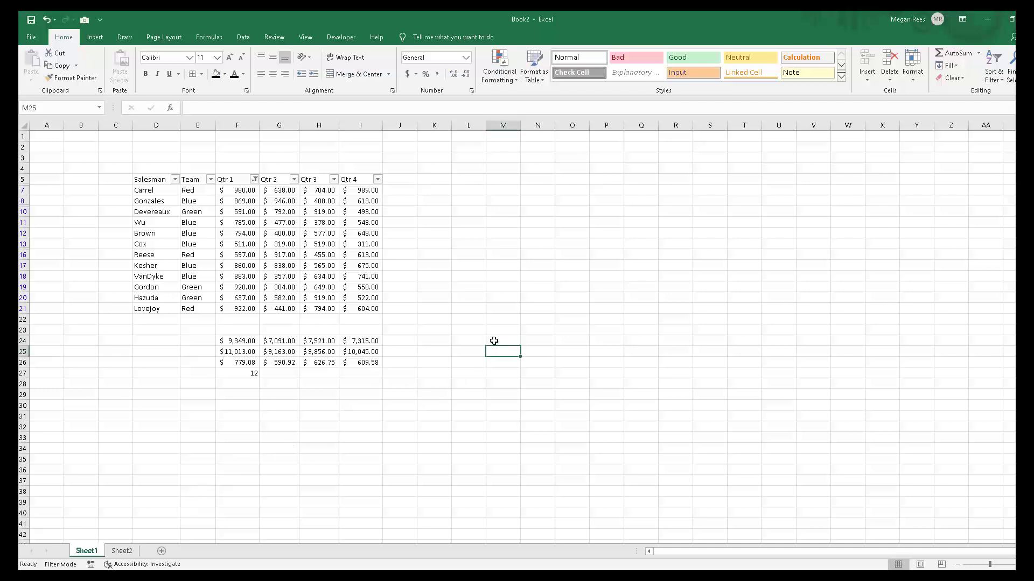
left_click(527, 235)
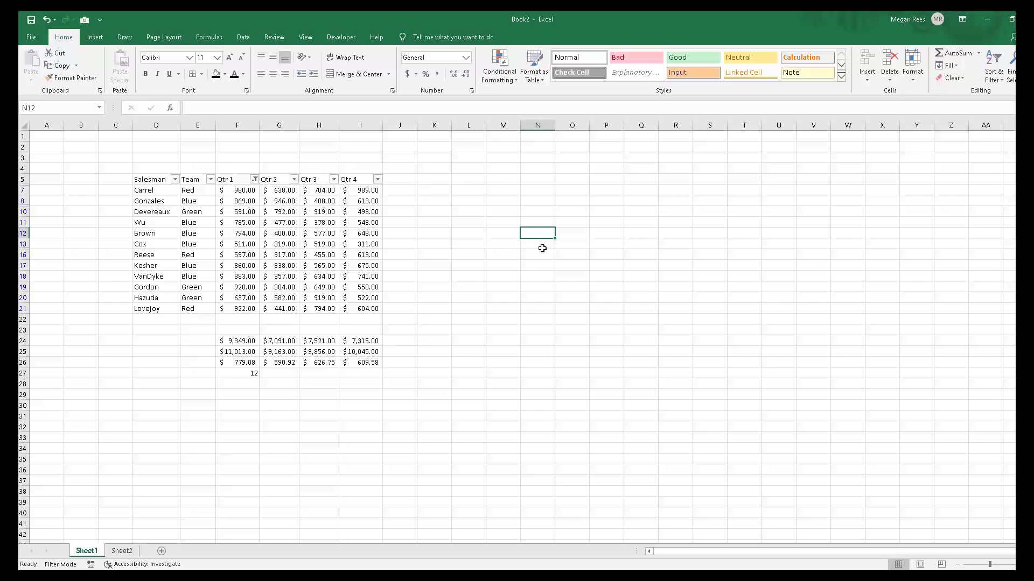
left_click(542, 248)
left_click(577, 210)
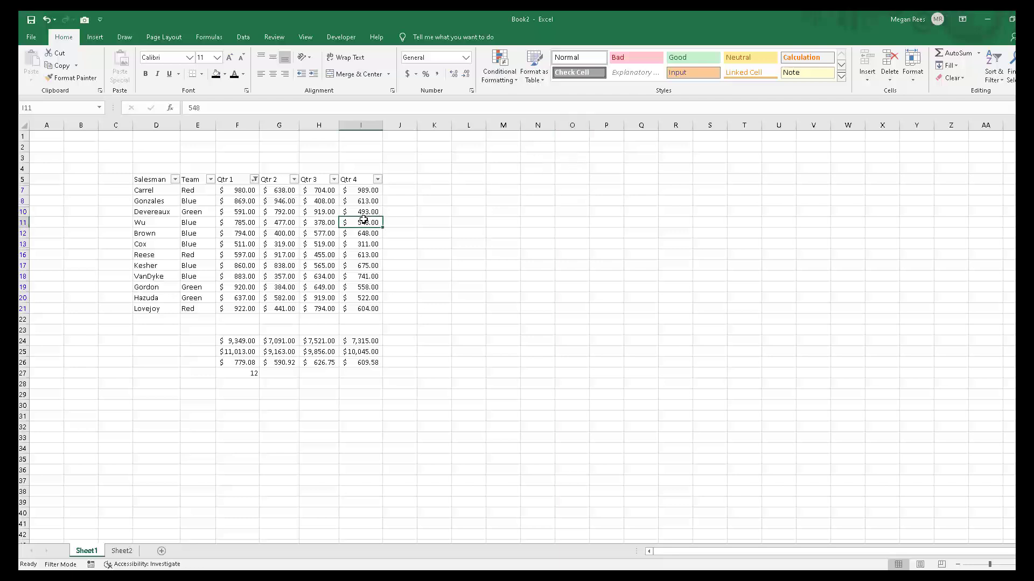
Hide columns F to I, which hold the Qtr 1 to Qtr 4 sales
left_click(243, 122)
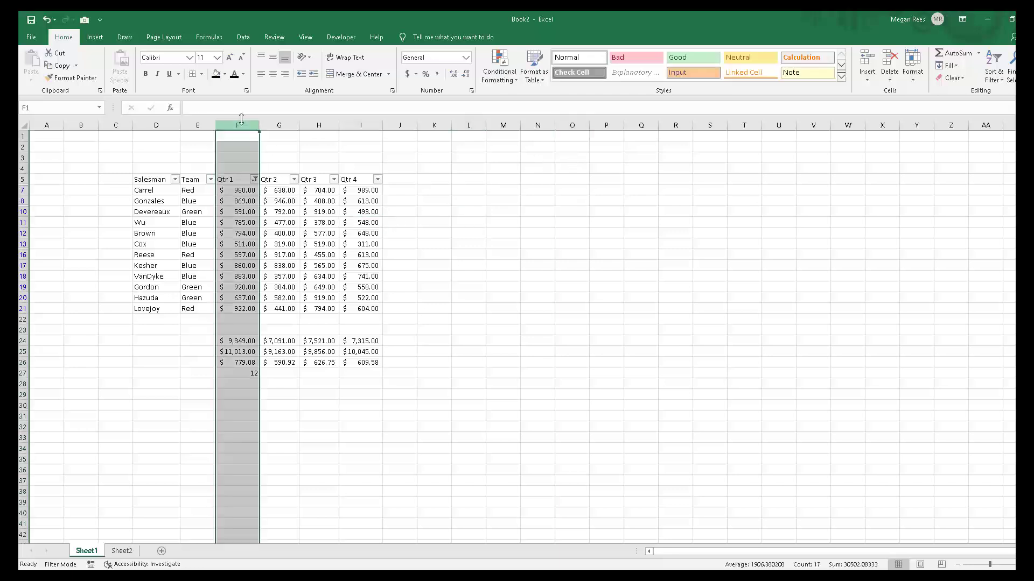
left_click_drag(240, 124, 362, 129)
right_click(361, 130)
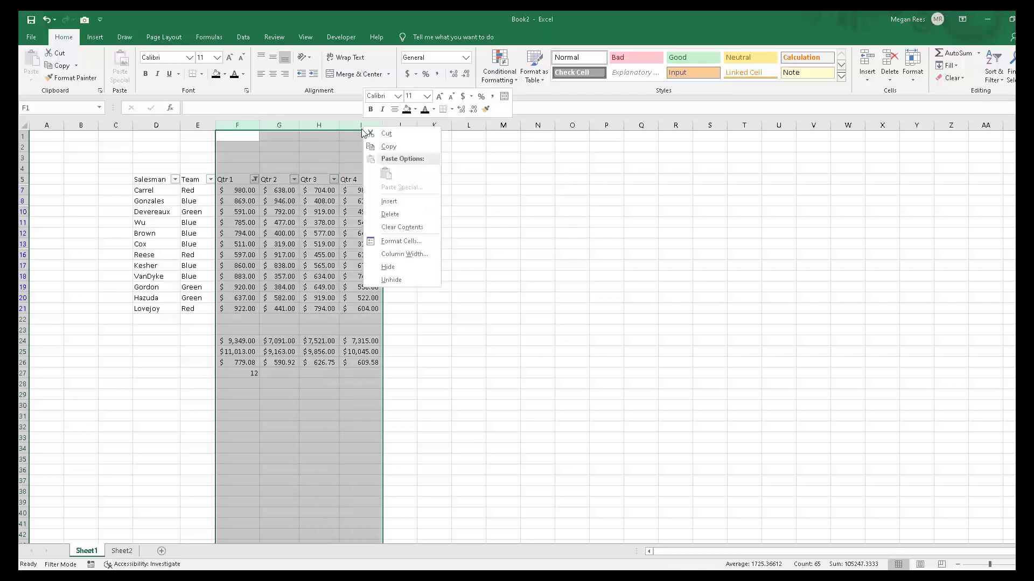
left_click(392, 267)
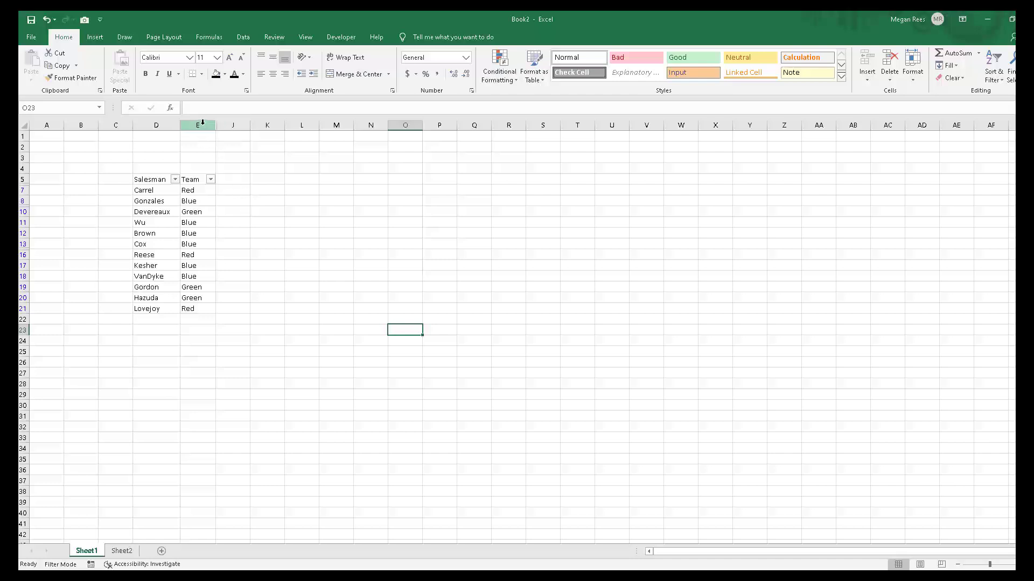
Unhide the quarterly sales columns between columns E and J
left_click_drag(203, 125, 232, 125)
right_click(232, 125)
left_click(259, 275)
left_click(630, 310)
left_click(600, 295)
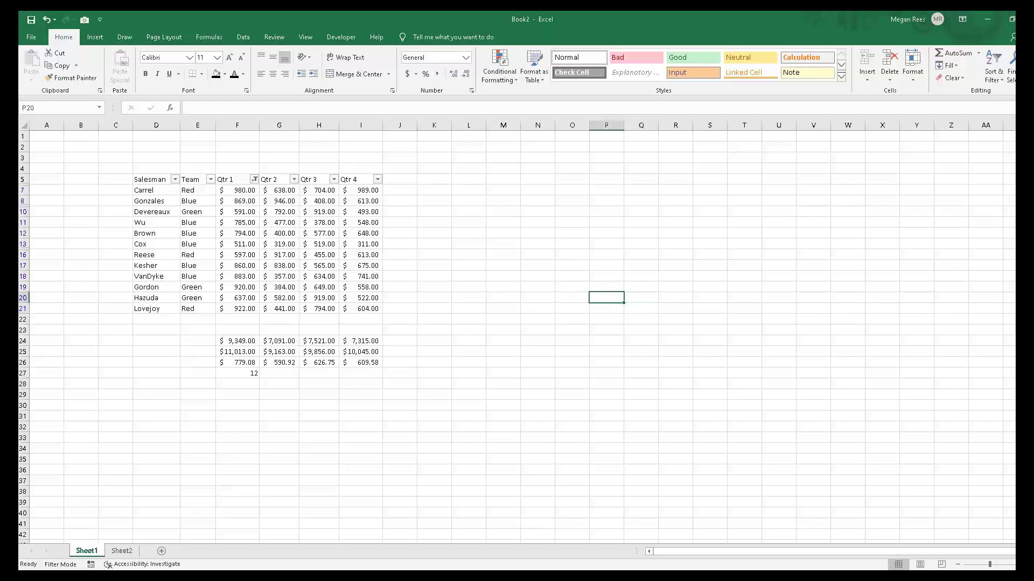
Hide a block of ten empty rows below the sales totals on Sheet1
left_click_drag(21, 405, 22, 502)
right_click(27, 448)
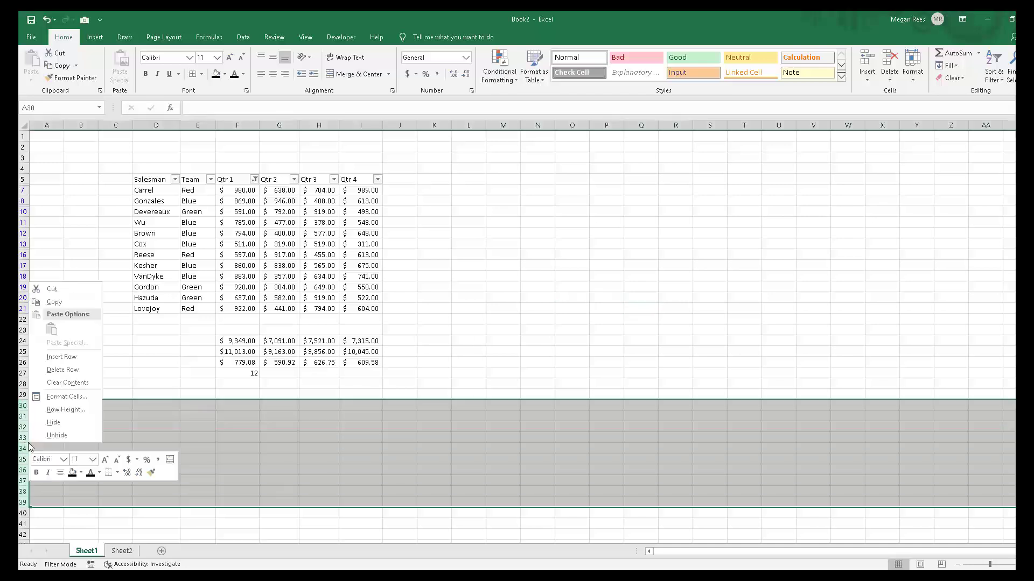
left_click(38, 423)
left_click(85, 440)
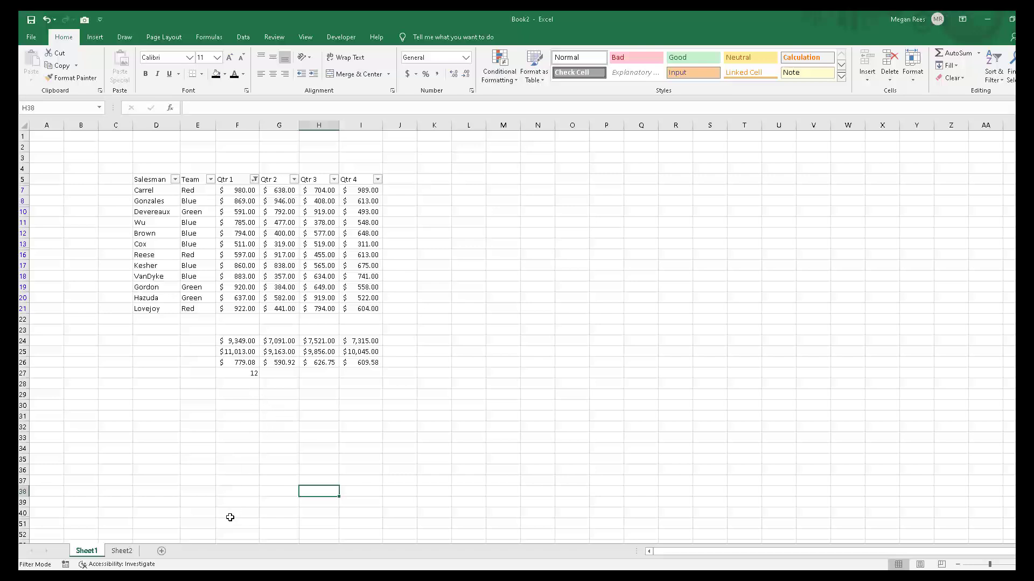
Hide Sheet2, the worksheet with the class survey data and the Pareto chart
left_click(133, 553)
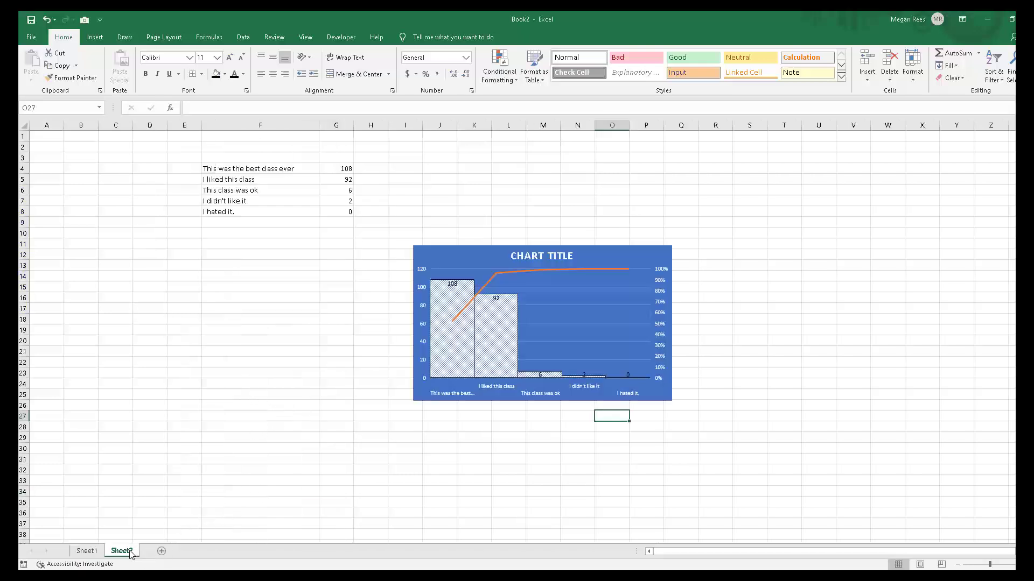
right_click(128, 552)
left_click(146, 527)
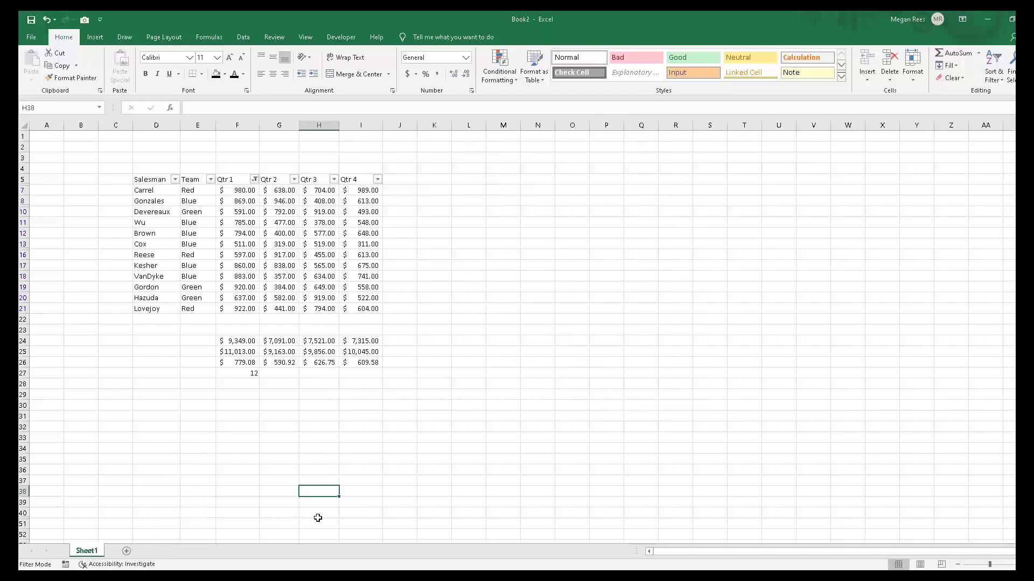
left_click(256, 373)
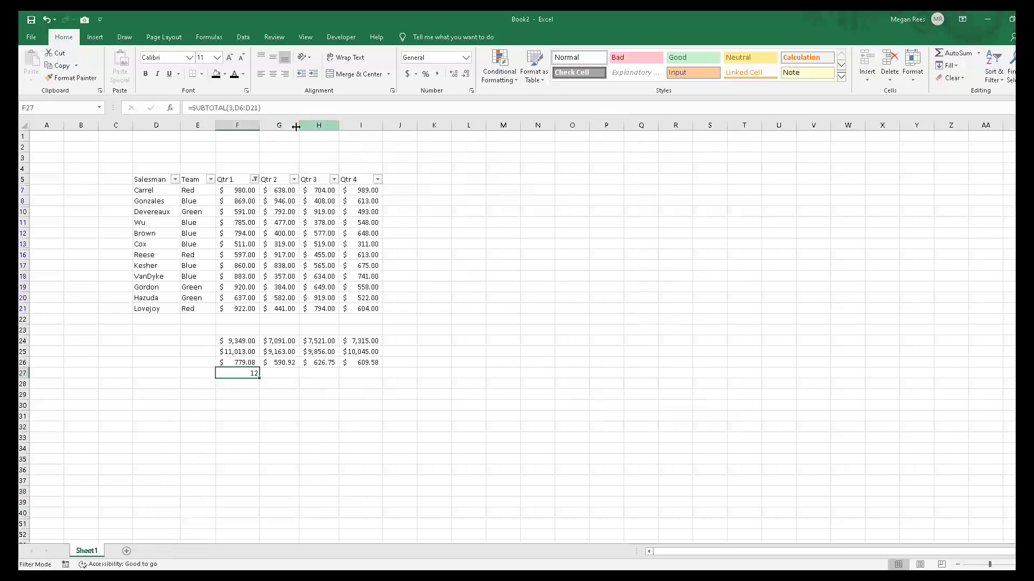
left_click_drag(294, 125, 317, 125)
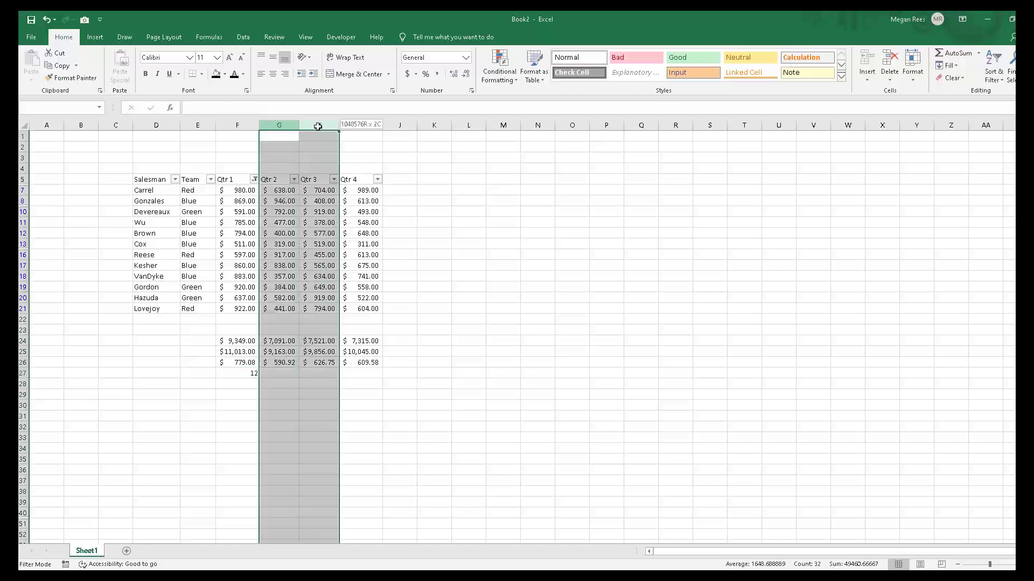
left_click(440, 237)
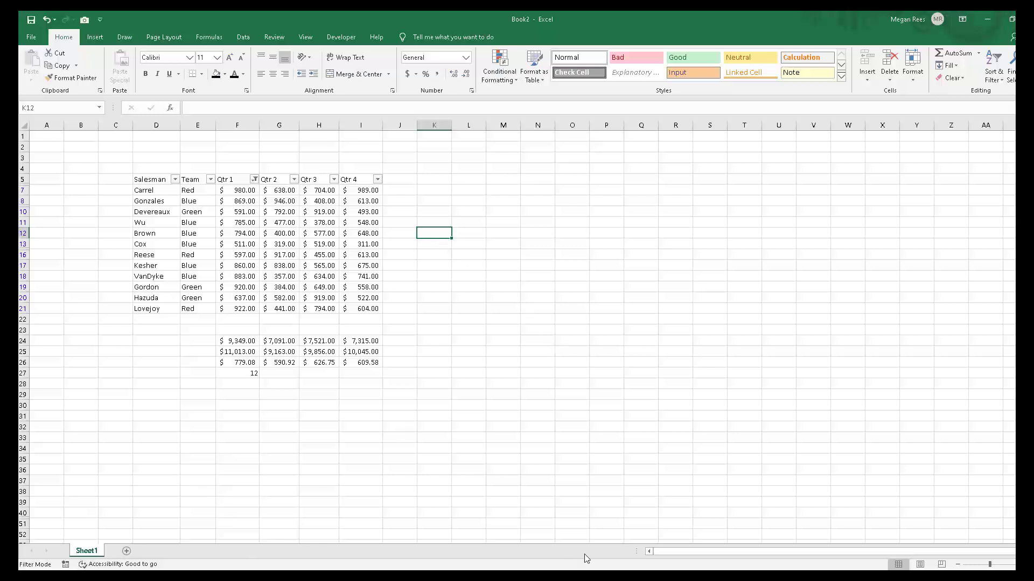
Unhide the hidden Sheet2 worksheet
right_click(96, 553)
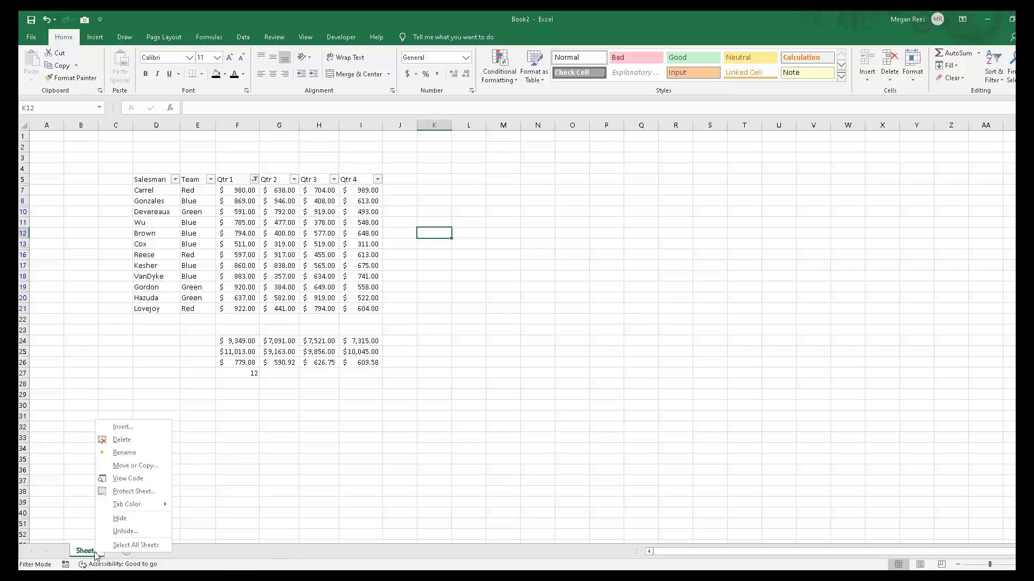
left_click(138, 530)
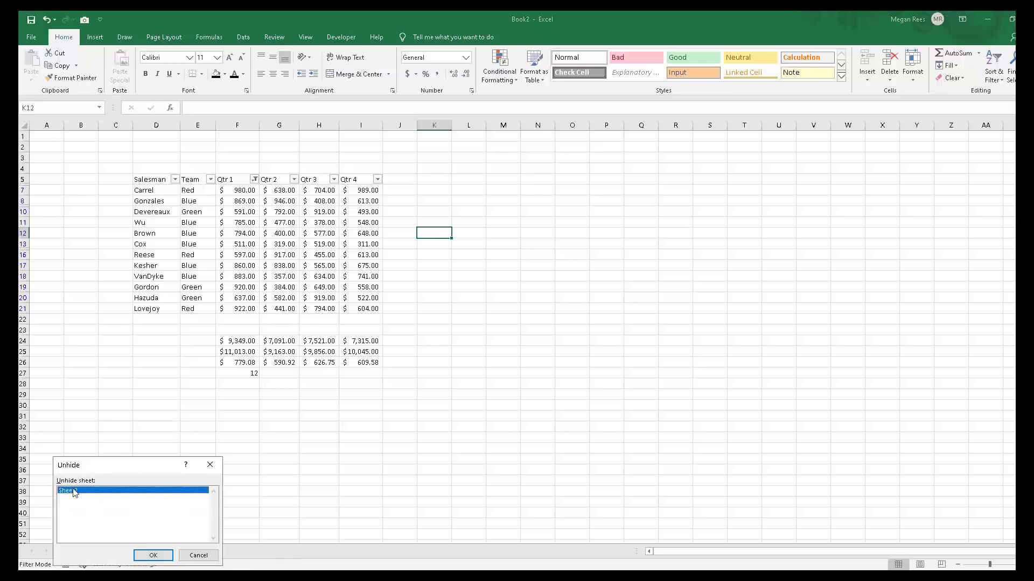
left_click(172, 555)
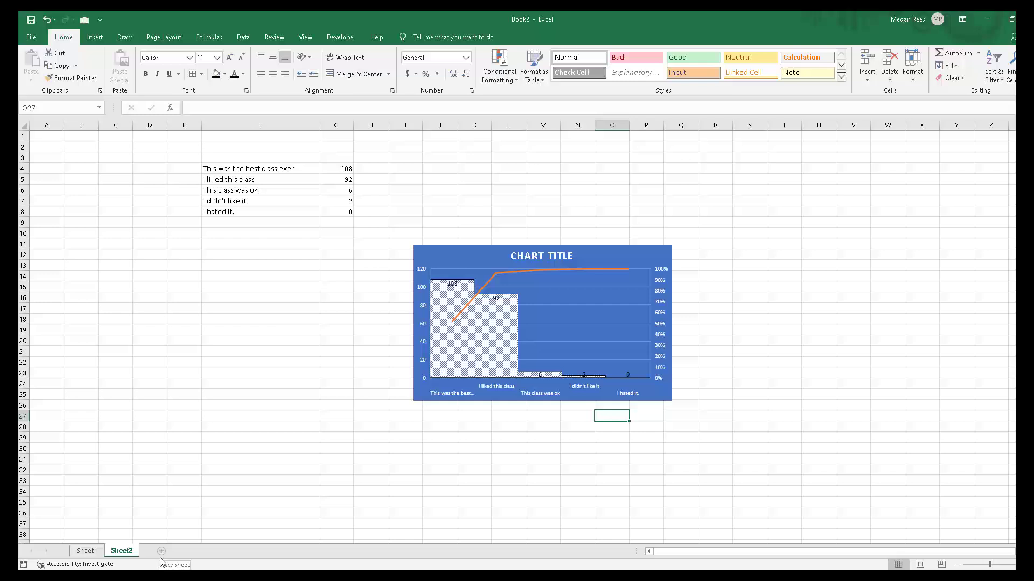
left_click(270, 437)
key("Up")
key("Up")
key("Up")
key("Up")
key("Up")
key("Up")
key("Up")
key("Up")
key("Up")
key("Up")
key("Up")
key("Up")
key("Up")
key("Up")
key("Up")
key("Up")
key("Up")
key("Up")
key("Up")
key("Up")
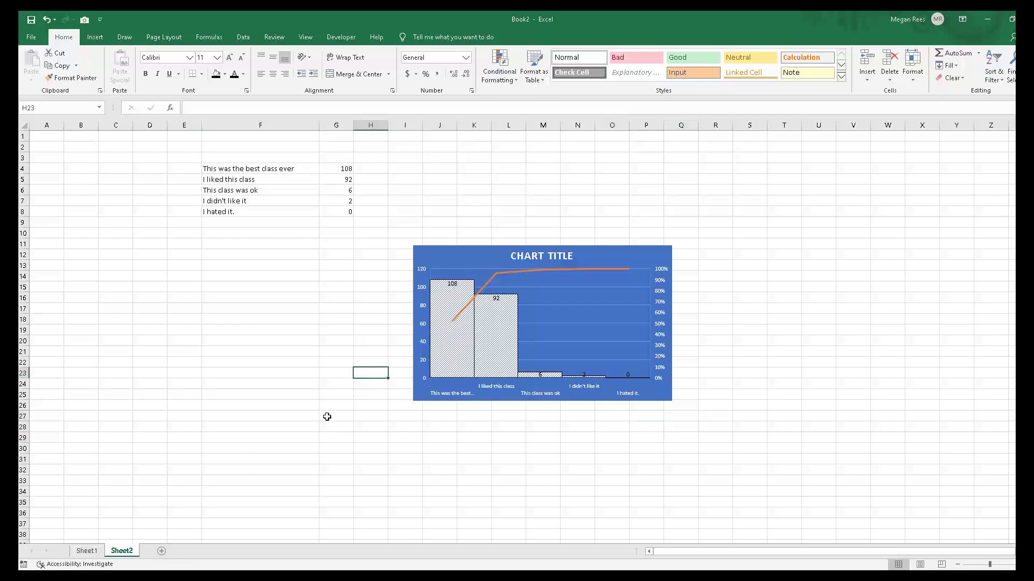
left_click(288, 319)
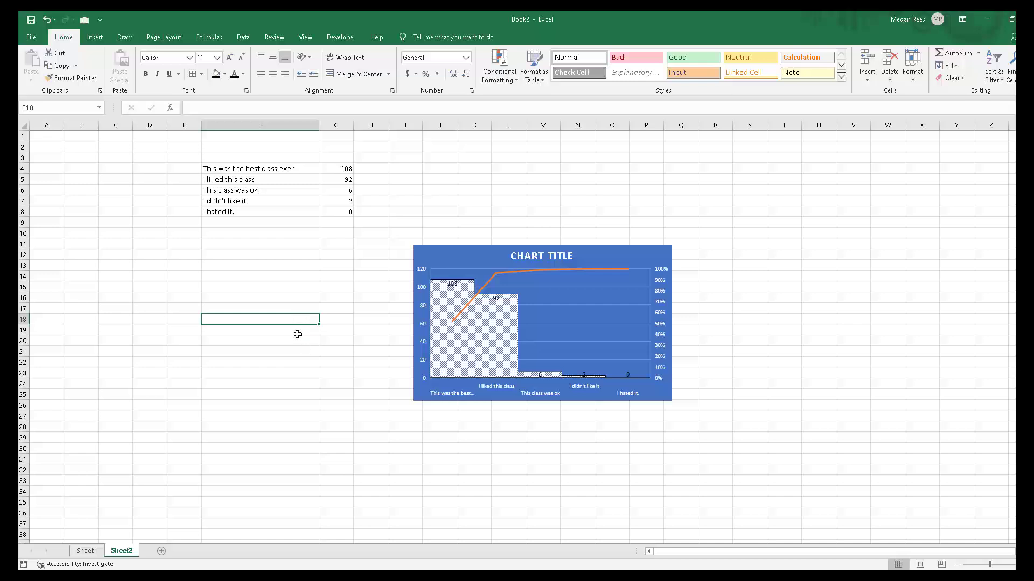
Move the Pareto chart on Sheet2 up to about rows 6 to 20 and return to Sheet1
left_click_drag(442, 256, 446, 199)
left_click(253, 416)
left_click(86, 564)
left_click(87, 551)
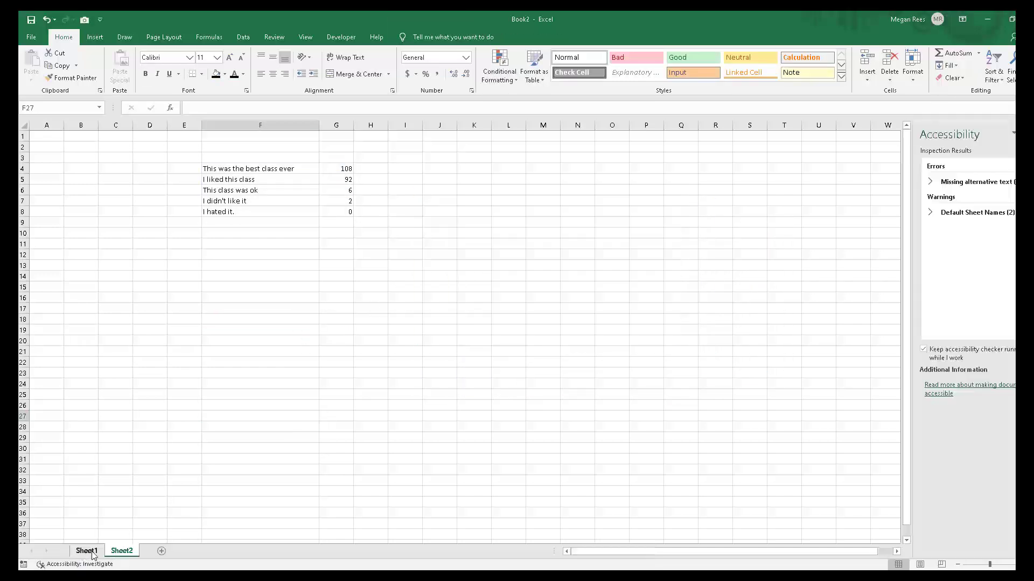
left_click(605, 350)
left_click(321, 363)
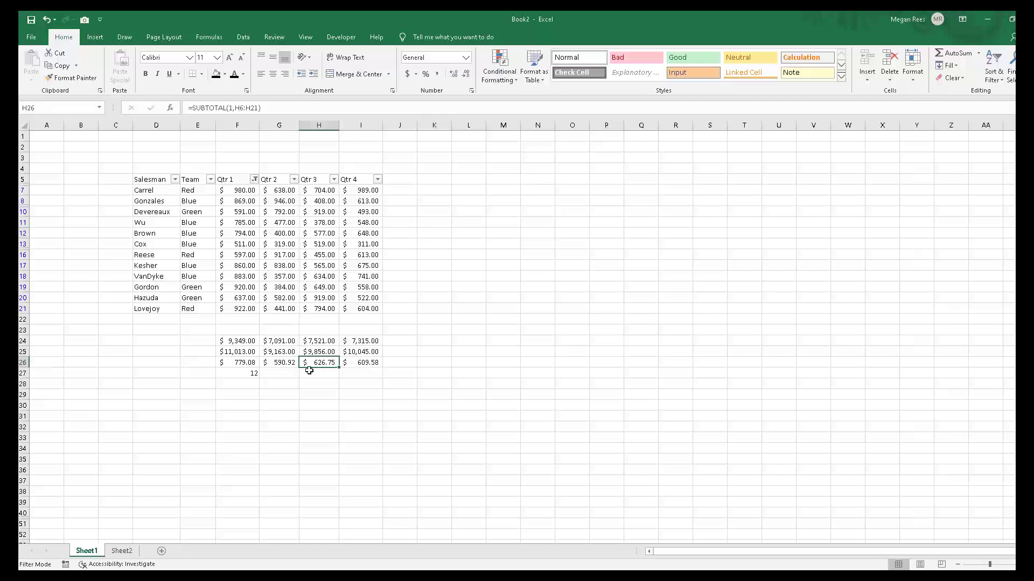
left_click(273, 421)
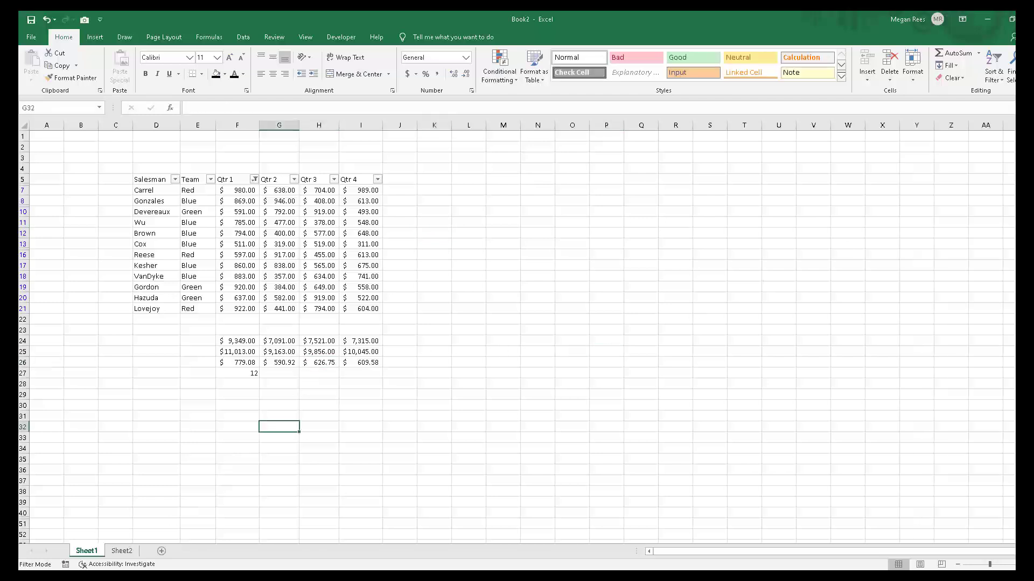
Check Sheet2 once more, then undo the edits on Sheet1 back to the sparkline data
left_click(138, 551)
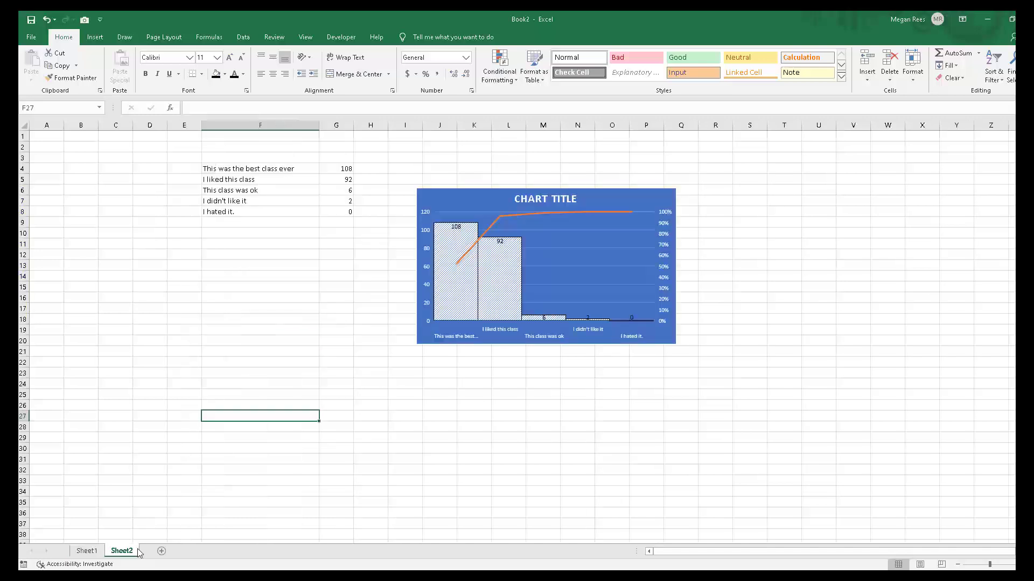
left_click(93, 553)
left_click_drag(232, 407, 240, 395)
left_click_drag(326, 255, 350, 242)
left_click(373, 214)
left_click(465, 211)
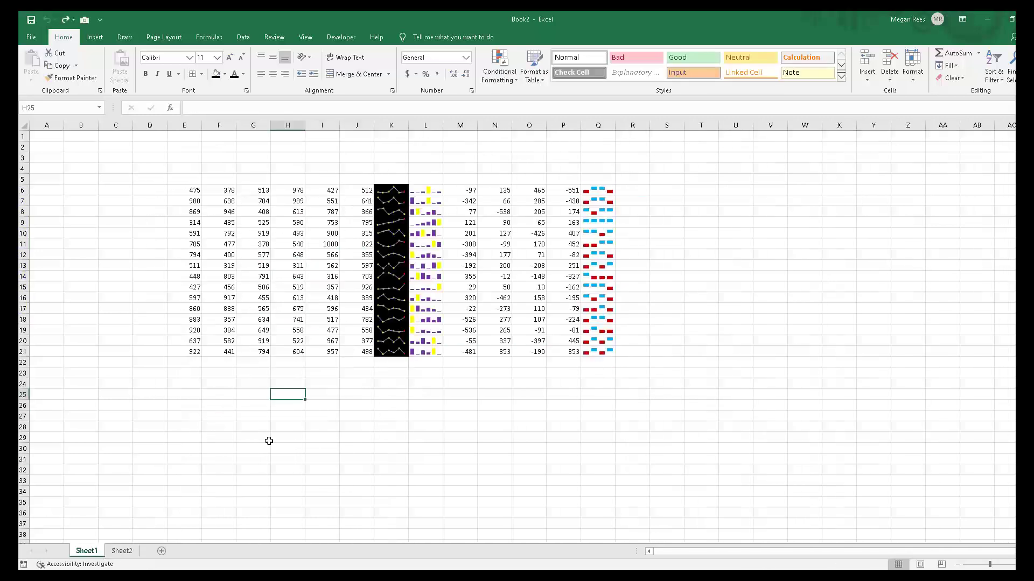
left_click(356, 426)
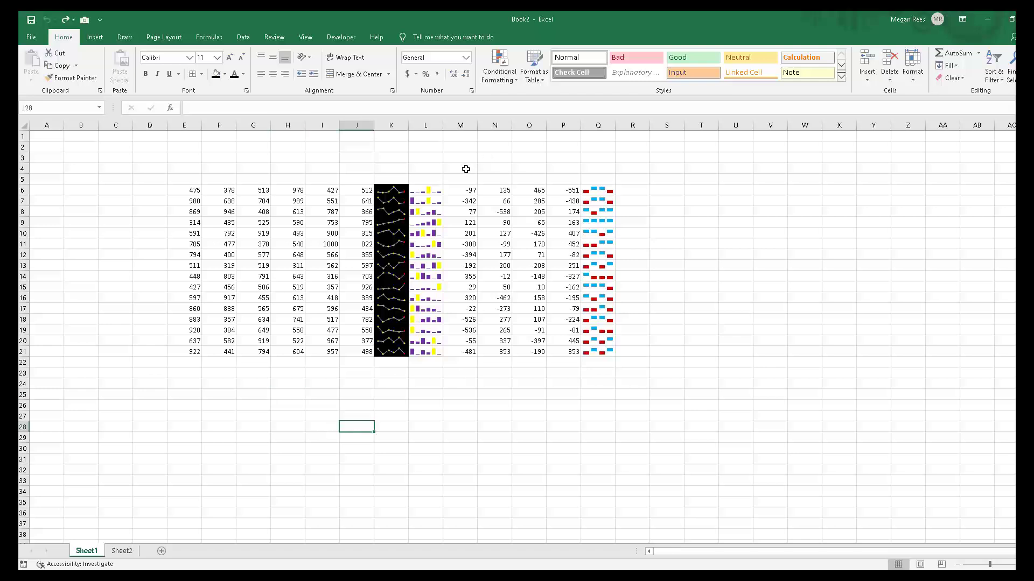
Examine the quarterly difference values in columns M to P beside the sparklines on Sheet1
left_click(463, 189)
left_click(485, 211)
left_click(484, 246)
left_click(497, 298)
left_click_drag(527, 330, 561, 300)
left_click(536, 254)
left_click(502, 222)
left_click(504, 264)
left_click(530, 255)
left_click(529, 222)
left_click(495, 255)
left_click(496, 320)
left_click(529, 373)
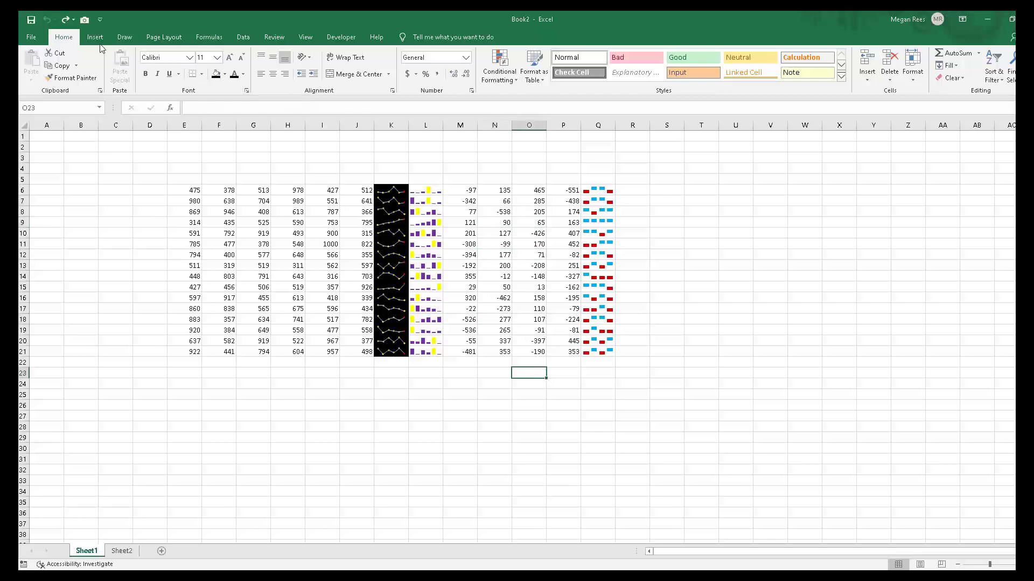
Check the workbook's defined names in the Name Manager and close it
left_click(306, 36)
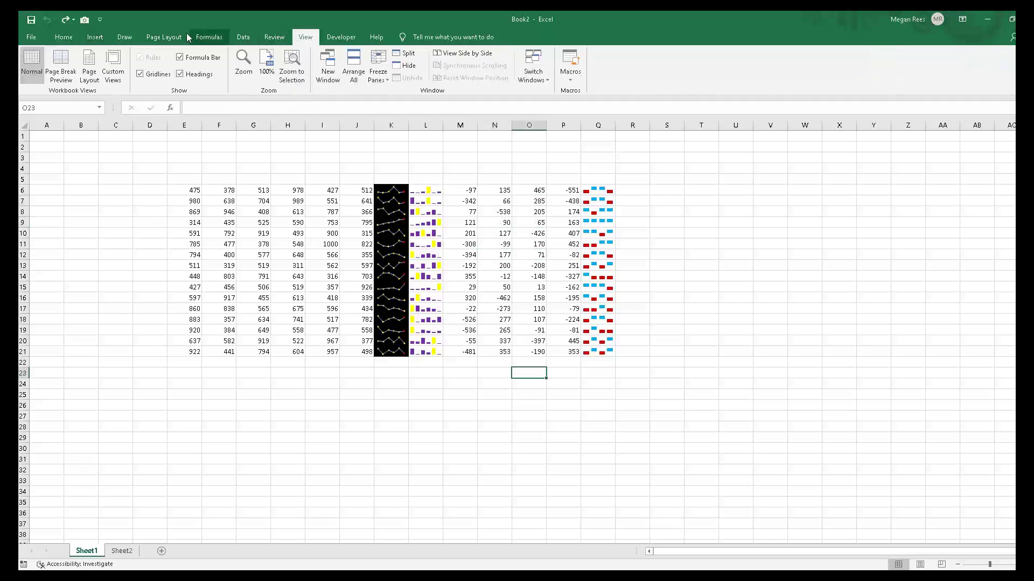
left_click(204, 41)
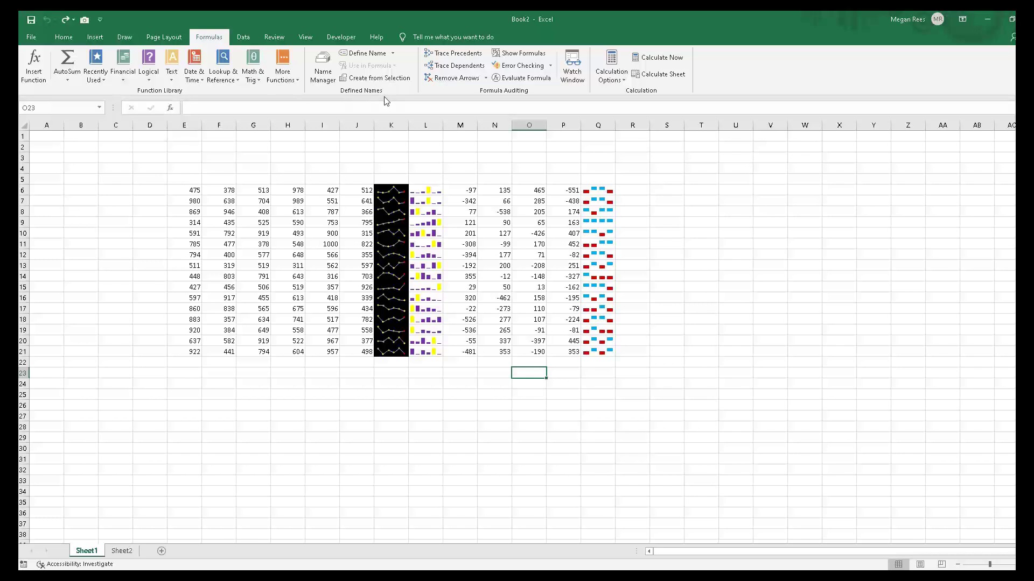
left_click(321, 65)
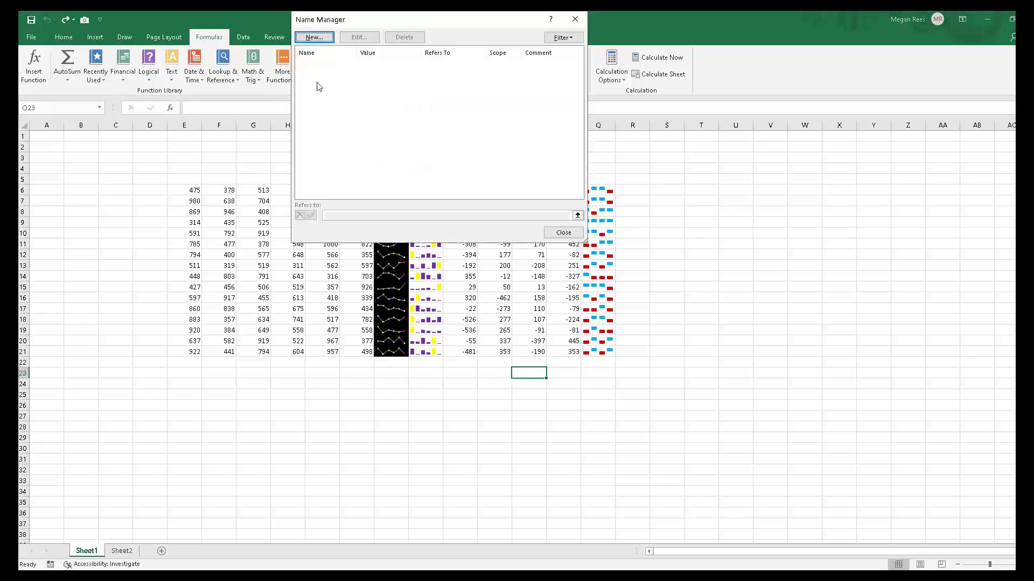
left_click(561, 232)
Try to assign a name to a block of empty cells beyond the sparkline data on Sheet1
left_click_drag(661, 234, 766, 321)
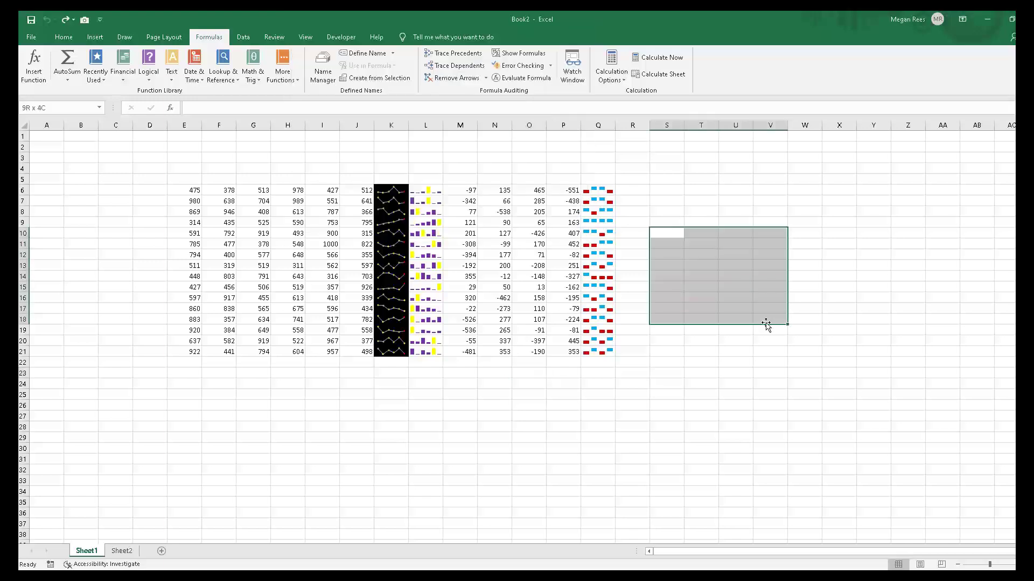
left_click(81, 125)
left_click(68, 111)
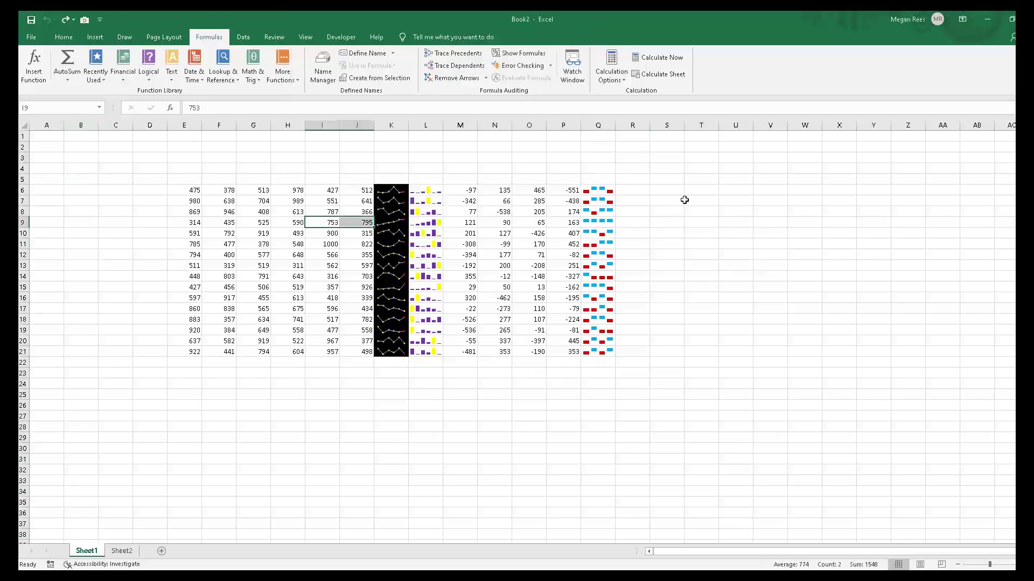
left_click_drag(692, 200, 846, 256)
type("tea")
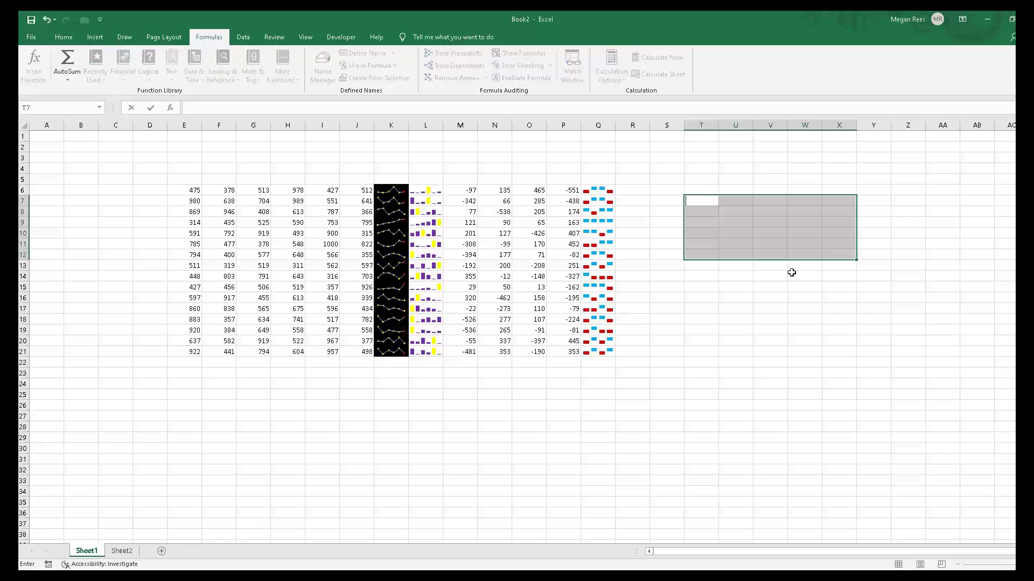
left_click_drag(188, 266, 188, 276)
Name the empty cell range S7:T11 on Sheet1 team1
left_click_drag(667, 201, 700, 244)
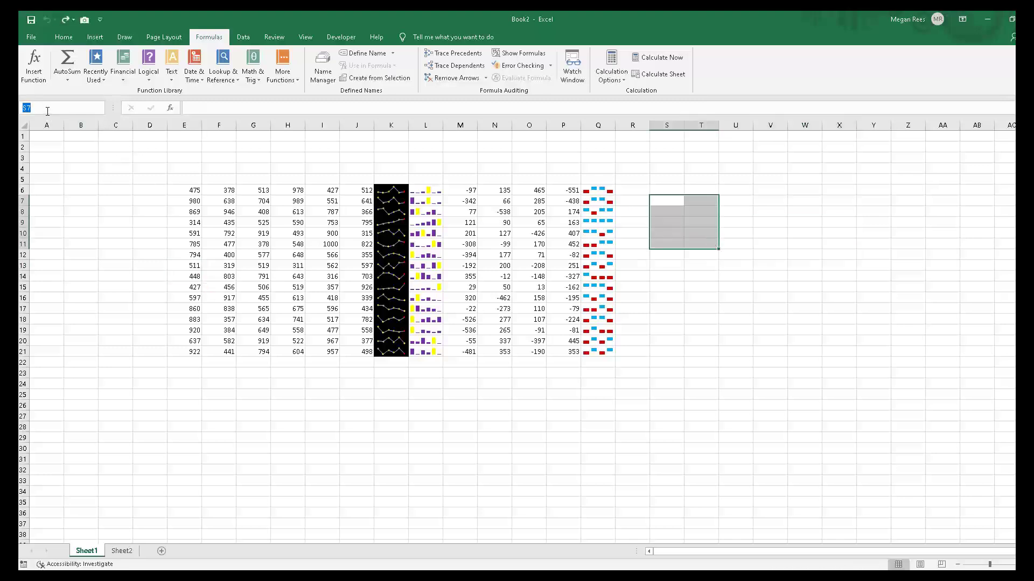
key("Return")
left_click(611, 223)
left_click(693, 233)
left_click(666, 181)
left_click(99, 111)
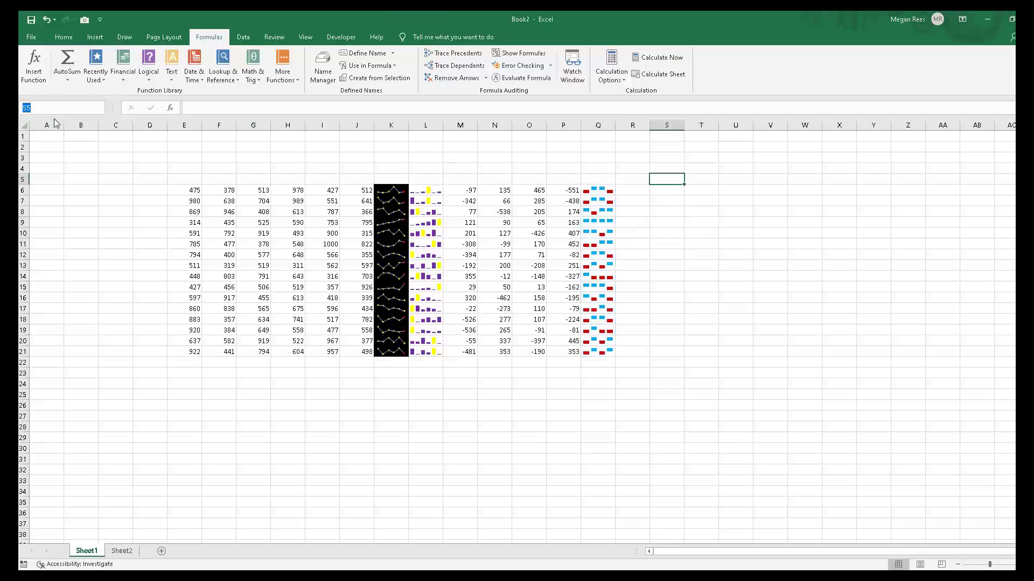
Delete the team1 named range in the Name Manager and close the dialog
left_click(323, 67)
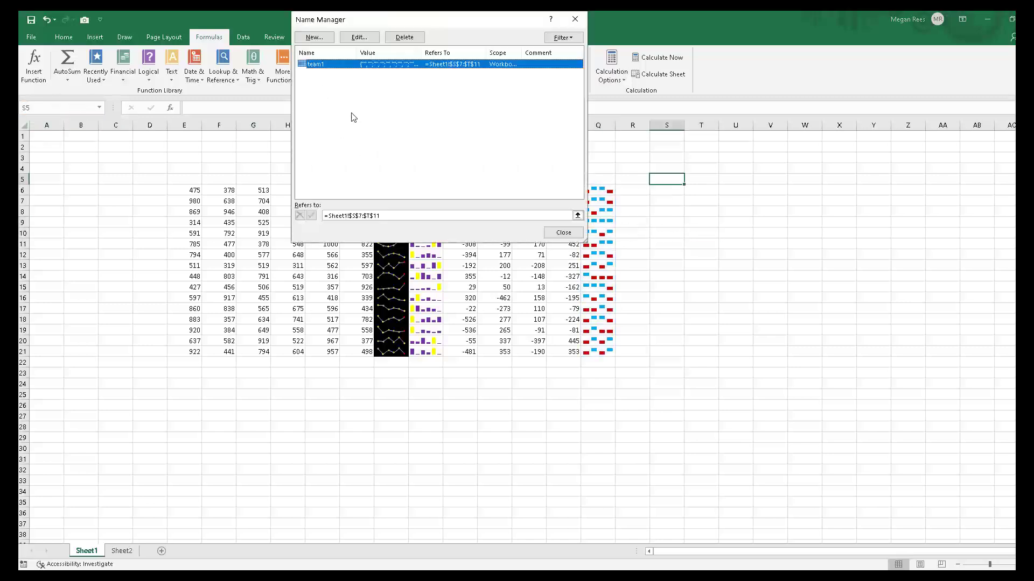
left_click(404, 37)
left_click(515, 327)
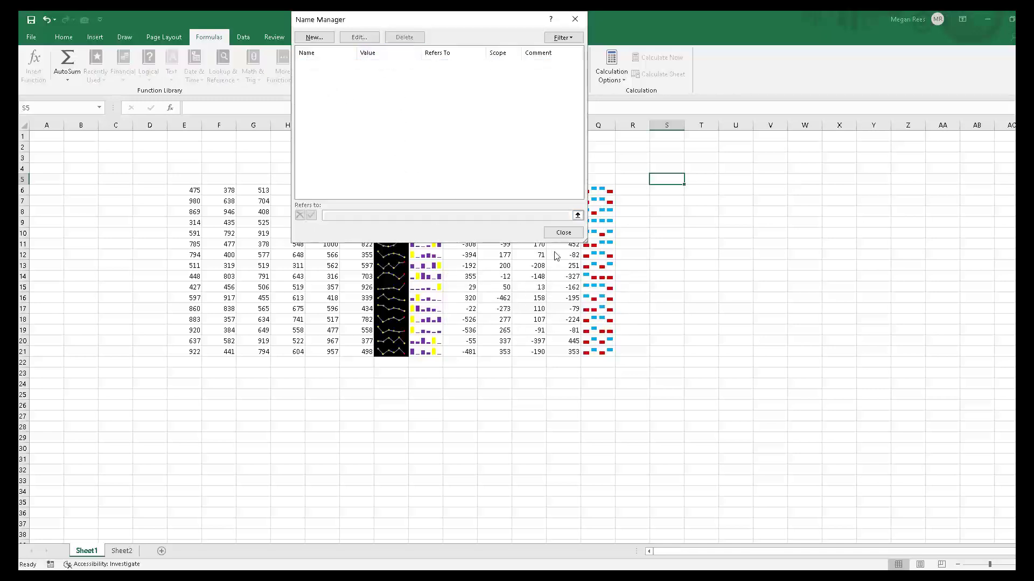
left_click(563, 232)
left_click(720, 243)
left_click(715, 204)
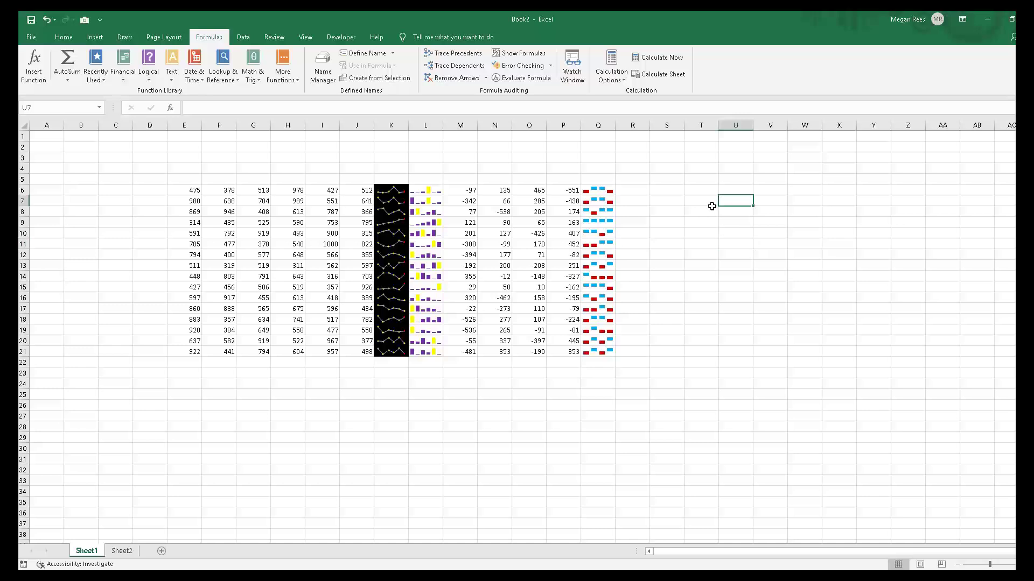
Show the formulas on Sheet1 in place of their results and review the difference formulas in M6:P21
left_click(518, 219)
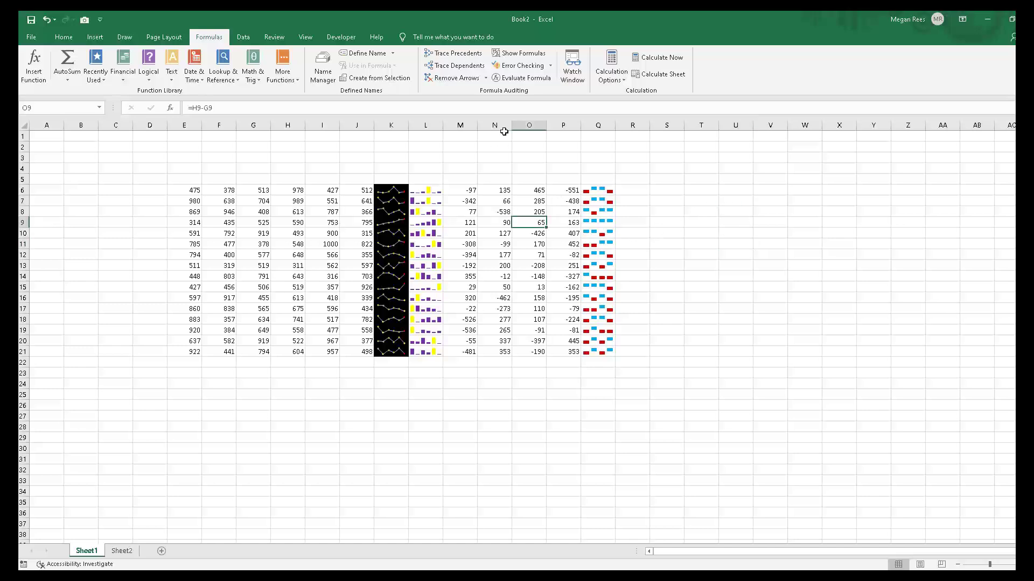
left_click(514, 53)
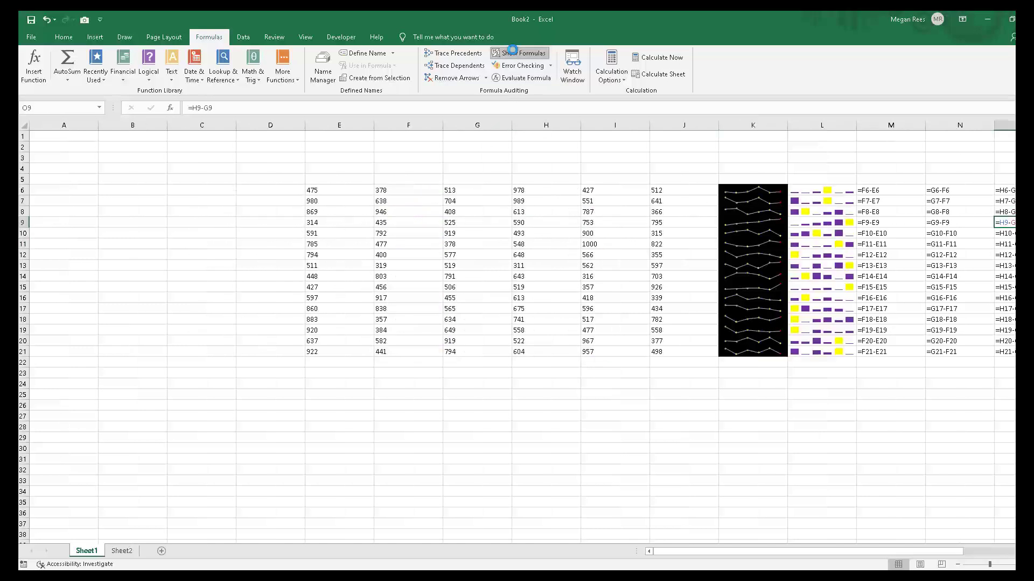
left_click_drag(779, 551, 850, 551)
left_click(895, 348)
left_click(689, 189)
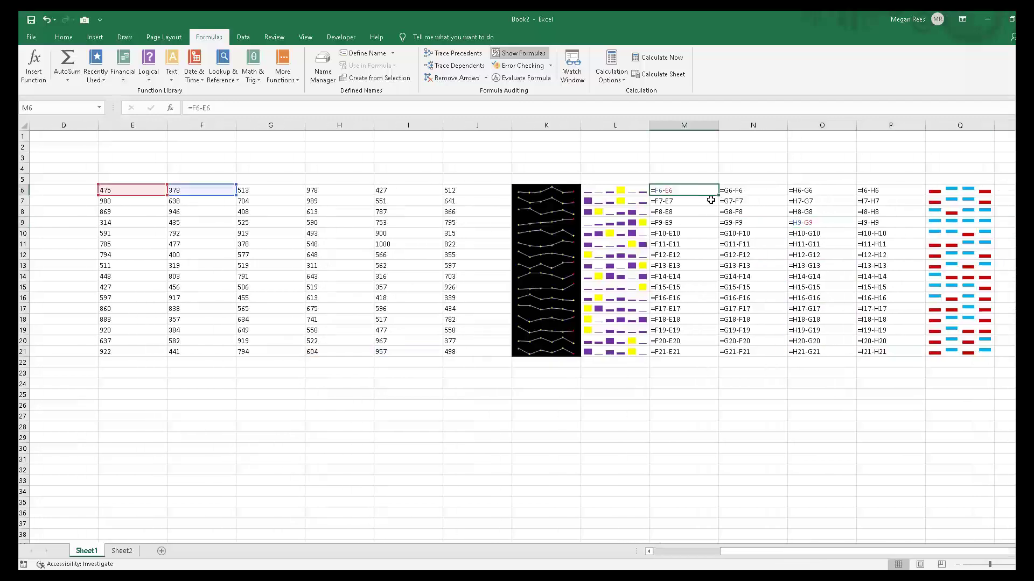
left_click_drag(689, 188, 882, 353)
left_click(826, 437)
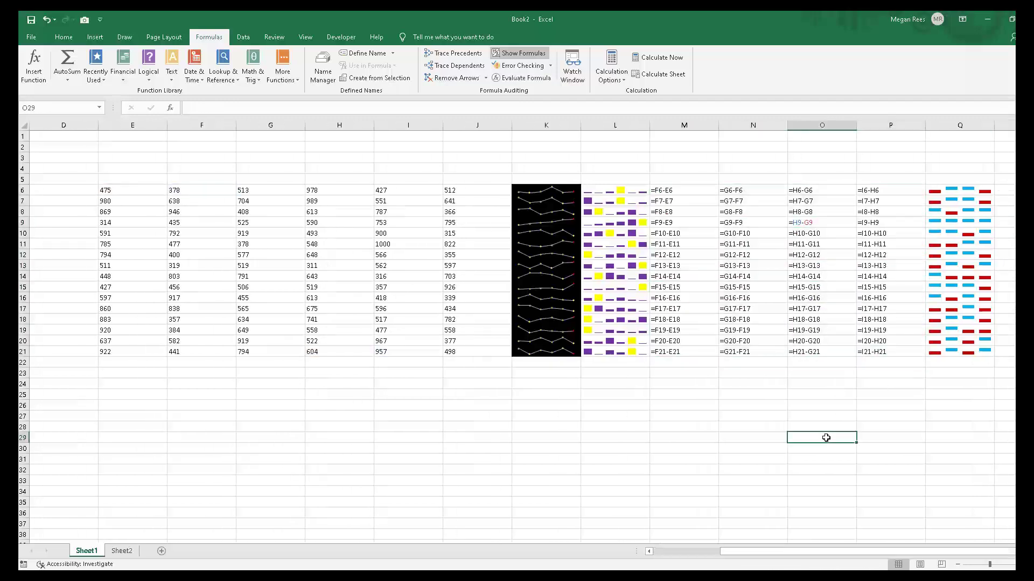
left_click(615, 465)
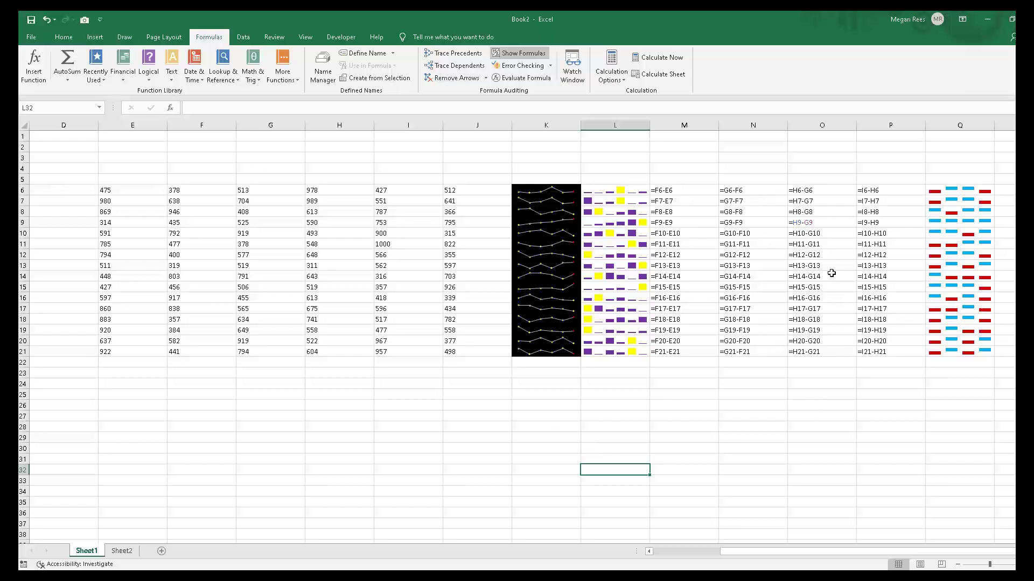
Set the width of the formula columns M to P to 5
left_click_drag(890, 125, 683, 125)
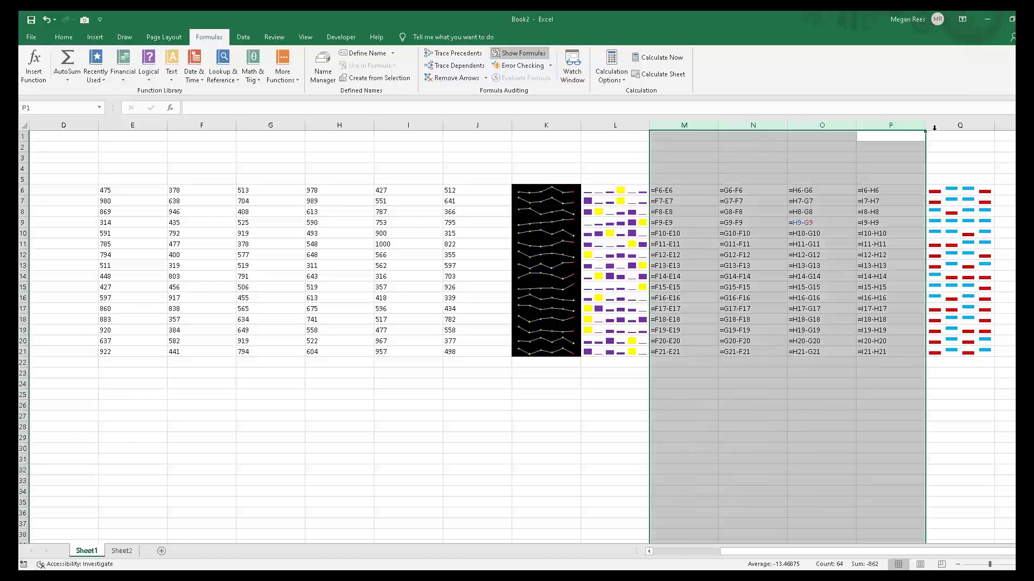
right_click(907, 129)
left_click(941, 254)
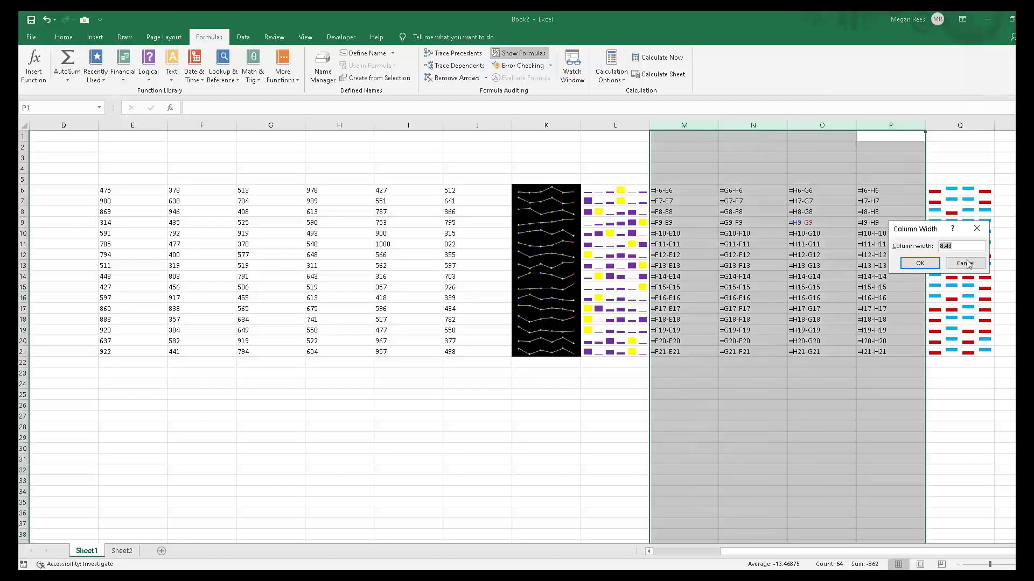
type("5")
key("Return")
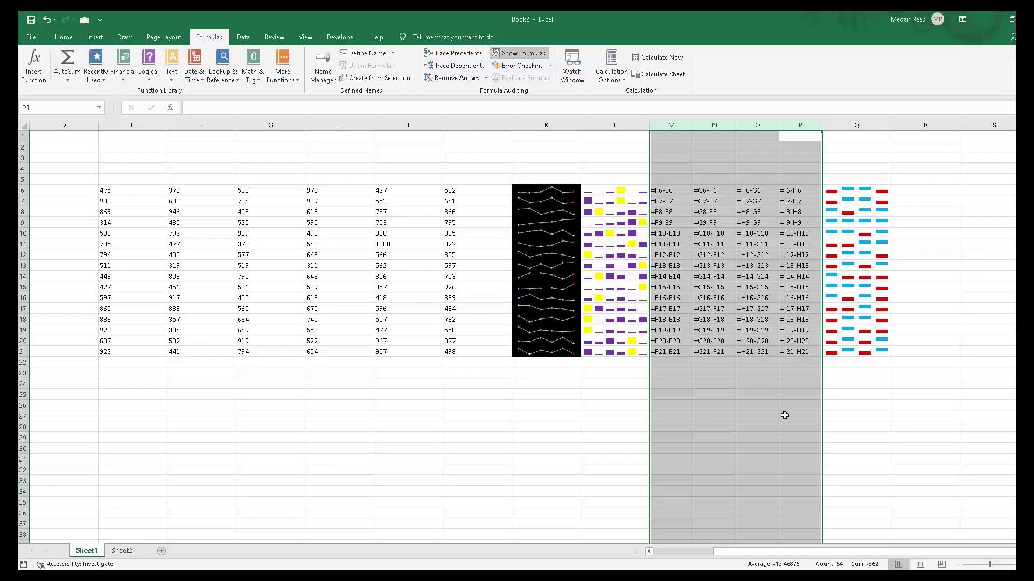
left_click(785, 415)
Narrow column Q, which holds the win/loss sparklines, to less than half its width
left_click(858, 266)
left_click_drag(890, 125, 851, 126)
left_click(832, 373)
left_click(540, 384)
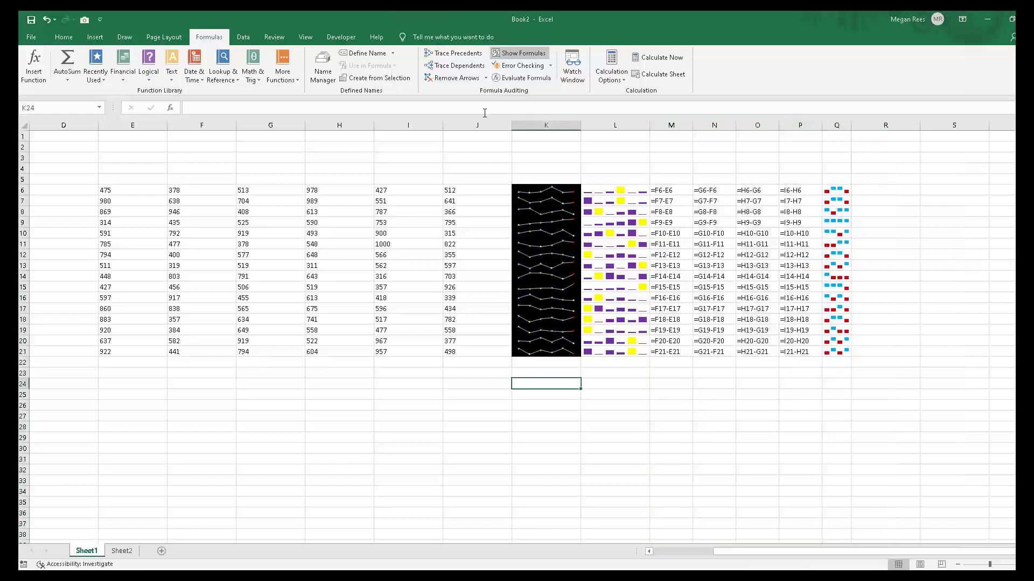
Narrow columns D to J to fit their numbers and reduce the width of sparkline columns K and L
left_click_drag(481, 125, 97, 129)
left_click_drag(512, 125, 462, 126)
left_click(532, 362)
left_click_drag(260, 125, 194, 125)
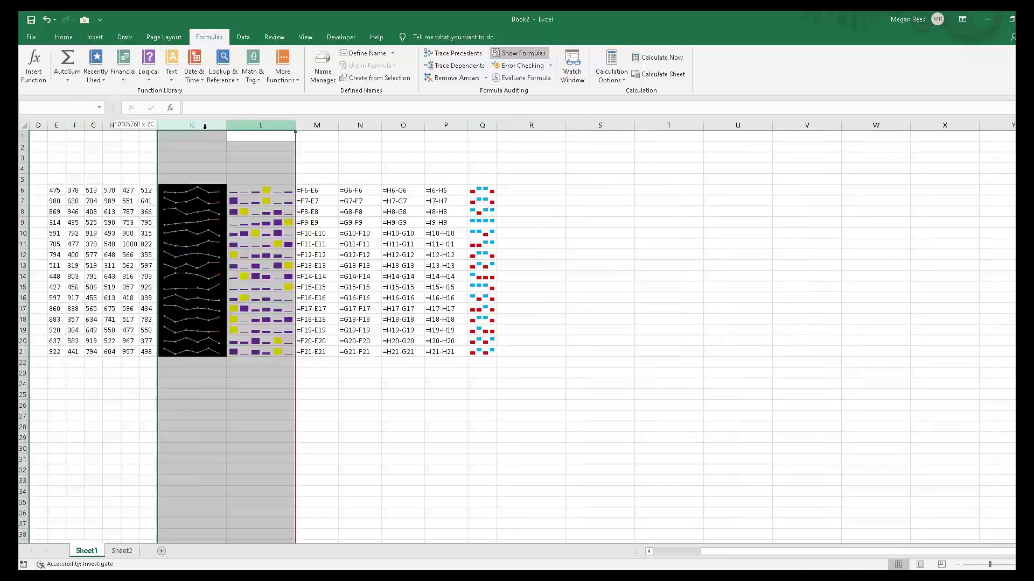
left_click_drag(294, 125, 264, 125)
left_click_drag(352, 416, 371, 414)
left_click(528, 331)
Switch Sheet1 from formulas to calculated values for comparison and turn the formula display back on
left_click_drag(252, 193, 400, 346)
left_click(421, 414)
left_click(326, 285)
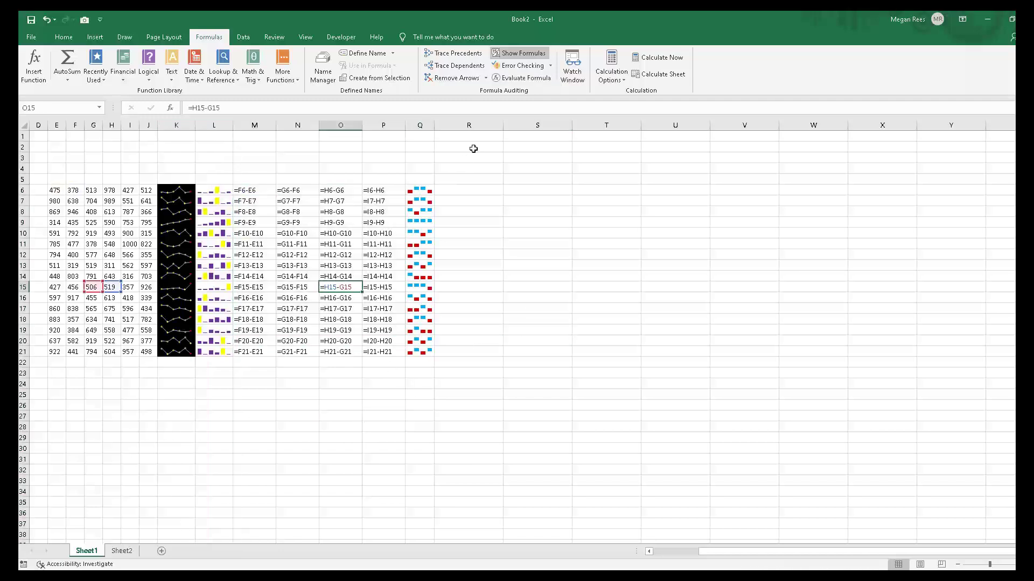
left_click(510, 55)
left_click(510, 55)
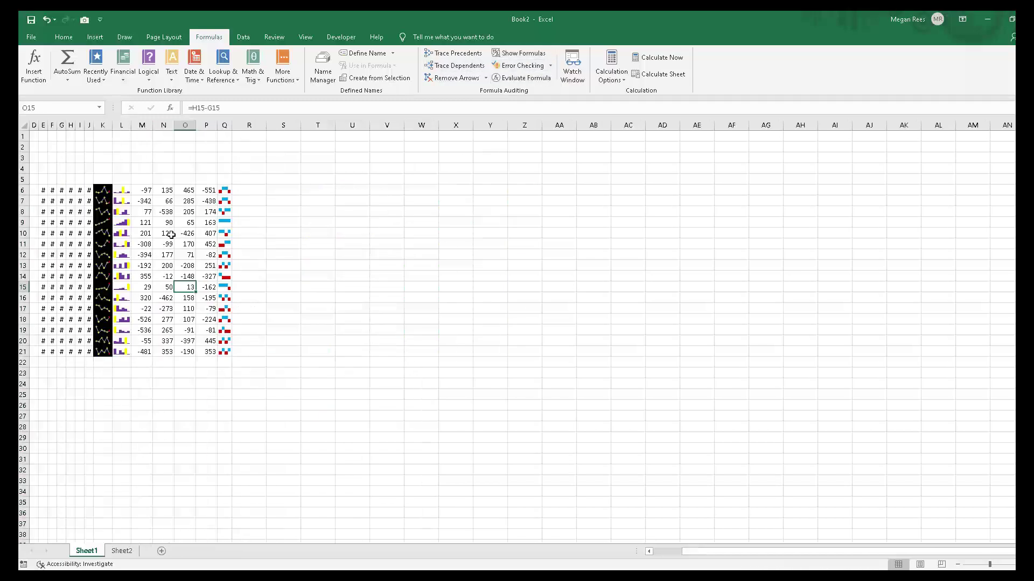
left_click(516, 53)
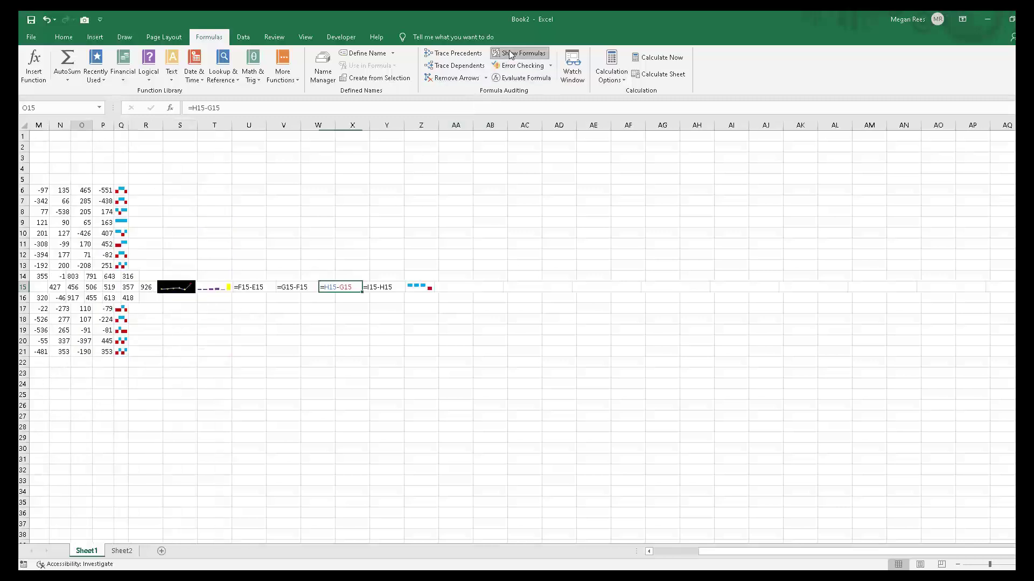
left_click(661, 297)
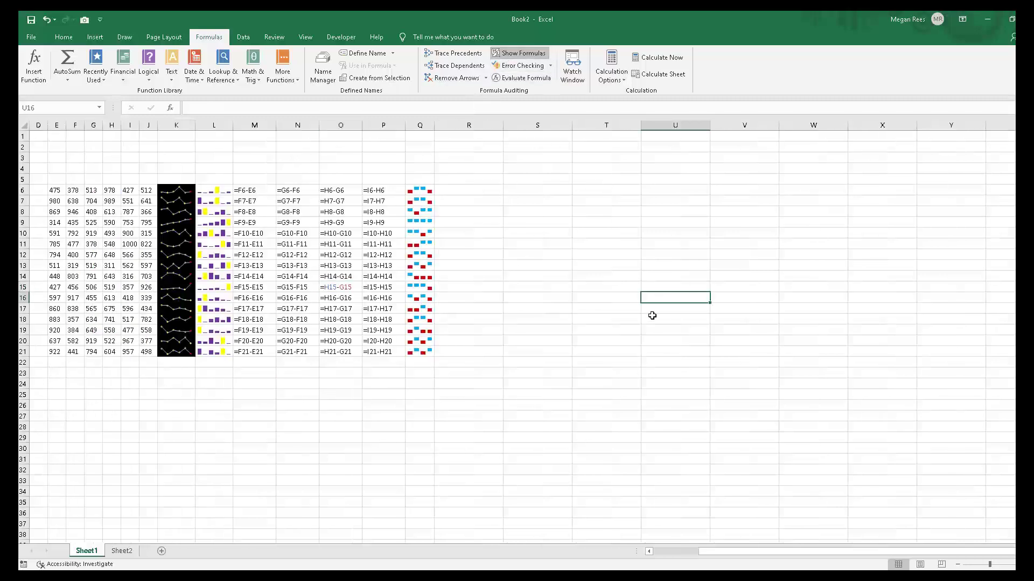
left_click(623, 352)
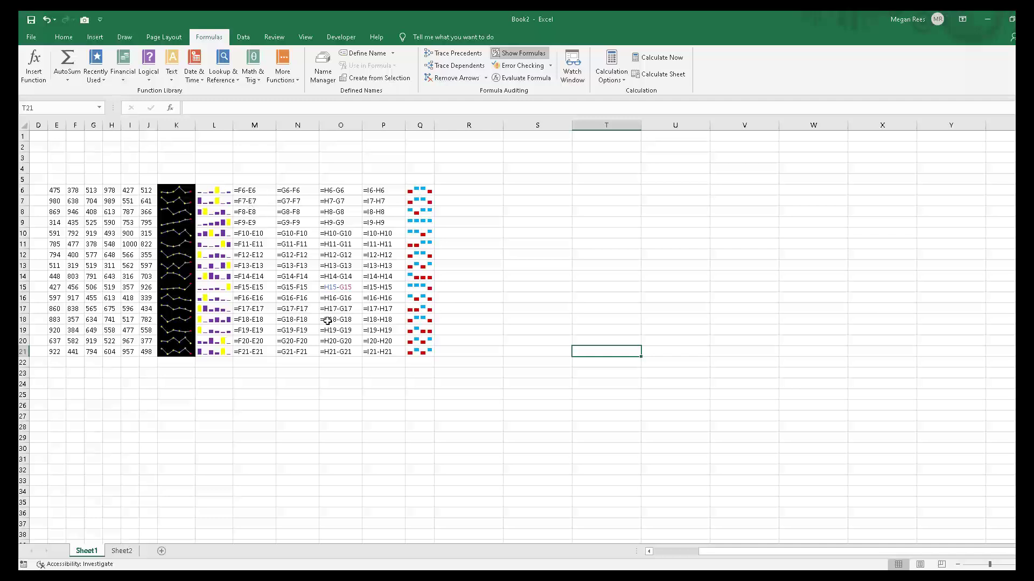
Switch to the Excel 2019 Lesson 6.xlsx workbook and select the merged C-5 box on its Coversheet
left_click(306, 383)
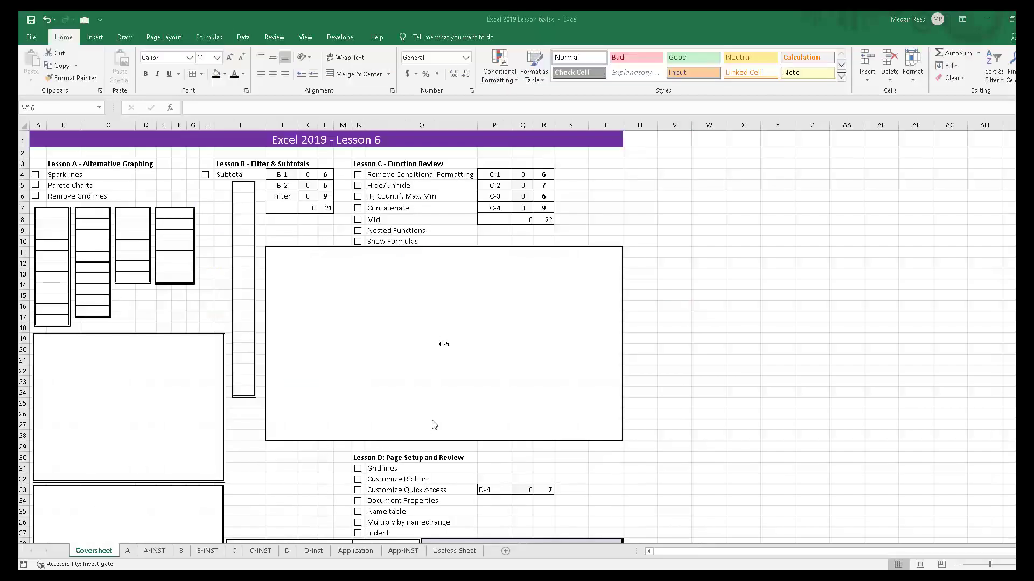
left_click(467, 316)
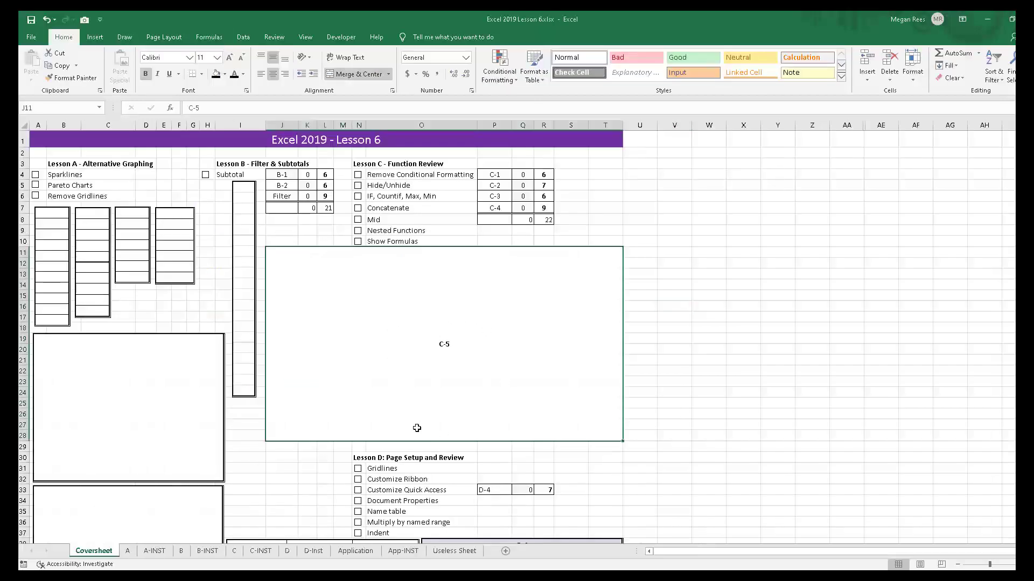
Look over the Part C worksheet and open the Part D worksheet of the Lesson 6 workbook
left_click(261, 550)
left_click(235, 551)
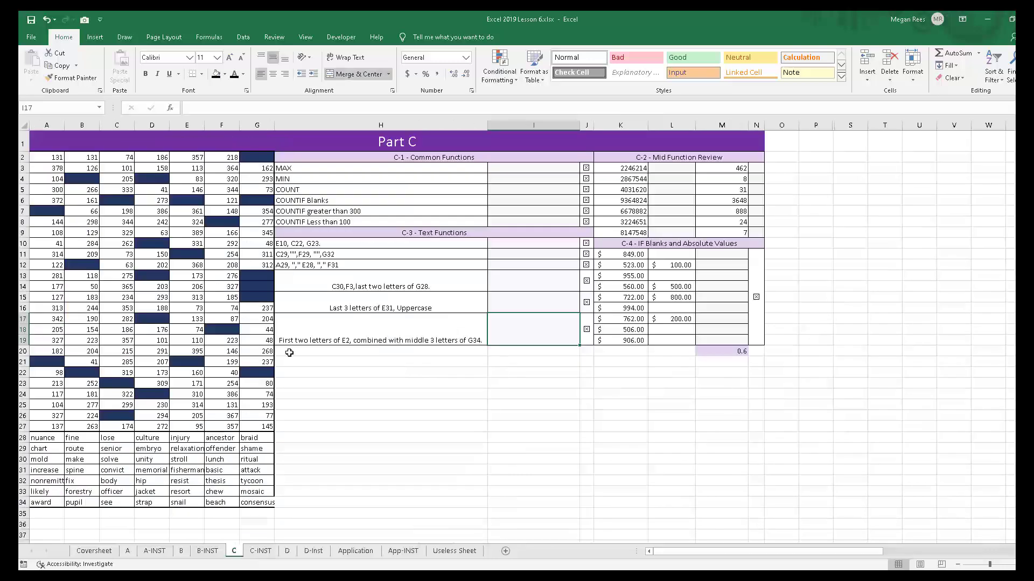
left_click(261, 551)
left_click(287, 550)
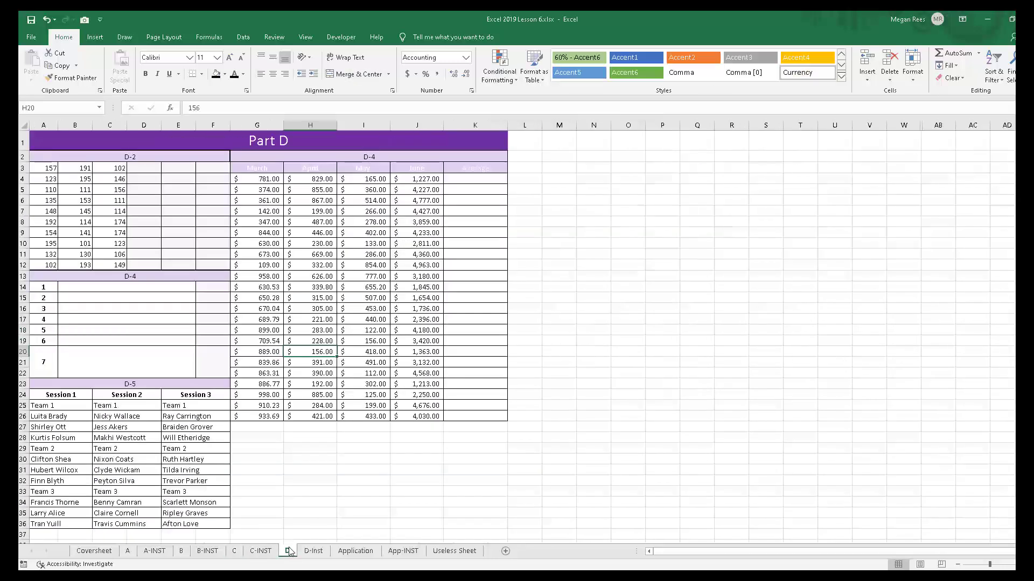
left_click(551, 353)
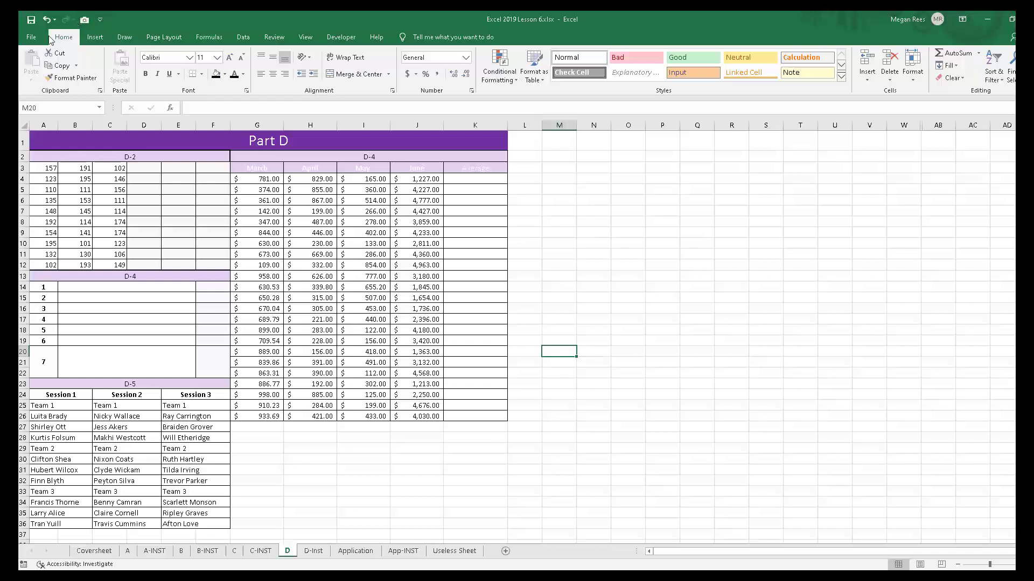
Remove the Camera command from the Quick Access Toolbar and return to the Book2 workbook
right_click(85, 20)
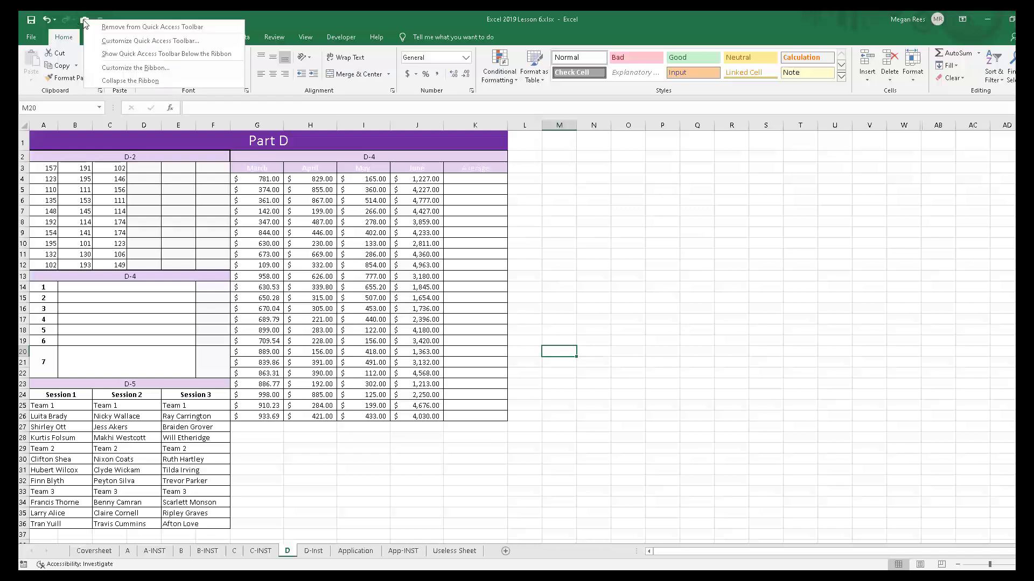
left_click(110, 28)
left_click(243, 277)
left_click(200, 276)
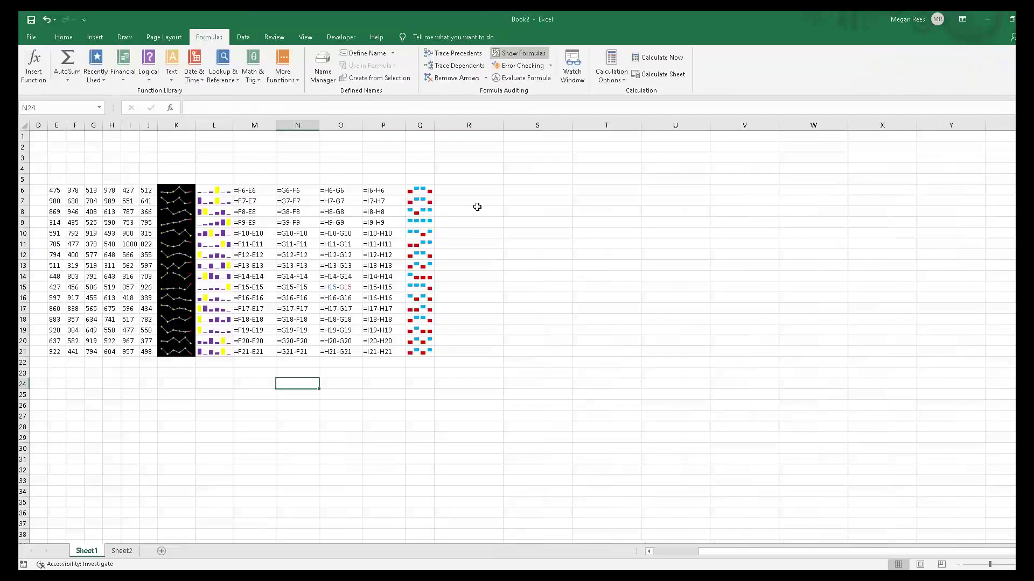
double_click(276, 211)
left_click(63, 37)
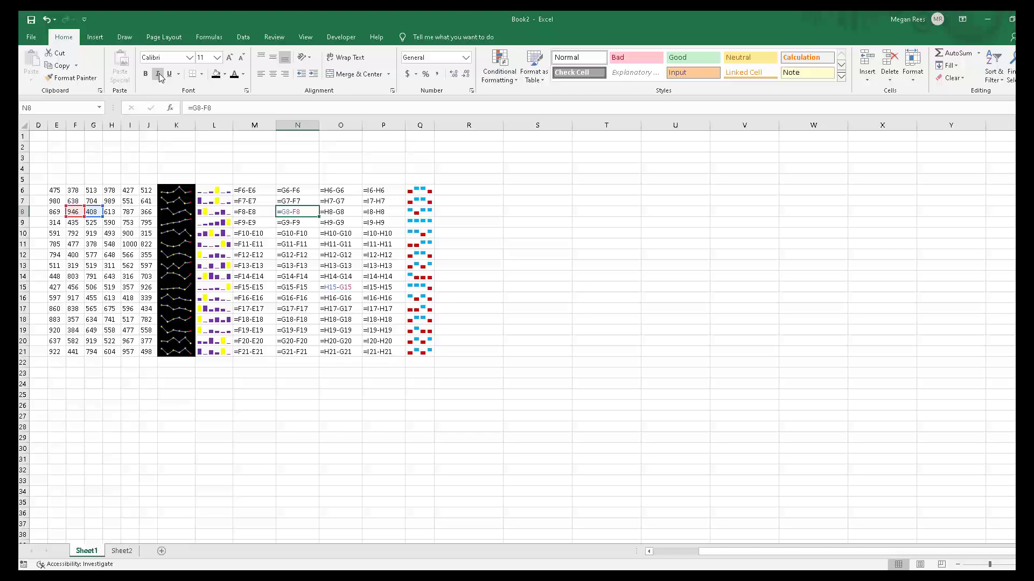
left_click(195, 165)
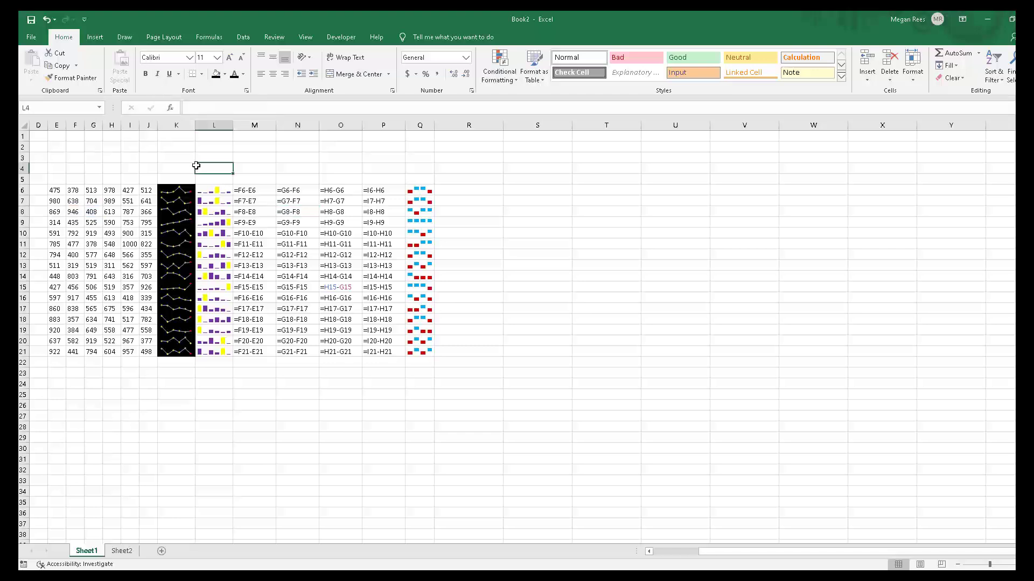
left_click(79, 166)
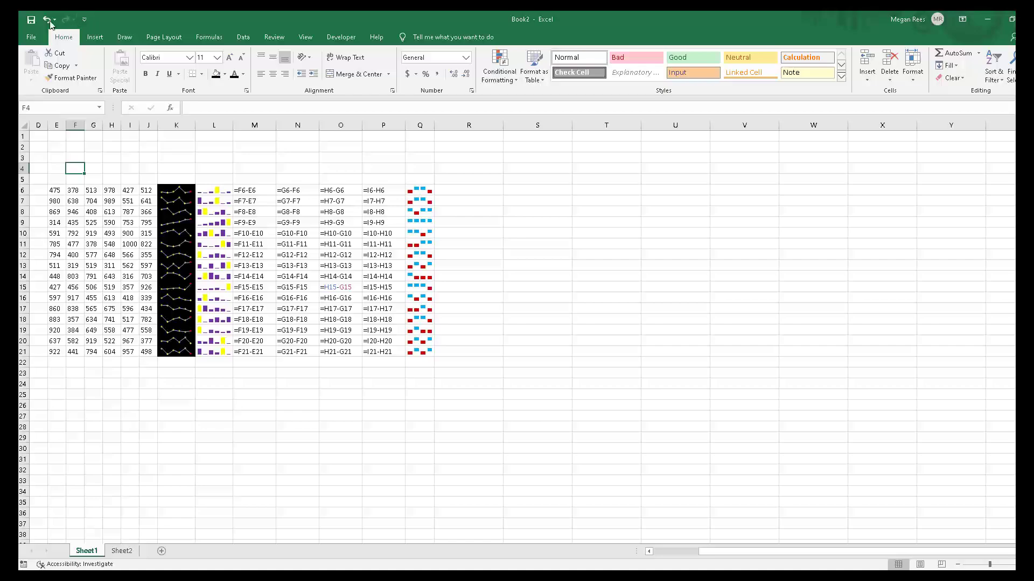
Open the Excel options for customizing the Quick Access Toolbar
left_click(31, 37)
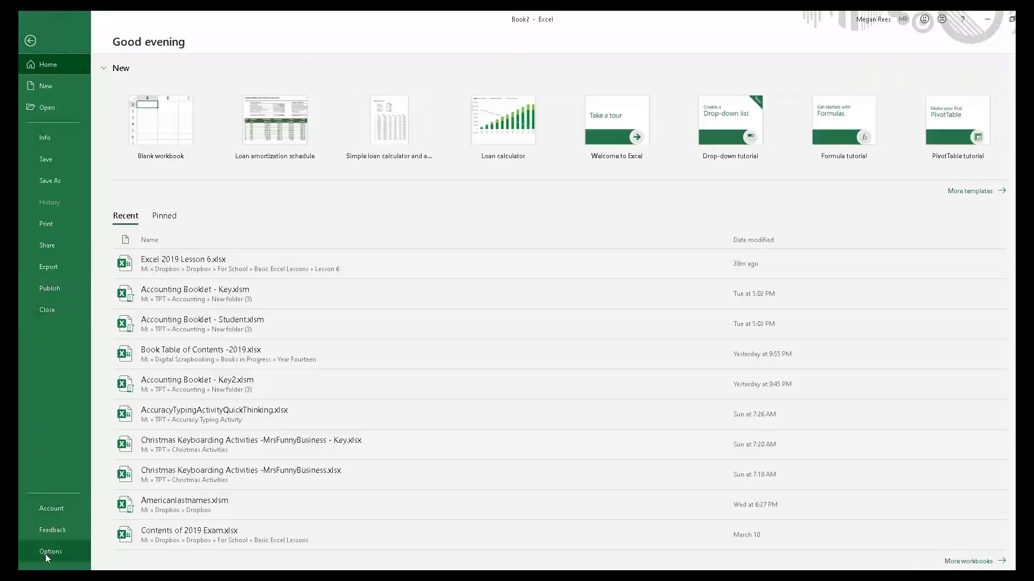
left_click(47, 552)
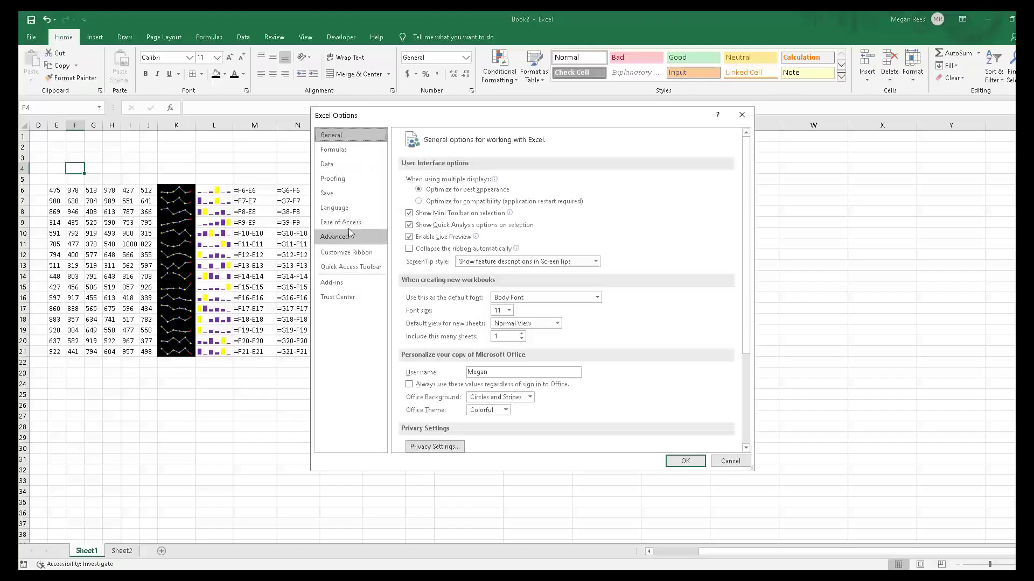
left_click(342, 256)
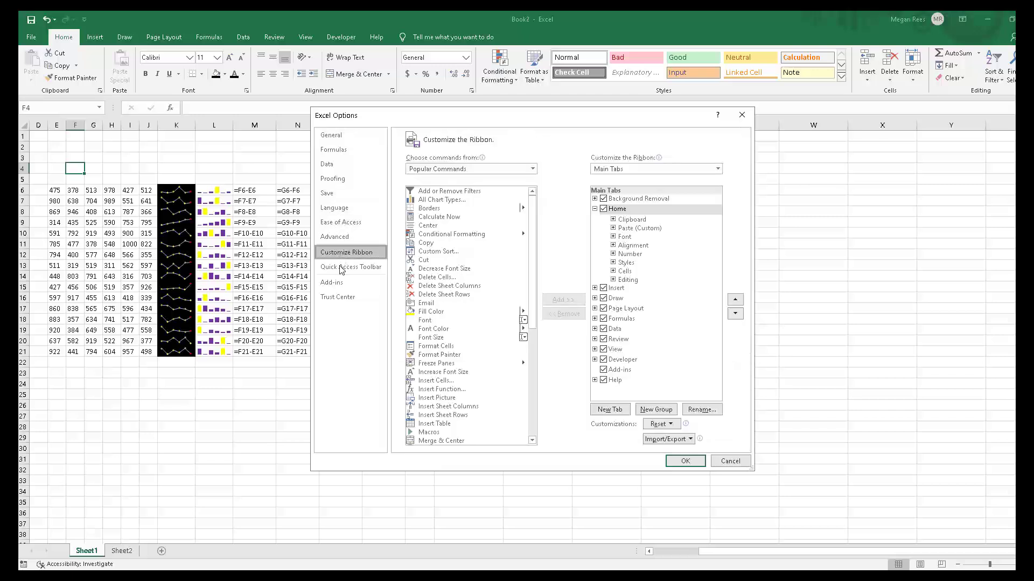
left_click(341, 268)
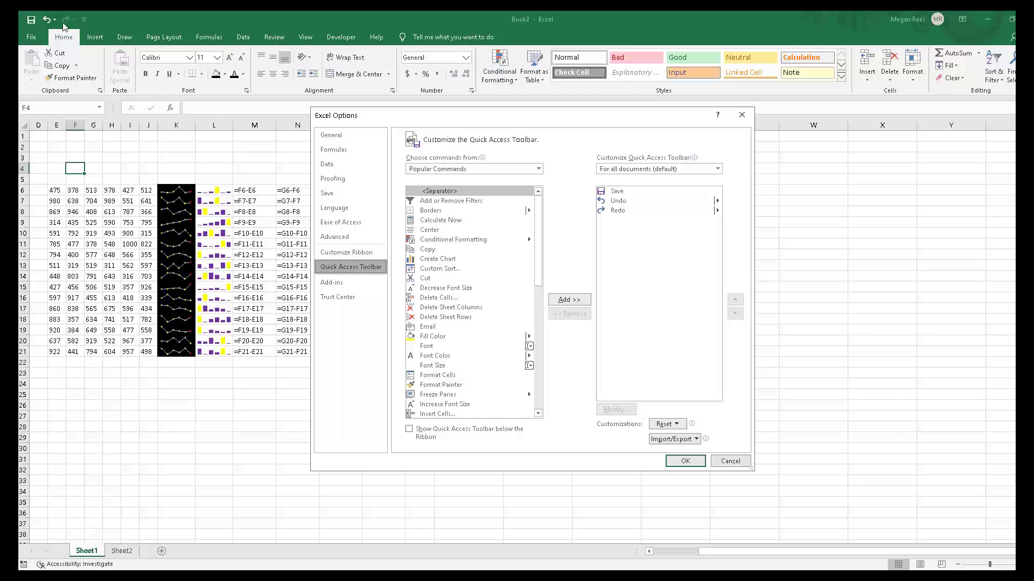
left_click_drag(542, 223, 506, 278)
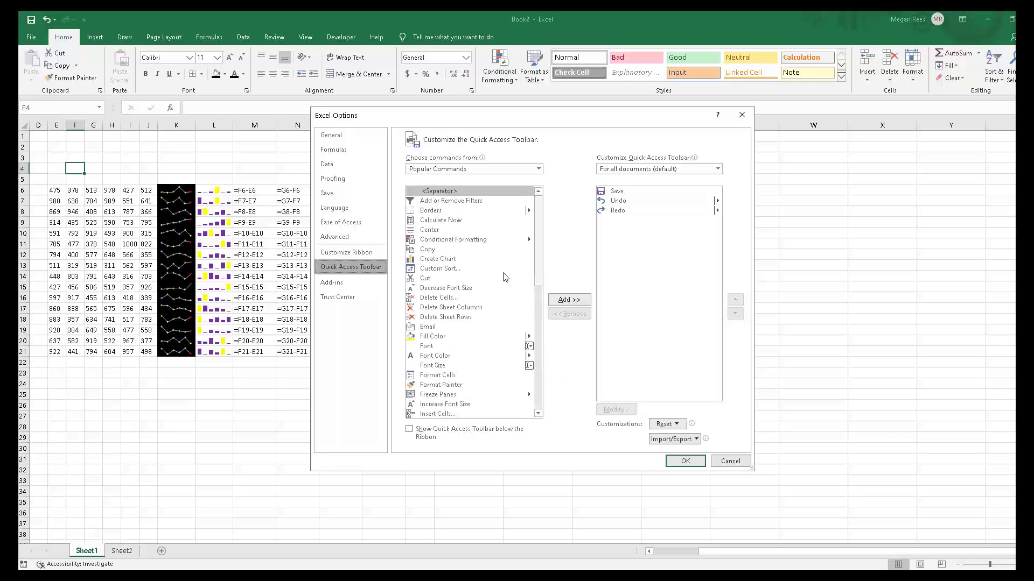
Add the Camera command from the All Commands list to the Quick Access Toolbar and apply the options
left_click(468, 171)
left_click(446, 201)
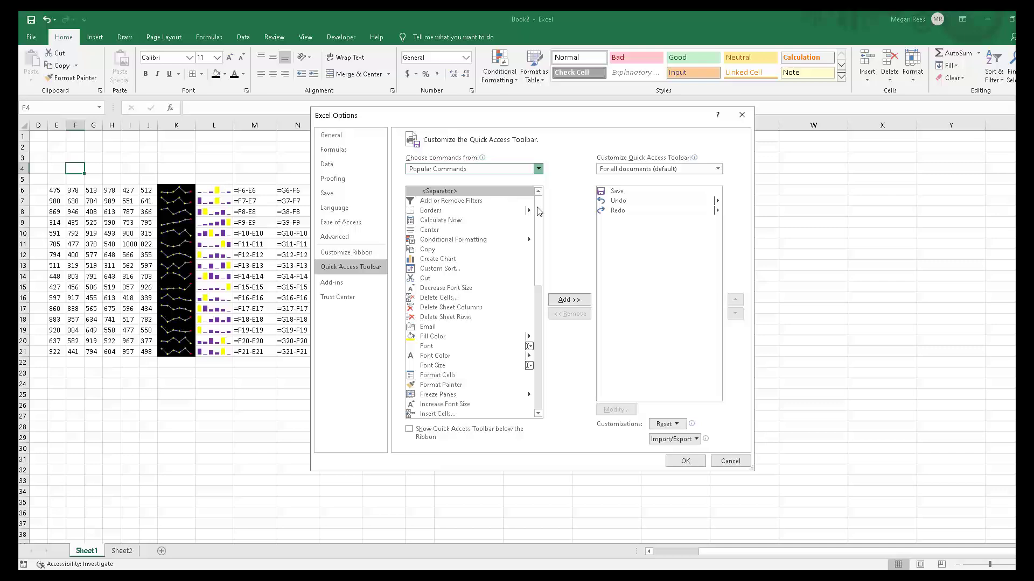
left_click_drag(537, 201, 490, 181)
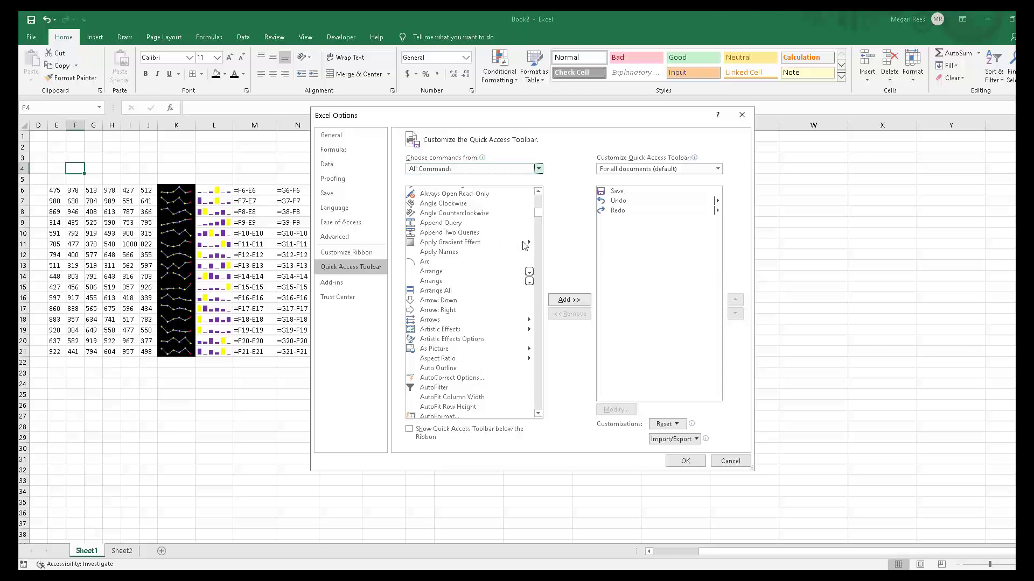
left_click_drag(538, 214, 538, 221)
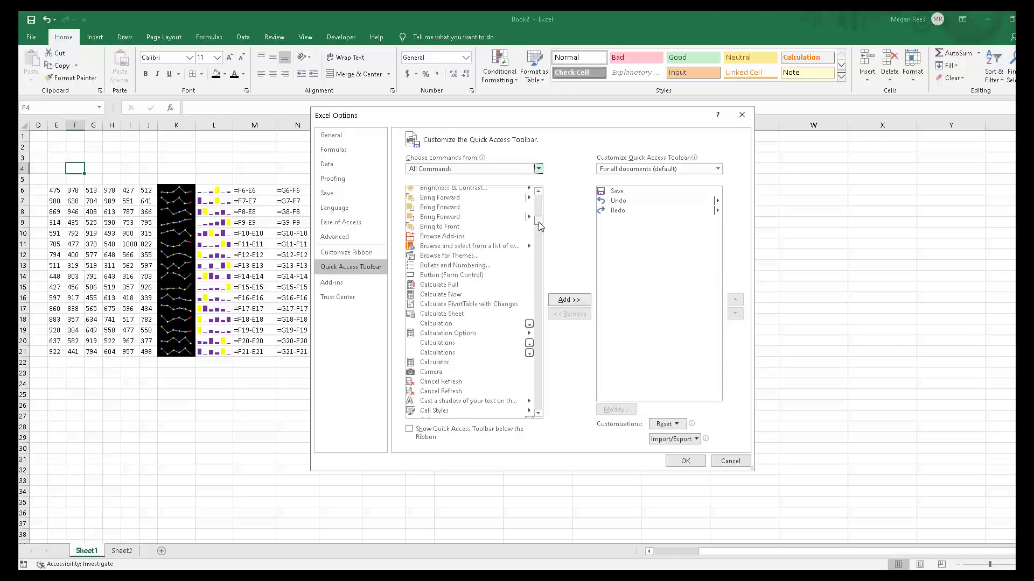
left_click(442, 373)
left_click(569, 300)
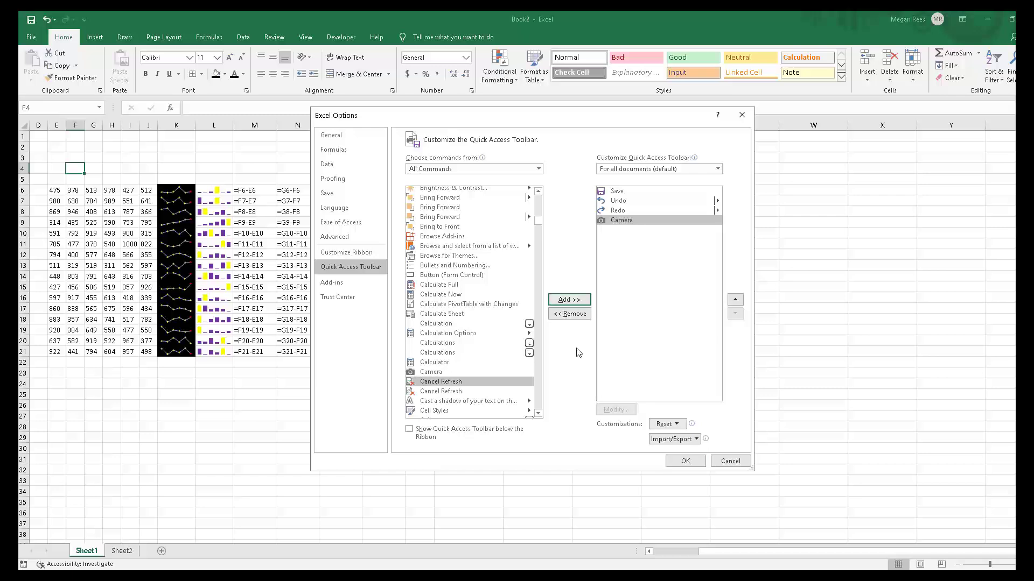
left_click(686, 461)
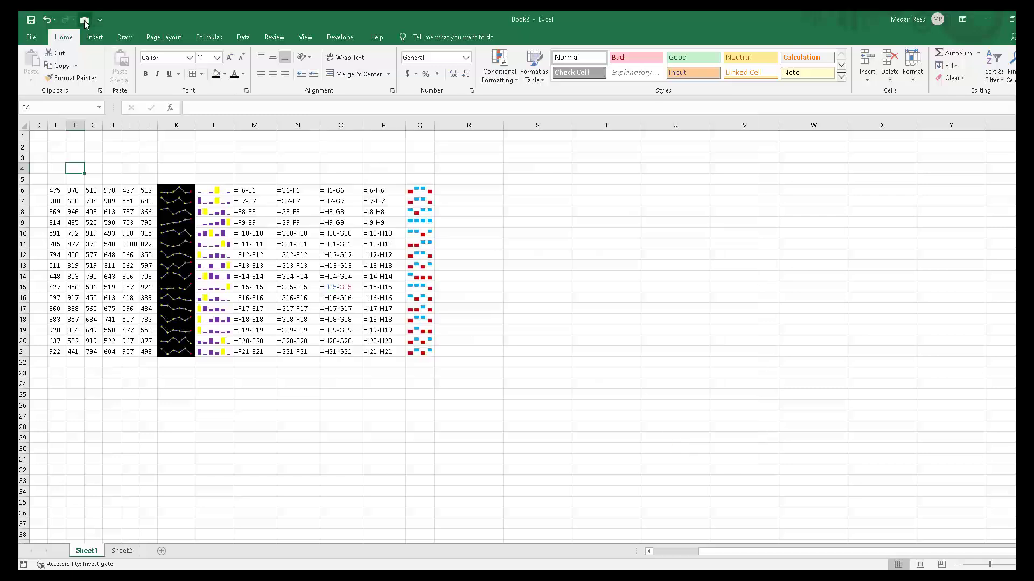
Capture the range E6:Q21 on Sheet1 with the Camera tool and place the linked picture on Sheet2
left_click(54, 190)
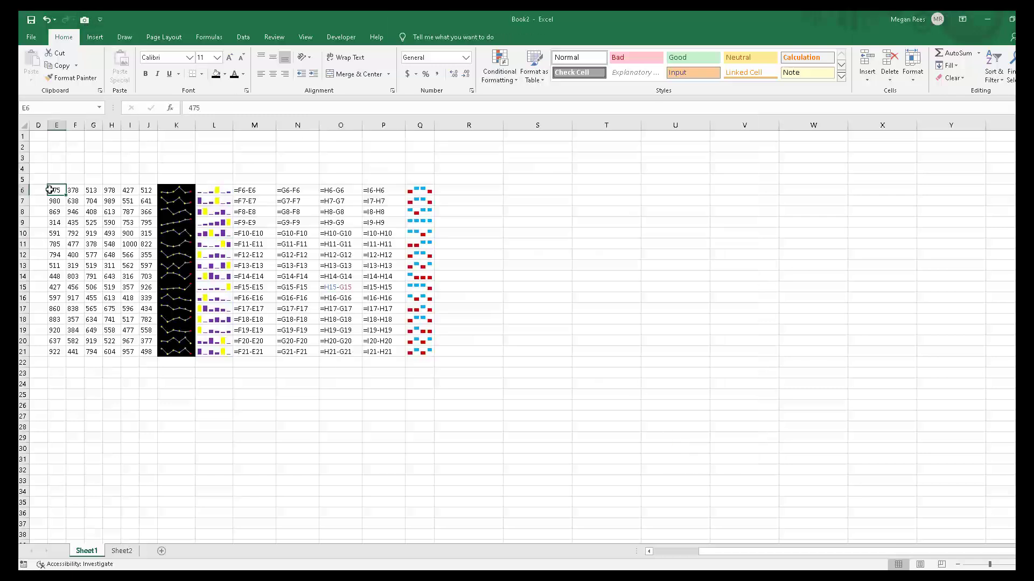
left_click_drag(53, 190, 428, 353)
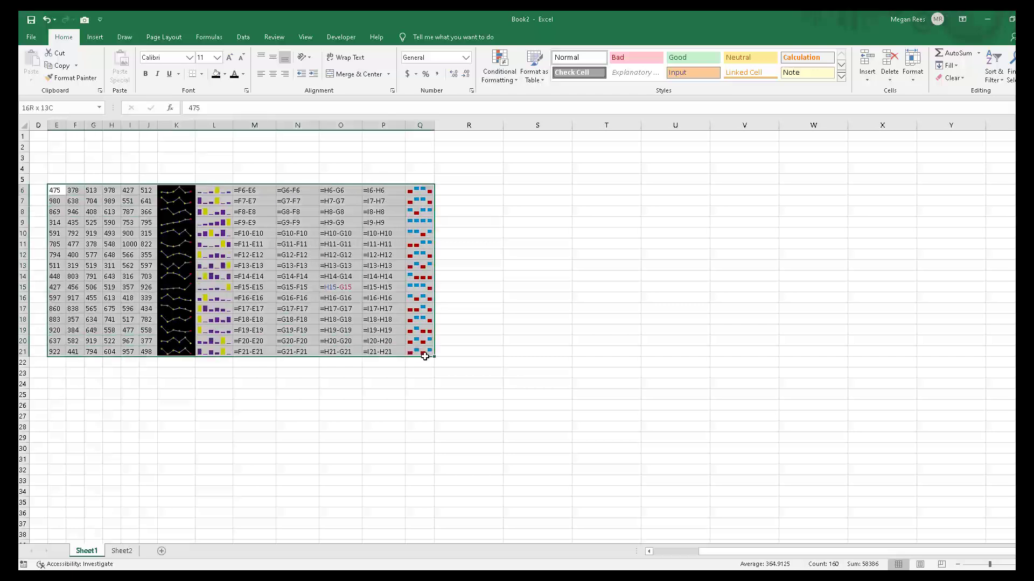
left_click(85, 19)
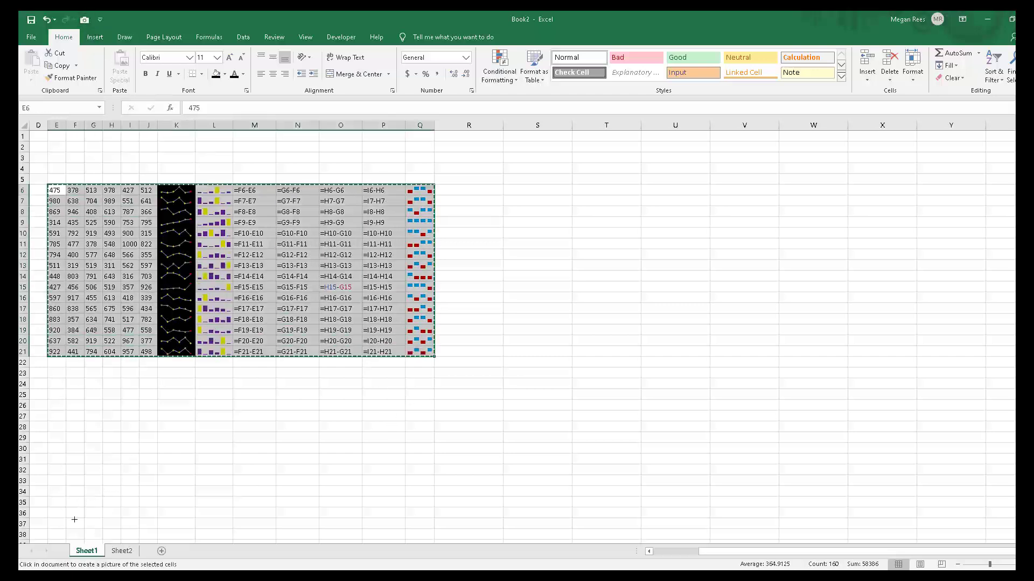
left_click(121, 552)
left_click(132, 273)
left_click_drag(335, 329, 574, 291)
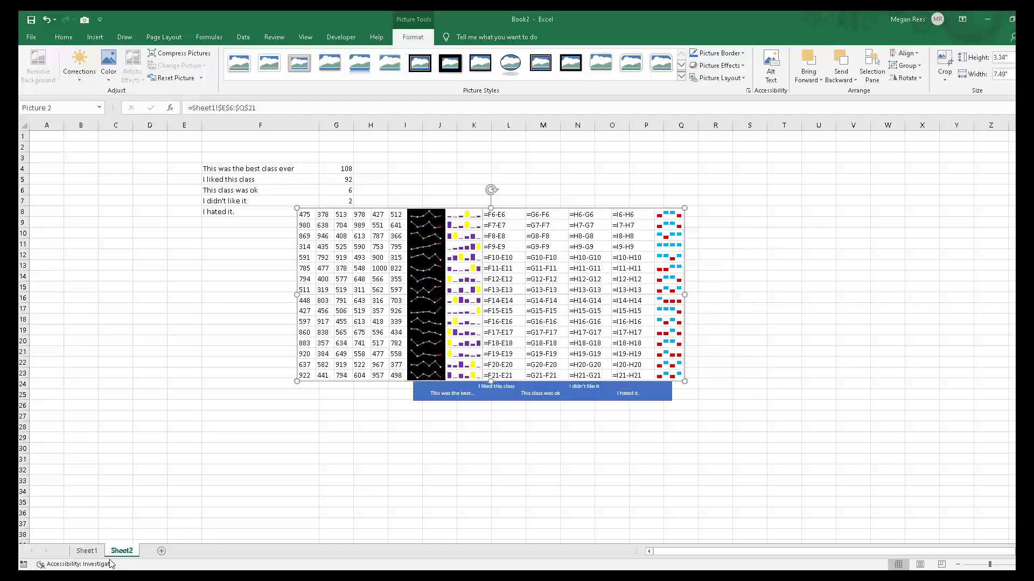
Clear the contents of H10:O14 on Sheet1 and check the linked picture on Sheet2
left_click(86, 551)
left_click_drag(112, 233, 336, 276)
key("Delete")
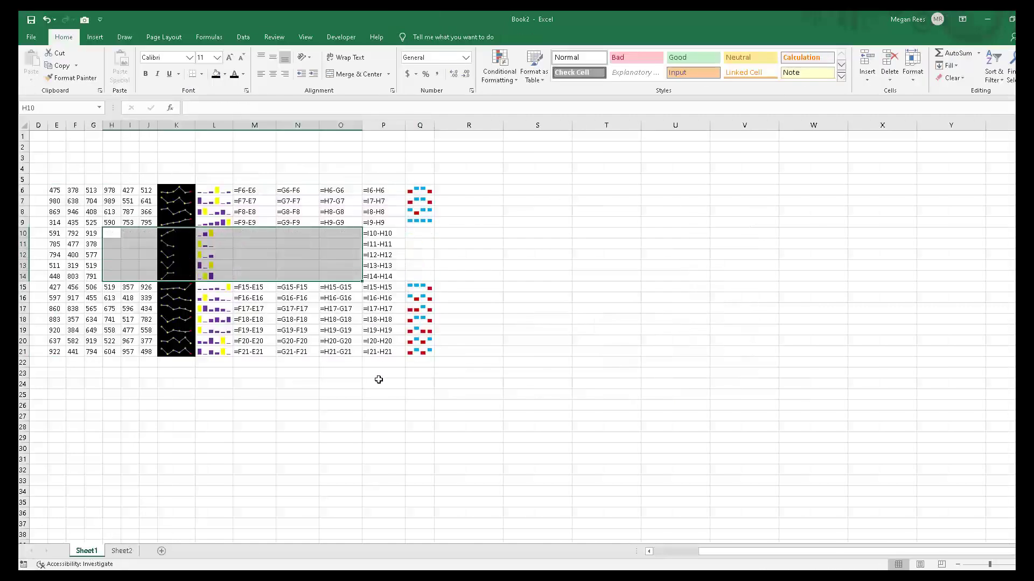
left_click(377, 377)
left_click(133, 559)
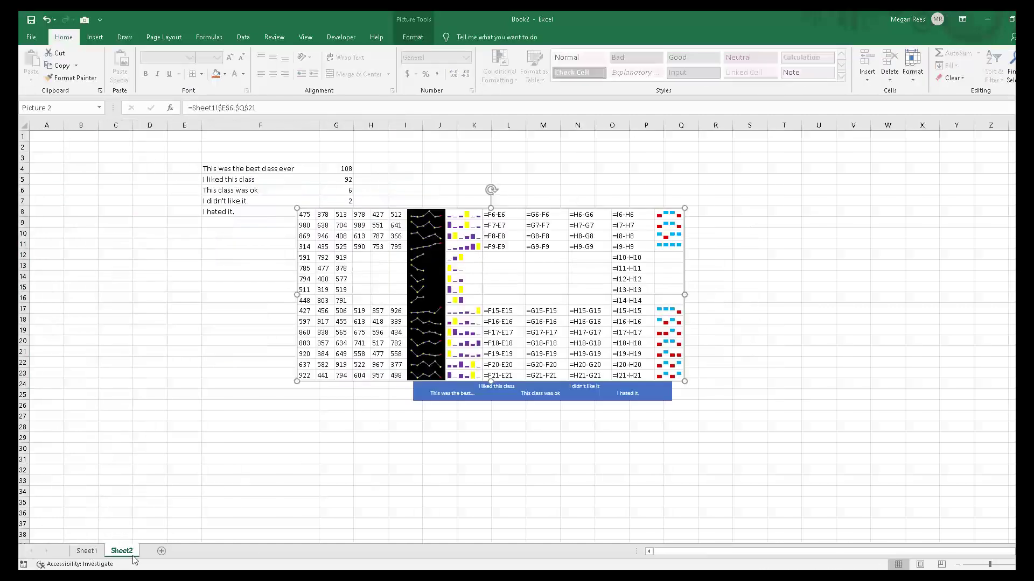
left_click(592, 527)
left_click(646, 437)
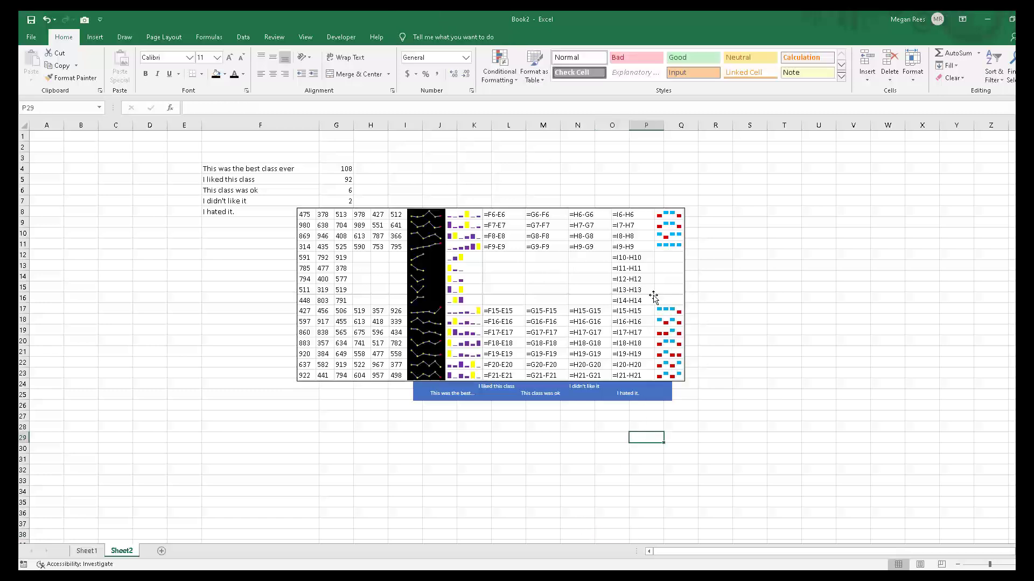
Move the linked picture across Sheet2 to columns N to Y, uncovering most of the Pareto chart
left_click_drag(450, 250, 736, 208)
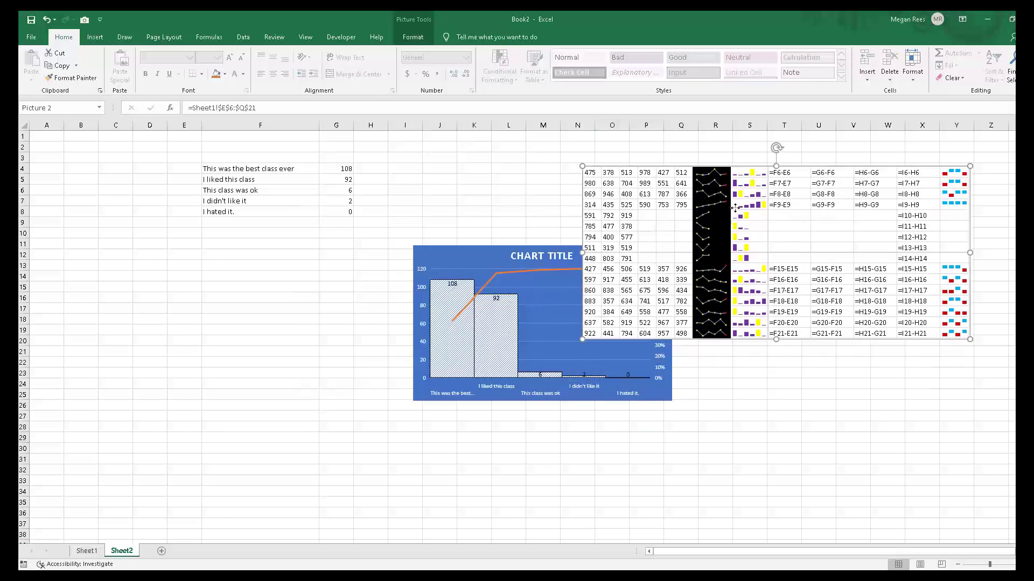
left_click(184, 255)
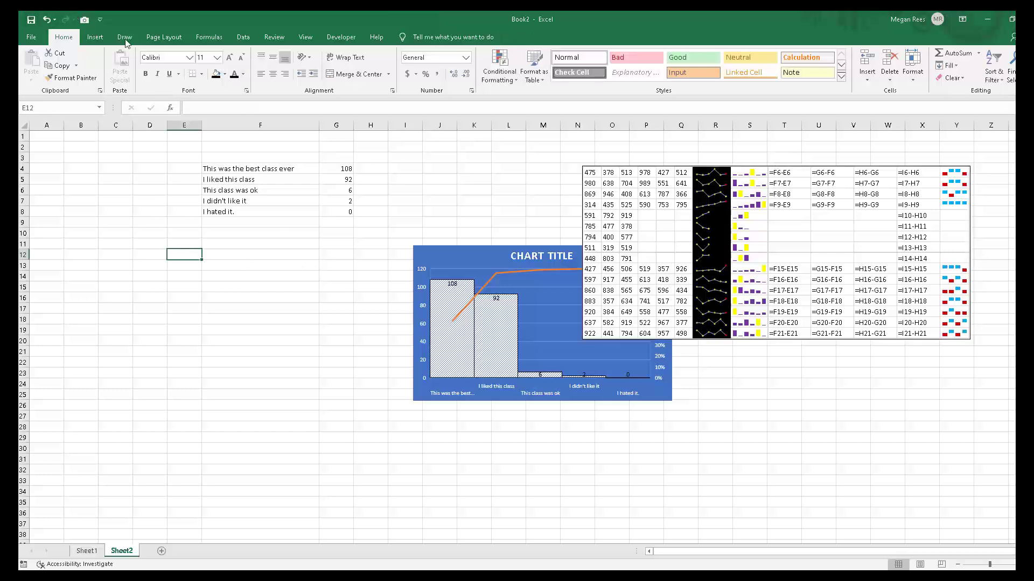
left_click(47, 20)
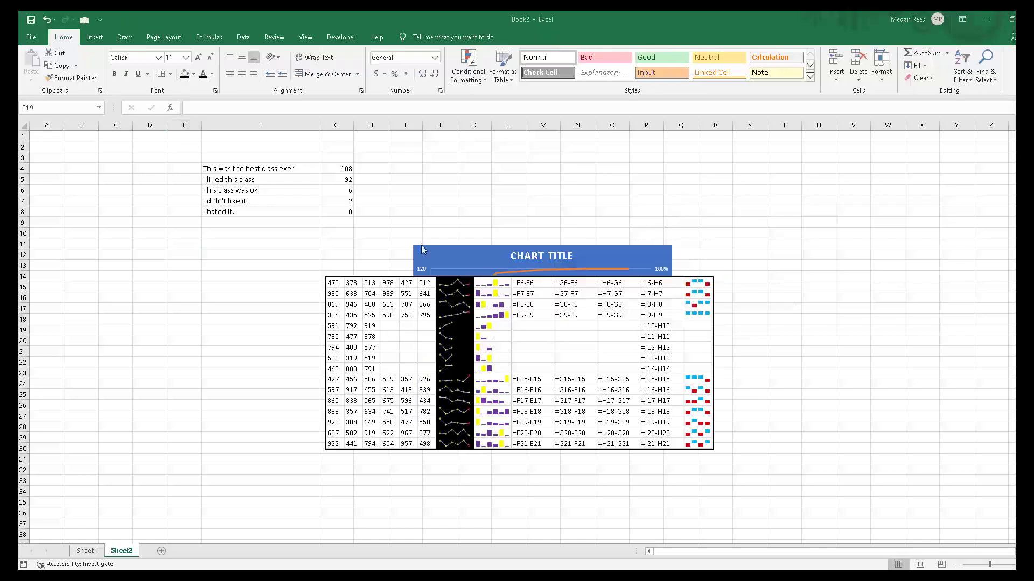
Open the Customize Ribbon options and move the Excel Options dialog clear of the ribbon
left_click(32, 37)
left_click(52, 551)
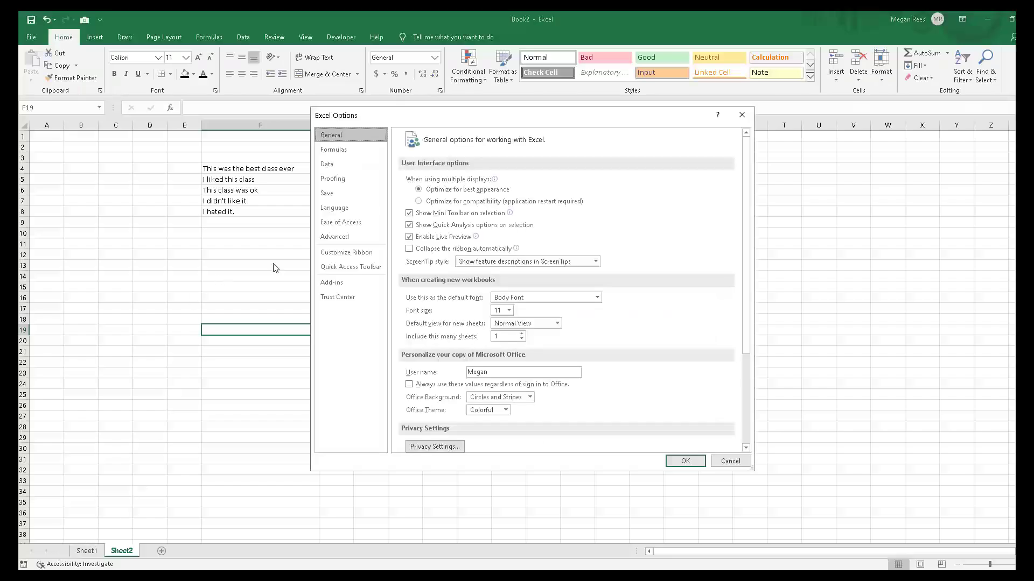
left_click(331, 268)
left_click(330, 253)
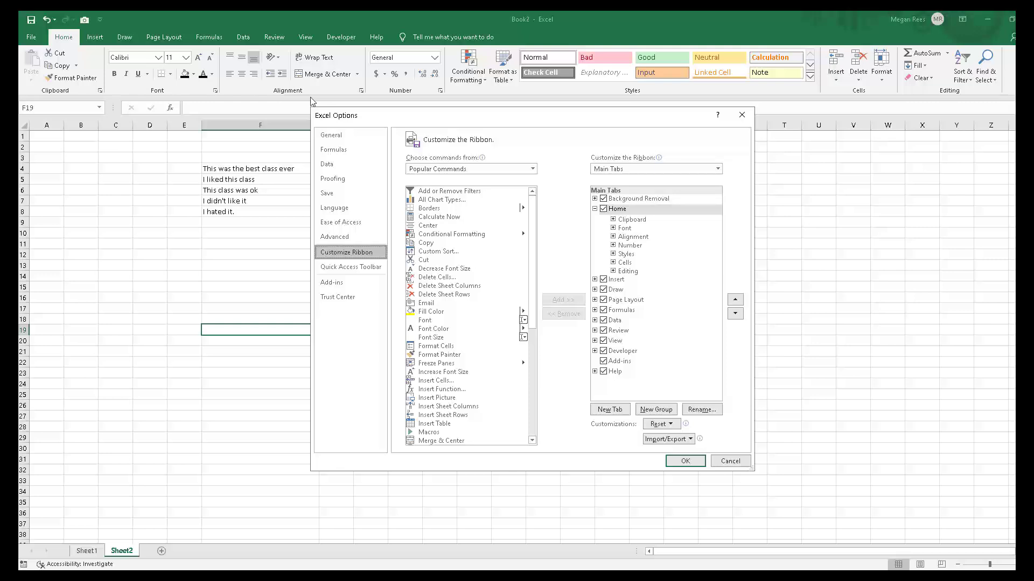
left_click_drag(437, 115, 414, 165)
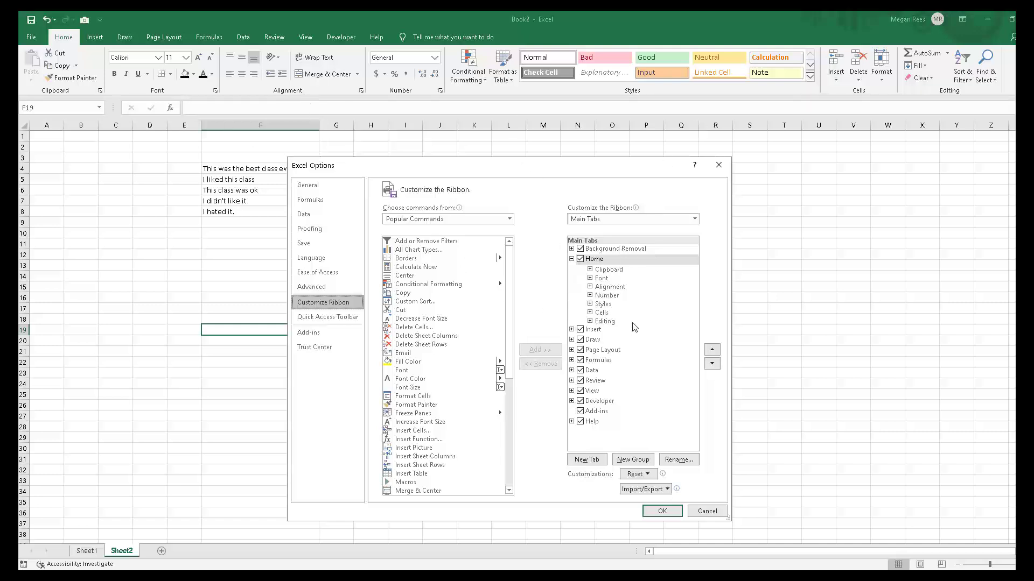
Switch the ribbon customization's available commands from Popular Commands to All Commands, selecting 3D Map
left_click(466, 285)
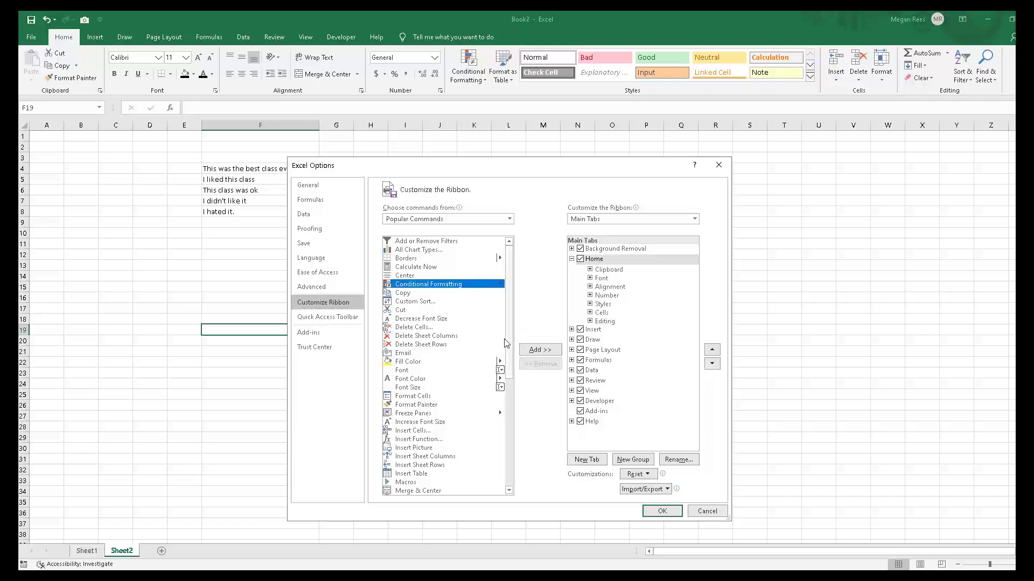
left_click(421, 465)
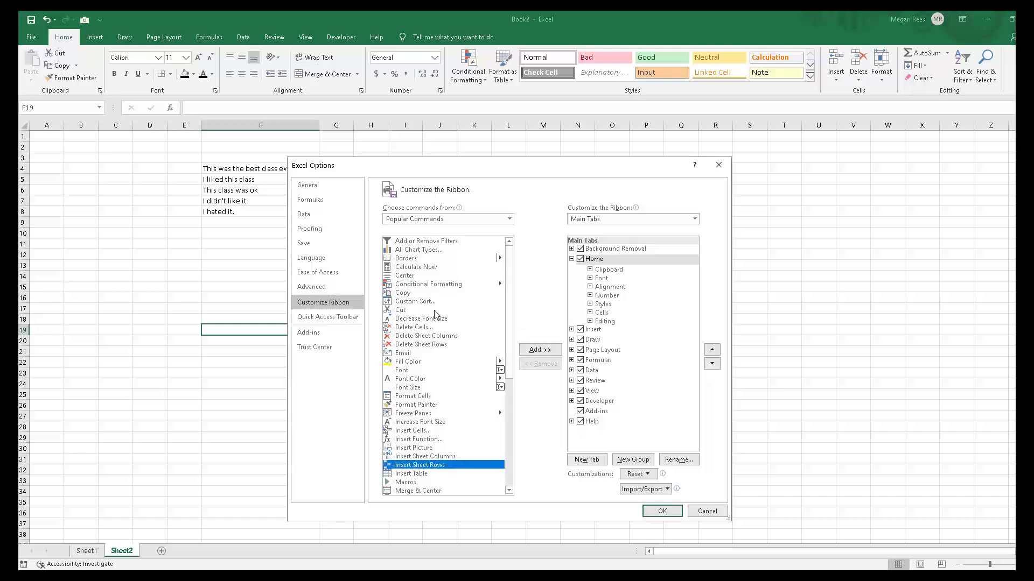
left_click(509, 218)
key("Escape")
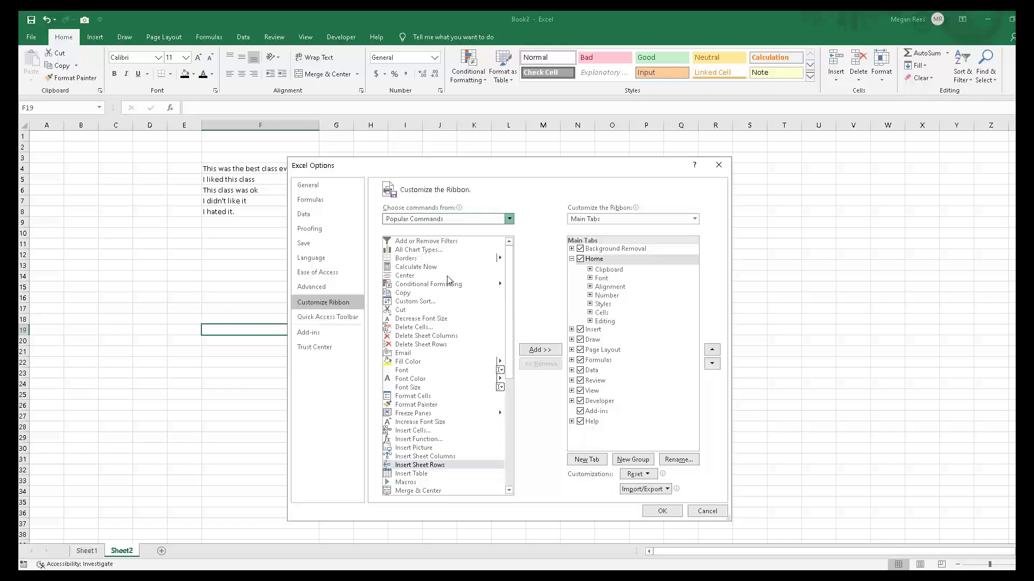
left_click(435, 327)
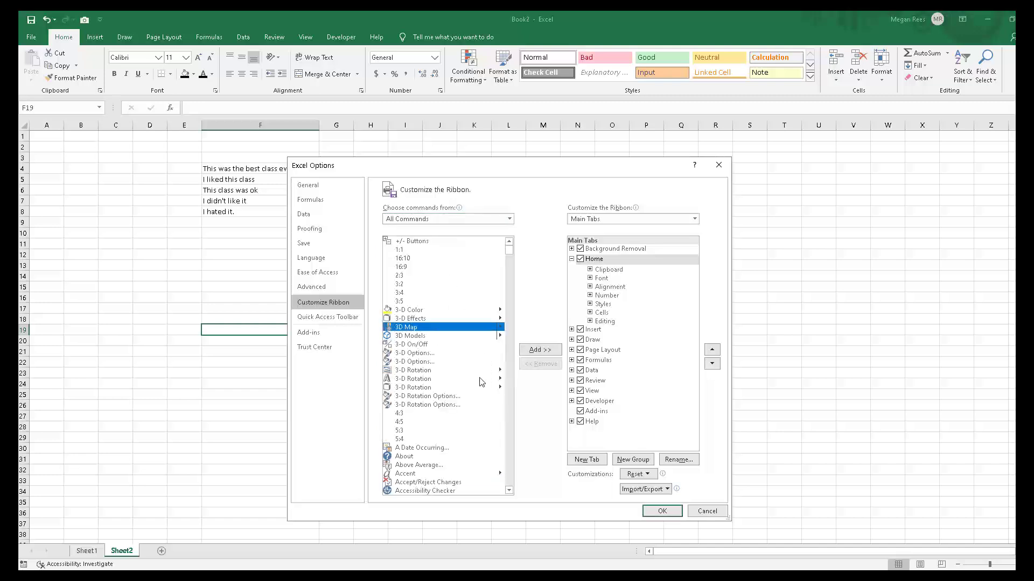
Try to add the 3-D Rotation command directly to the Home tab of the ribbon
left_click(429, 381)
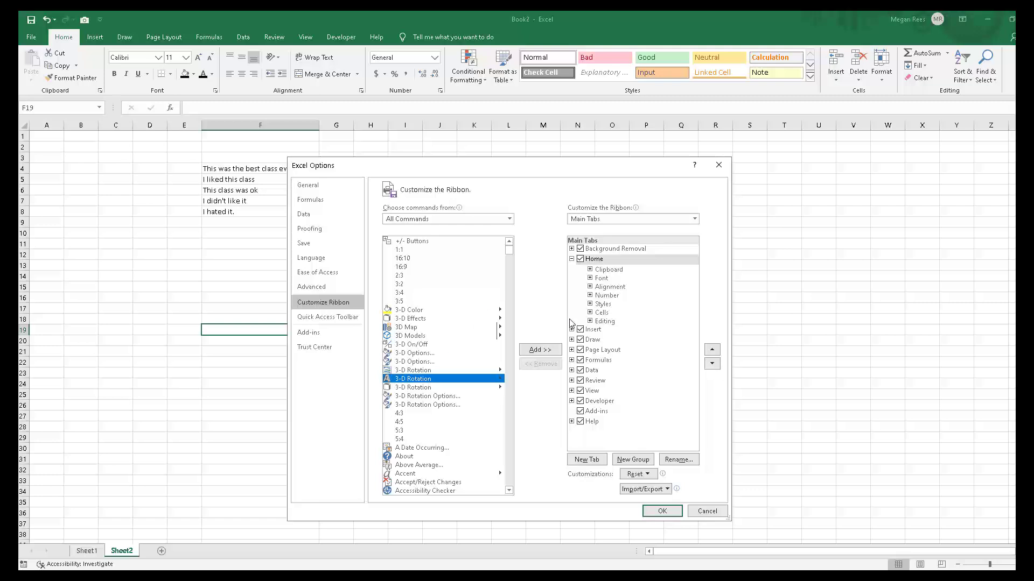
left_click(540, 349)
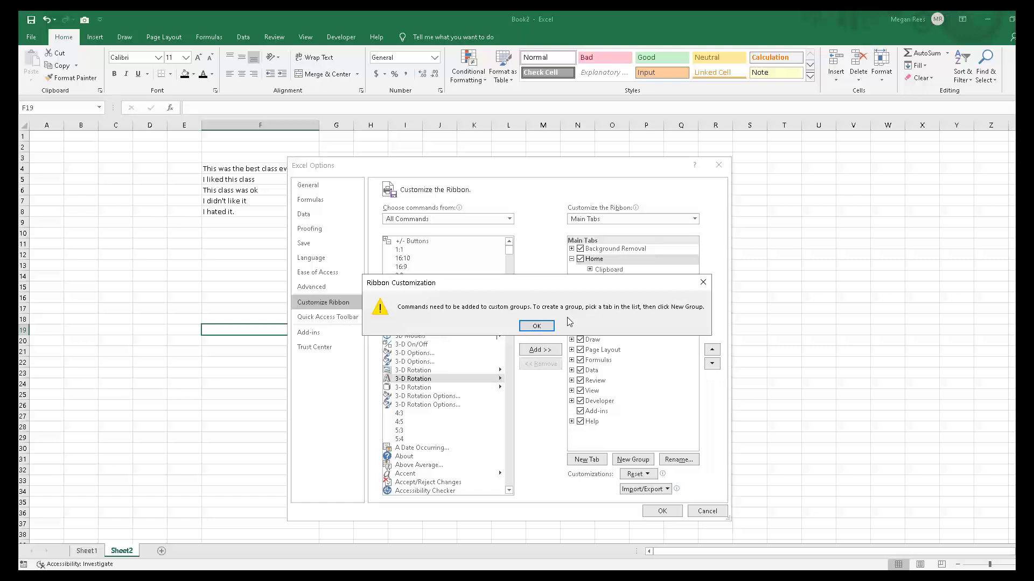
left_click(536, 325)
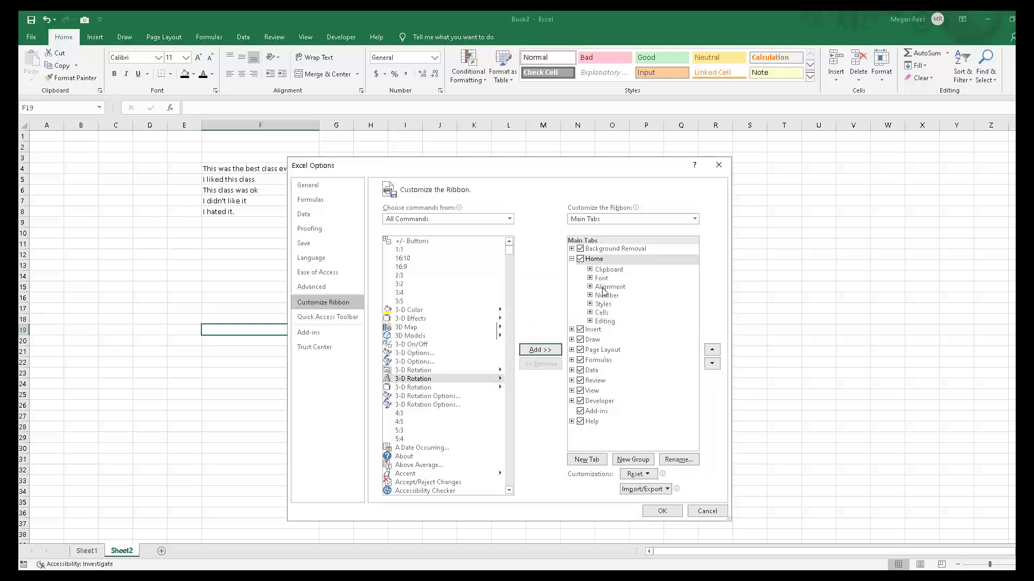
Choose the Paste Special command and try to add it to the Home tab and its built-in Clipboard group
left_click_drag(510, 256, 519, 413)
scroll(432, 342, "up", 2)
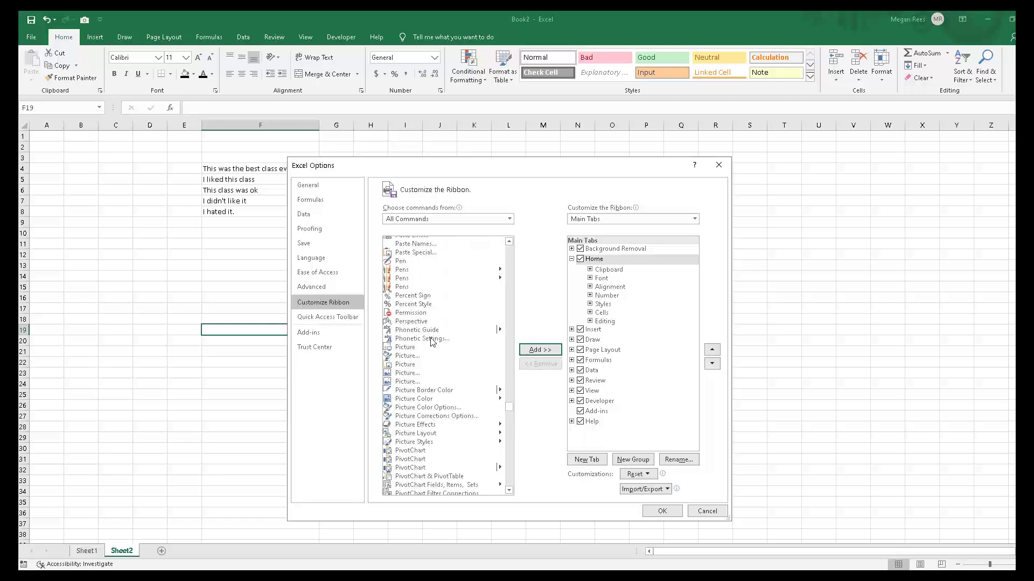
scroll(431, 342, "up", 3)
left_click(430, 331)
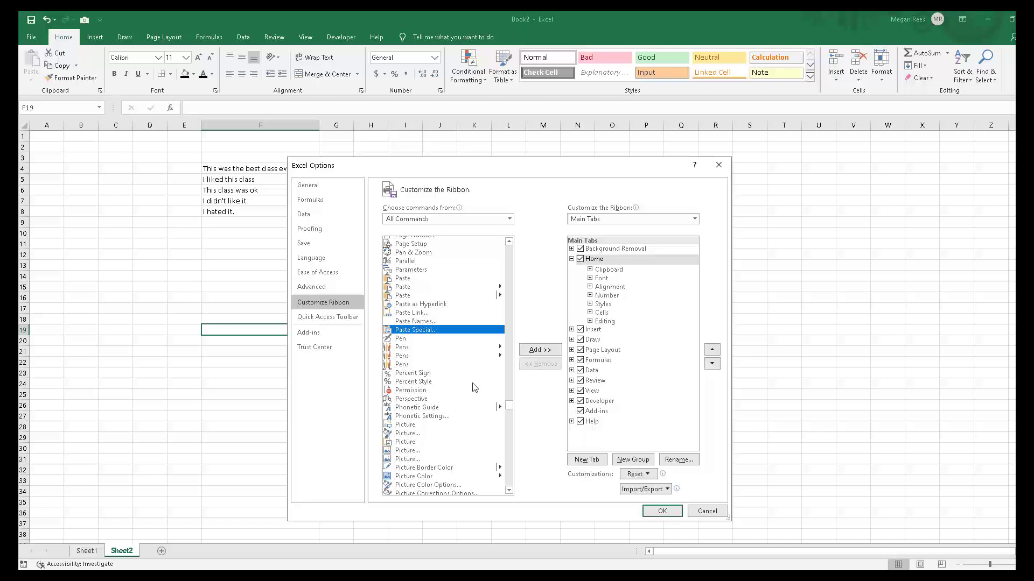
left_click(540, 350)
left_click(536, 327)
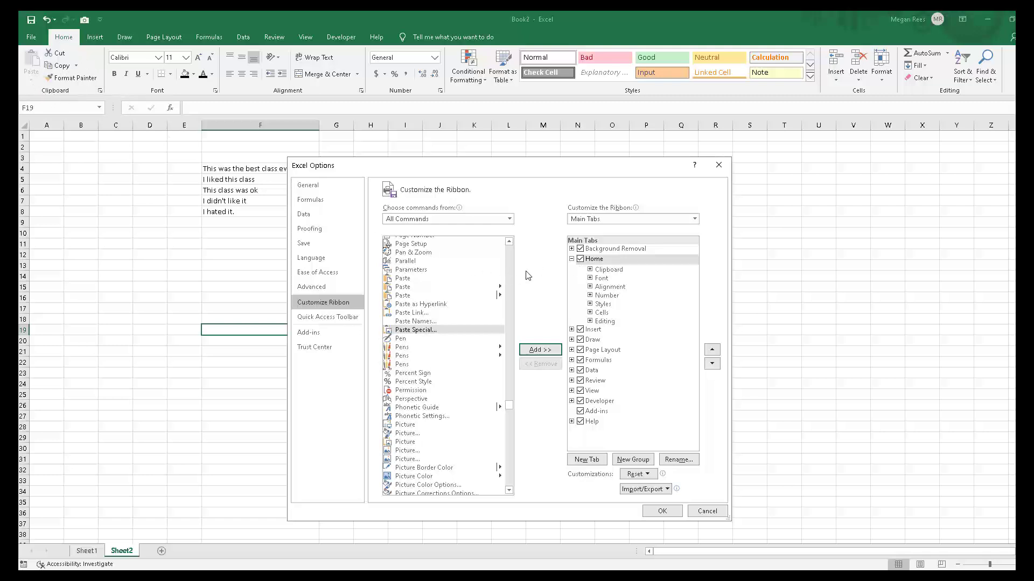
left_click(608, 271)
left_click(541, 349)
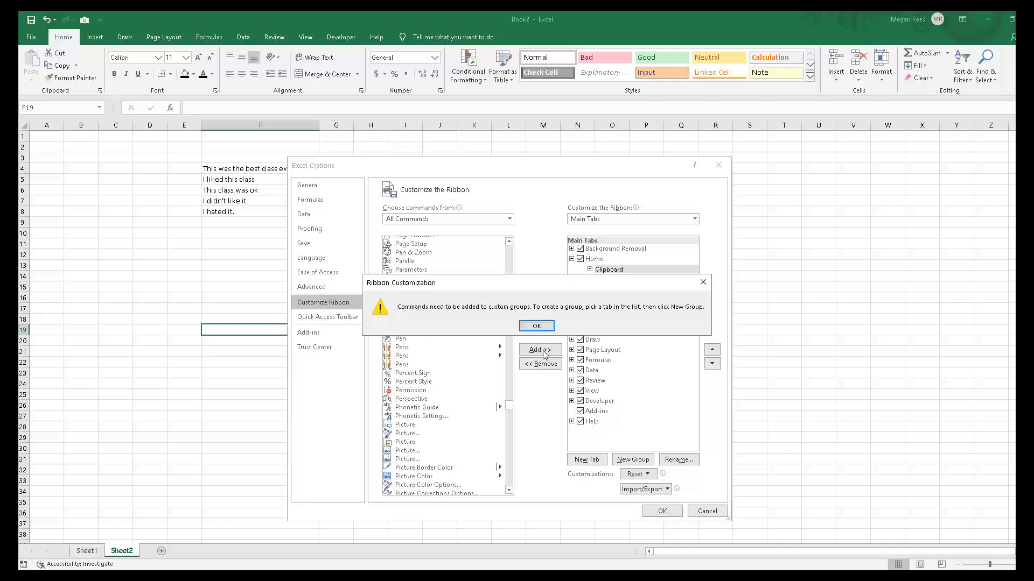
left_click(536, 327)
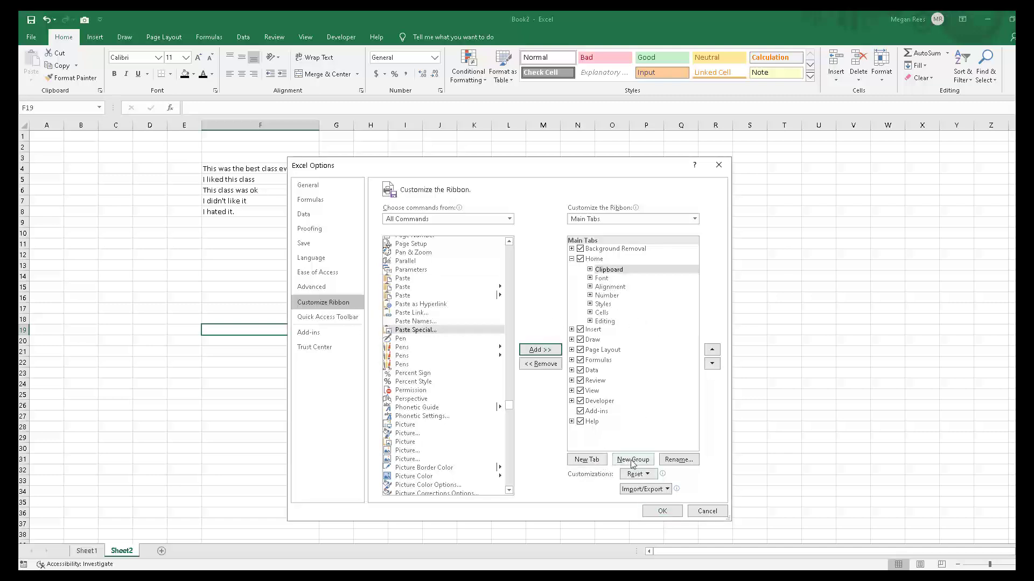
Create a custom tab, move its new group to just below Clipboard in the Home tab, and add Paste Special to that group
left_click(592, 461)
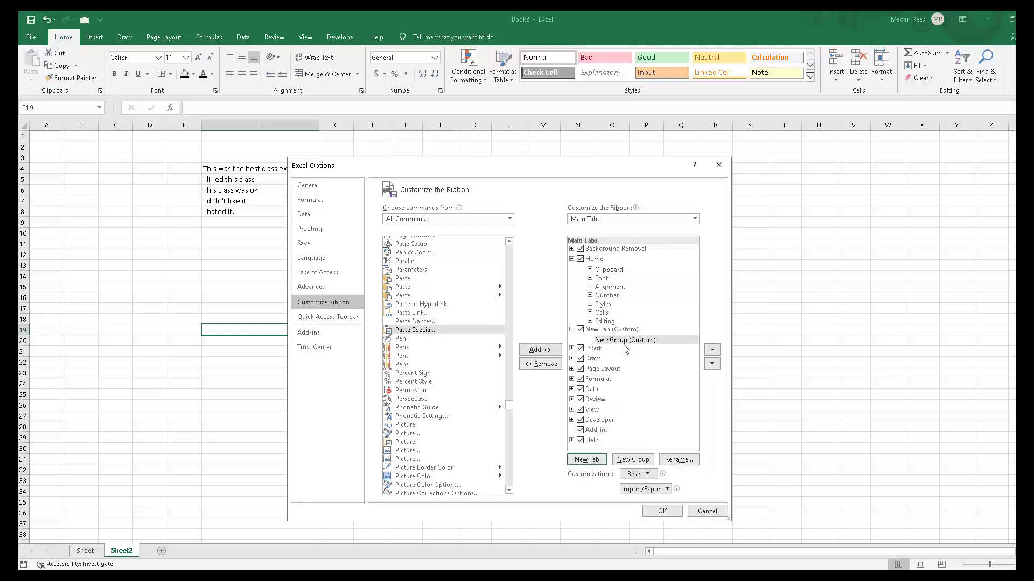
left_click_drag(623, 344, 617, 280)
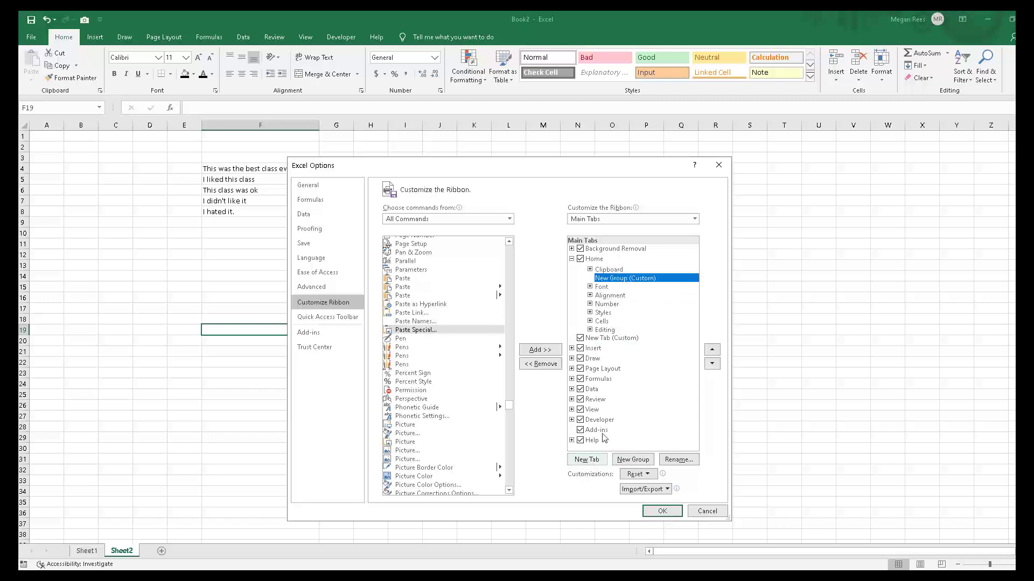
left_click(533, 350)
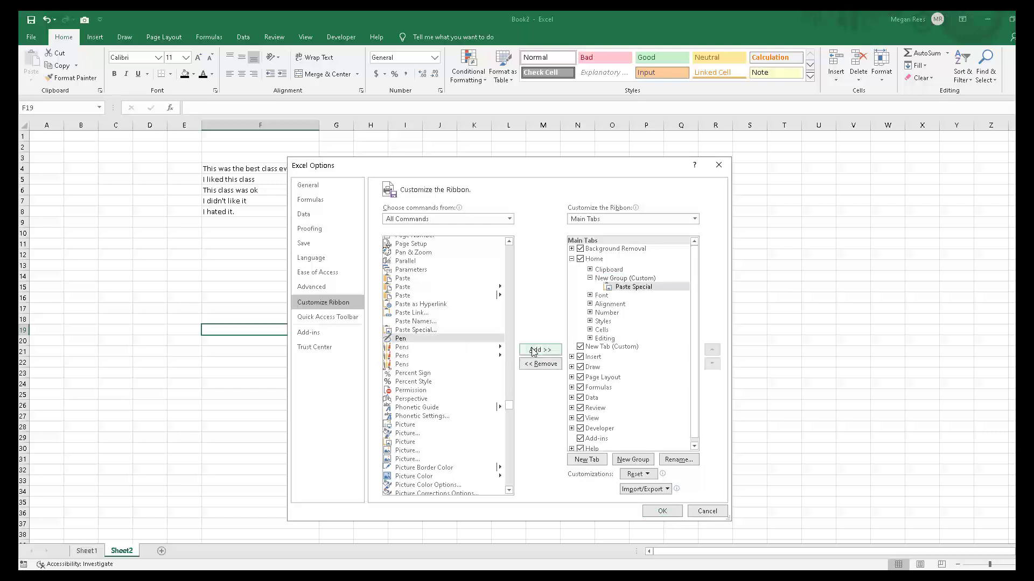
Rename the custom group in the Home tab to "Pasting Crap" and apply the ribbon customization
left_click(614, 278)
left_click(667, 462)
type("Pasting Crap")
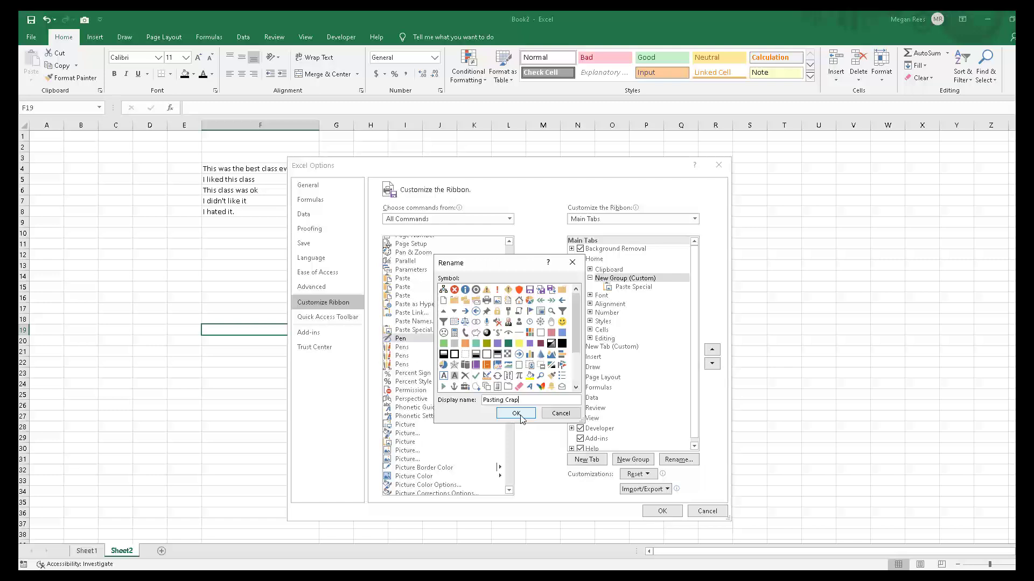
left_click(522, 418)
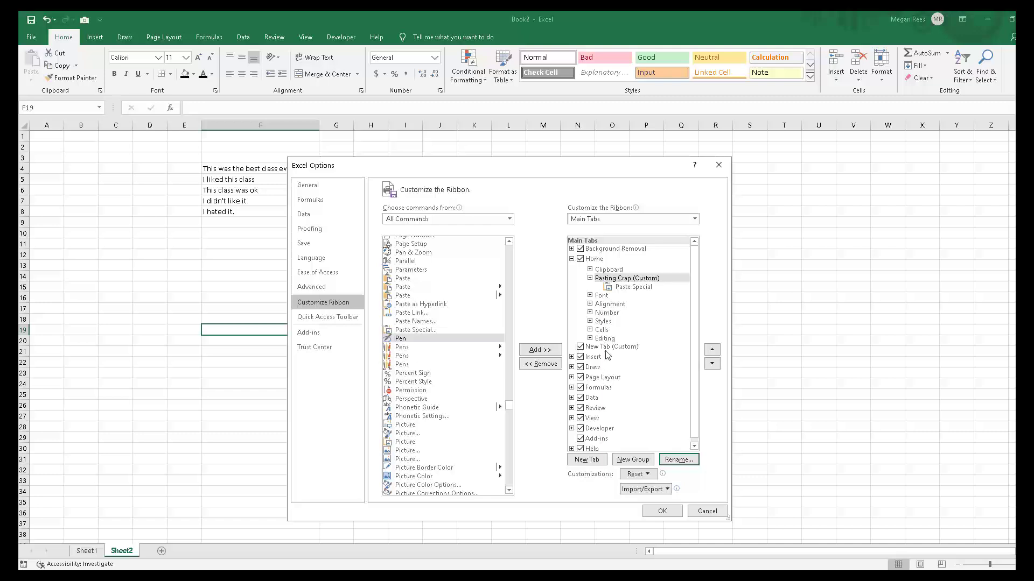
left_click(662, 511)
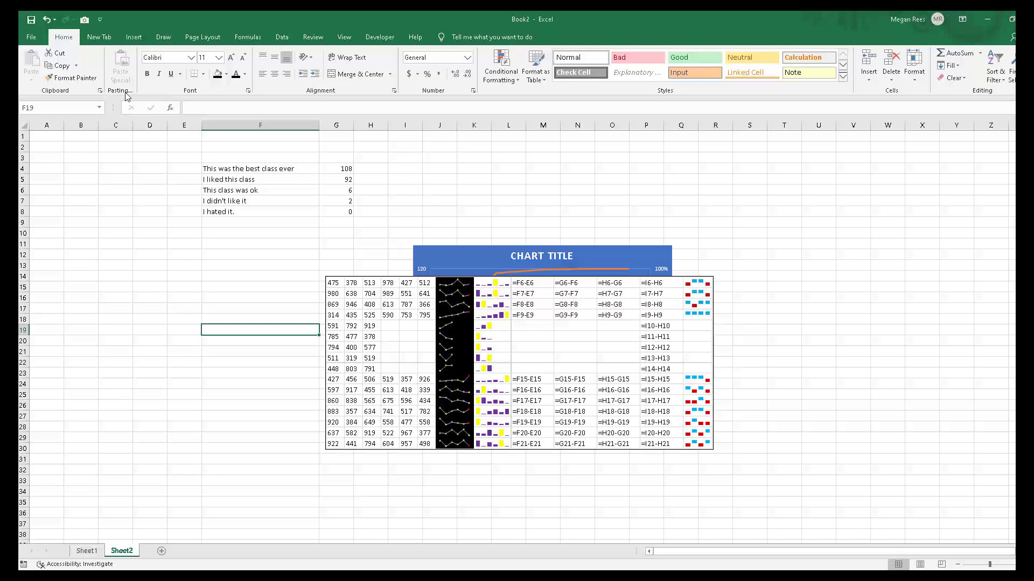
Switch from Sheet2 to Sheet1
left_click_drag(335, 290, 220, 331)
left_click_drag(226, 180, 262, 352)
left_click(317, 236)
left_click(96, 551)
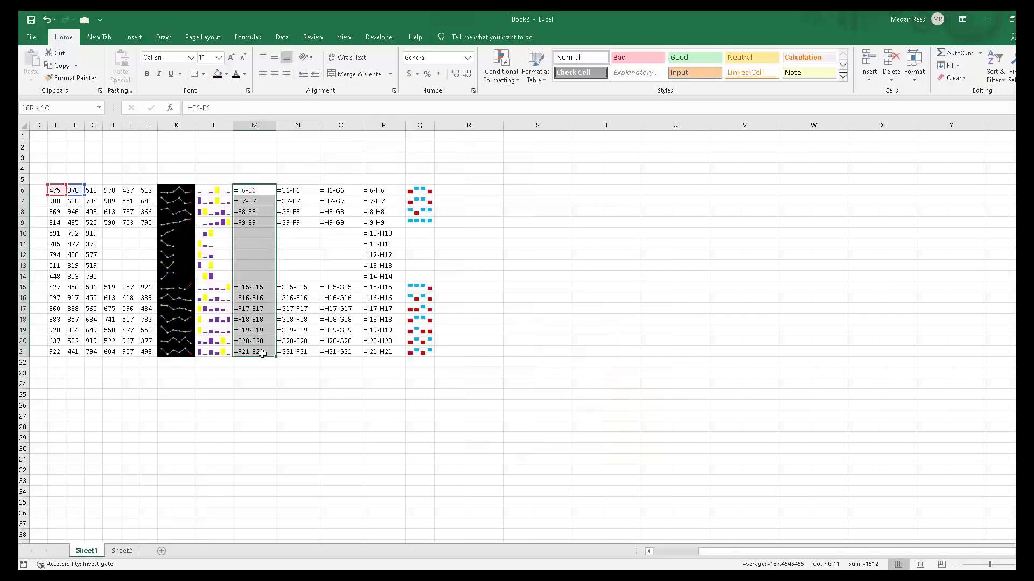
Examine the difference formulas in column M and the source numbers in rows 15 to 21 on Sheet1
left_click(243, 253)
left_click_drag(253, 202, 262, 353)
left_click(250, 318)
key("ctrl+Up")
key("ctrl+shift+Down")
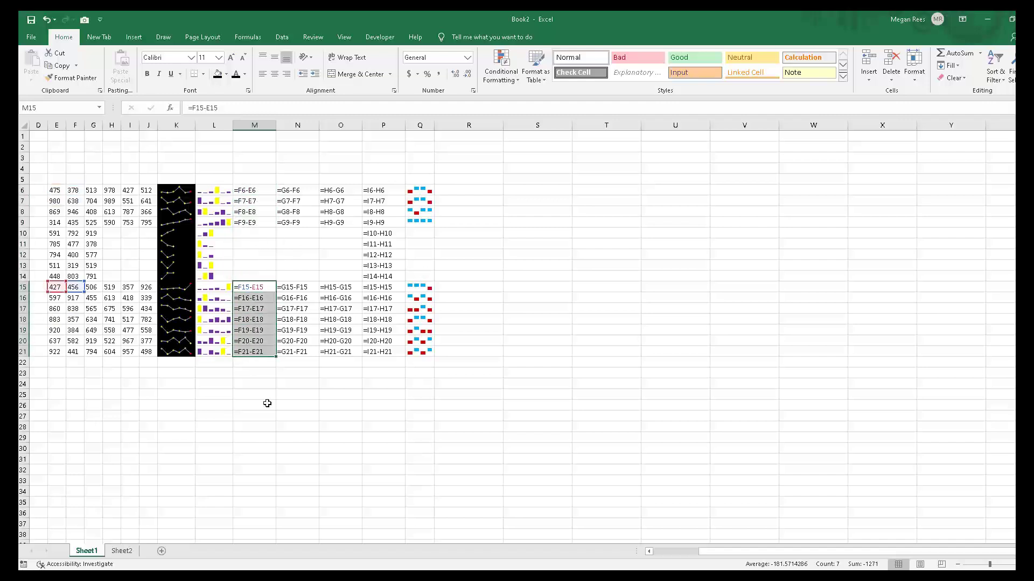
left_click(267, 403)
left_click_drag(55, 287, 153, 351)
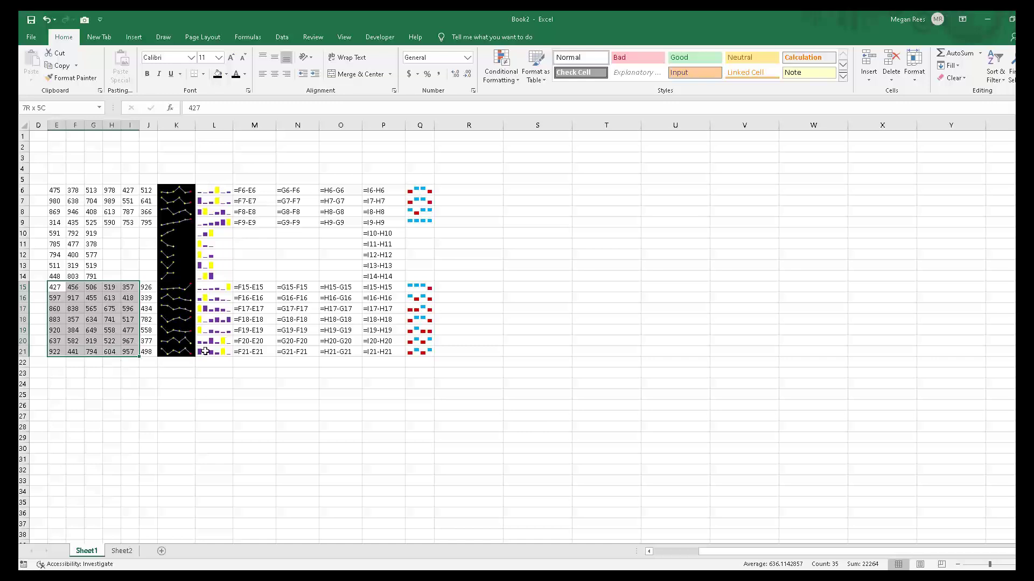
left_click(293, 361)
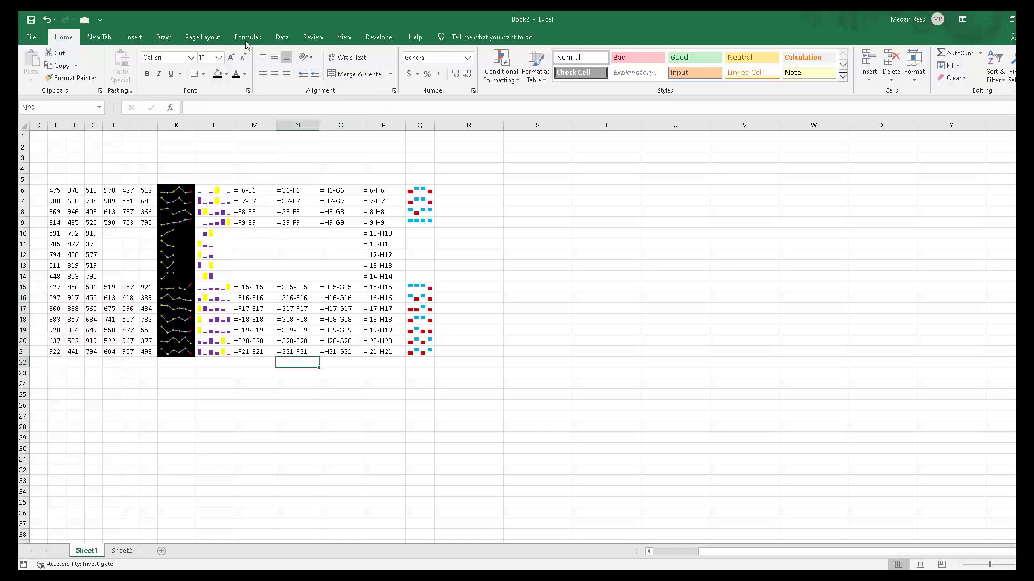
Turn off Show Formulas on Sheet1 so the cells display their results
left_click(344, 36)
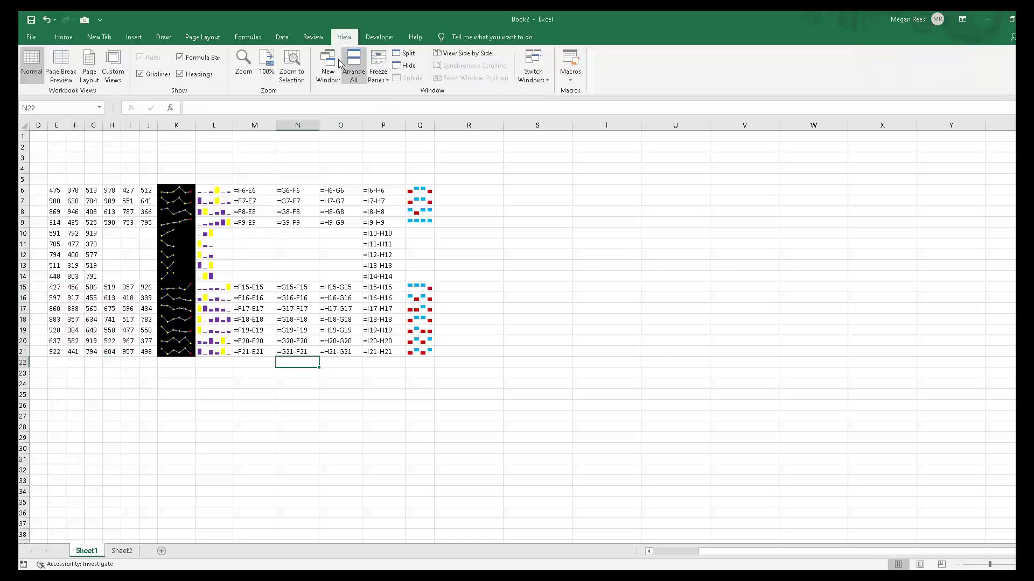
left_click(247, 37)
left_click(521, 53)
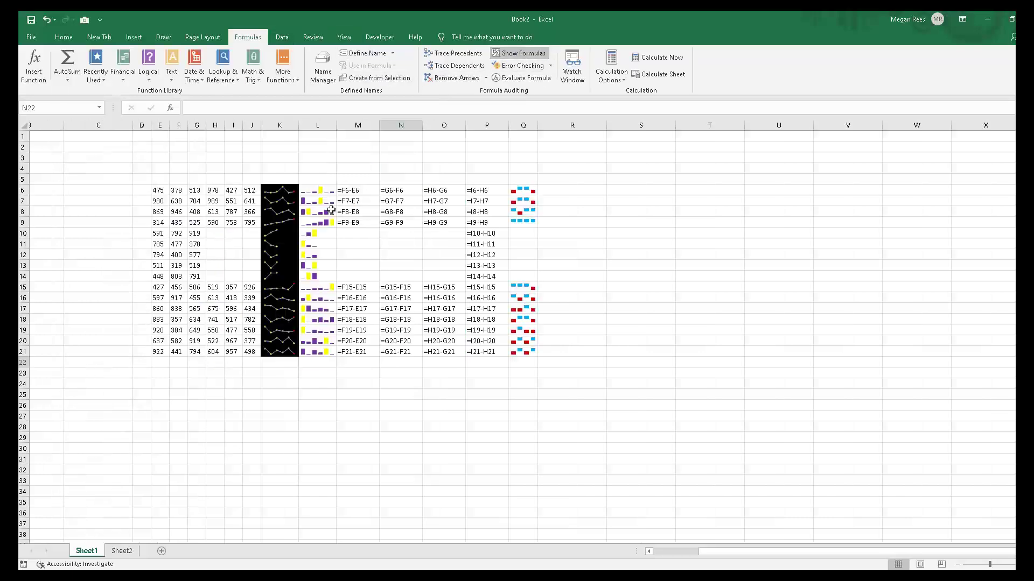
Copy the calculated differences in M6:P21 on Sheet1
left_click_drag(141, 191, 201, 352)
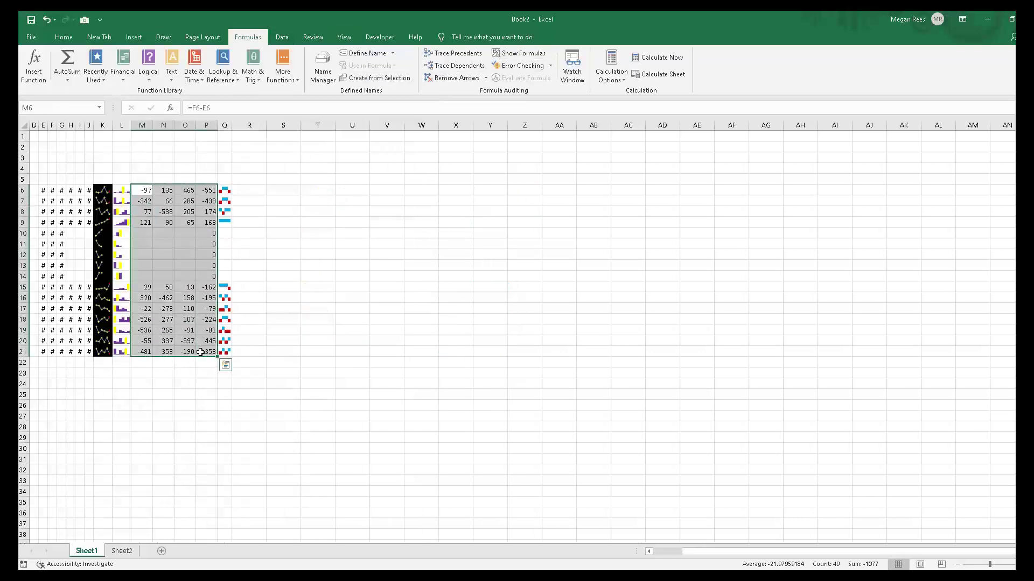
key("ctrl+c")
key("ctrl+space")
left_click(250, 240)
left_click_drag(141, 190, 207, 352)
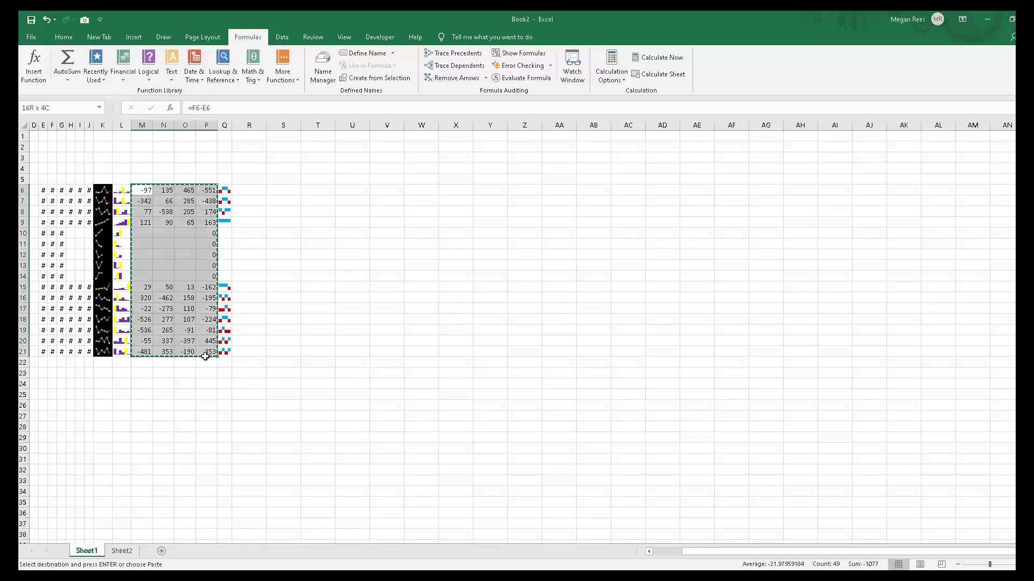
left_click(490, 233)
Use Paste Special to paste the copied differences as values only, starting at cell W6
left_click(421, 190)
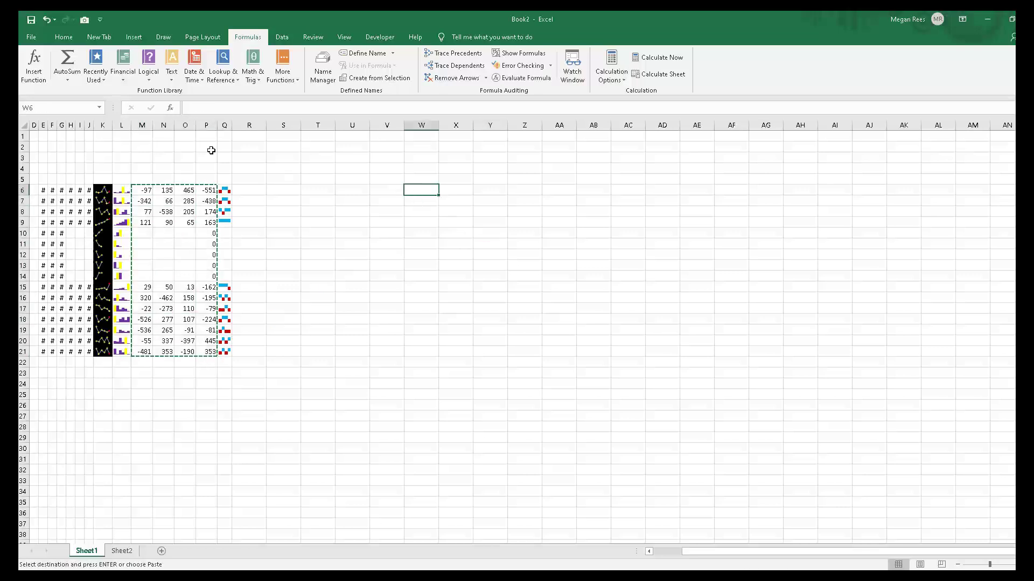
left_click(64, 37)
left_click(114, 74)
left_click(361, 95)
left_click(364, 105)
left_click(364, 115)
left_click(364, 94)
left_click(363, 85)
left_click(354, 95)
left_click(476, 206)
Compare the contents of the pasted cells in W6:Z21 with the original formulas in M6:P21
left_click(425, 201)
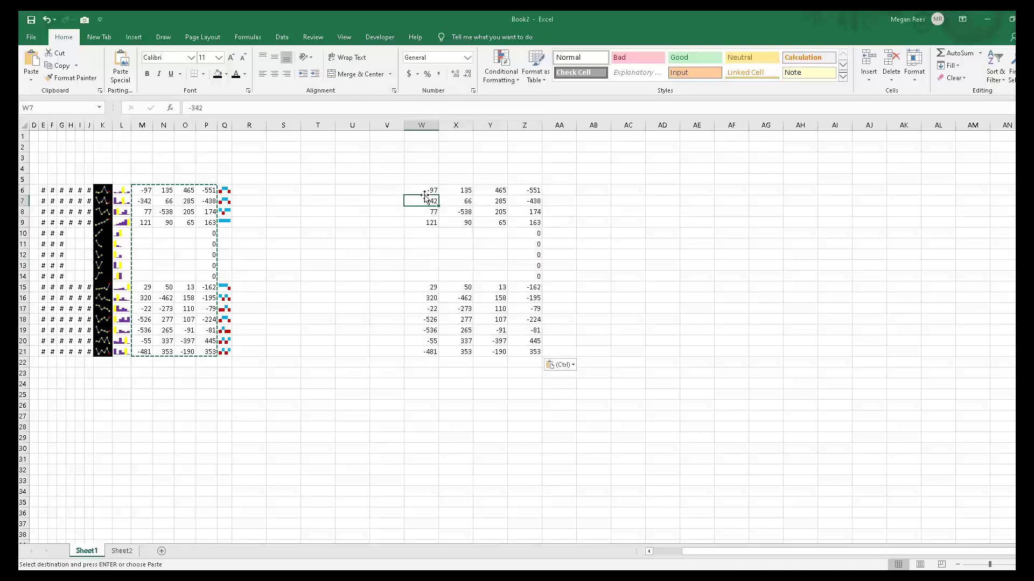
left_click(169, 202)
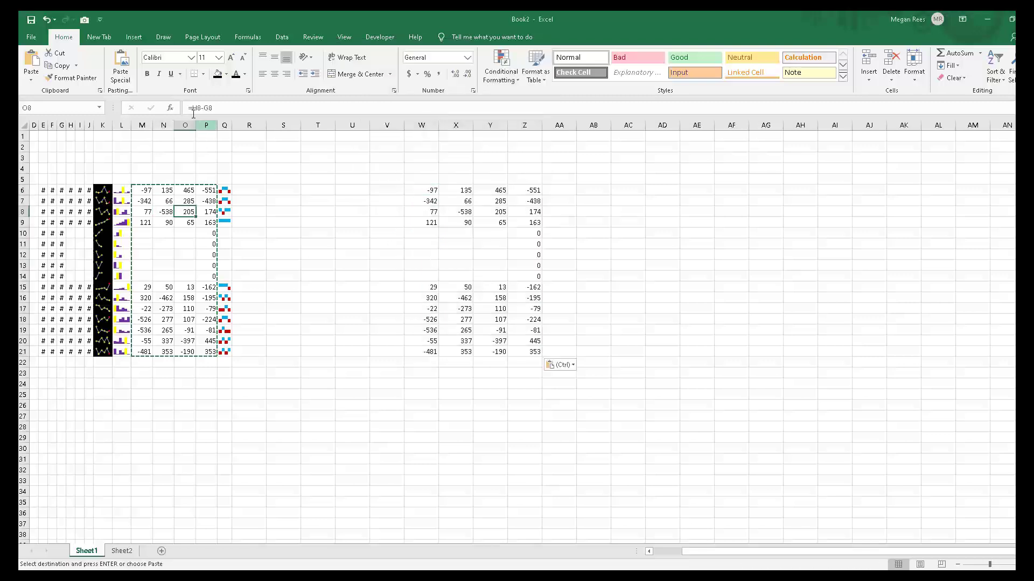
left_click(430, 244)
left_click_drag(426, 190, 533, 352)
left_click(454, 276)
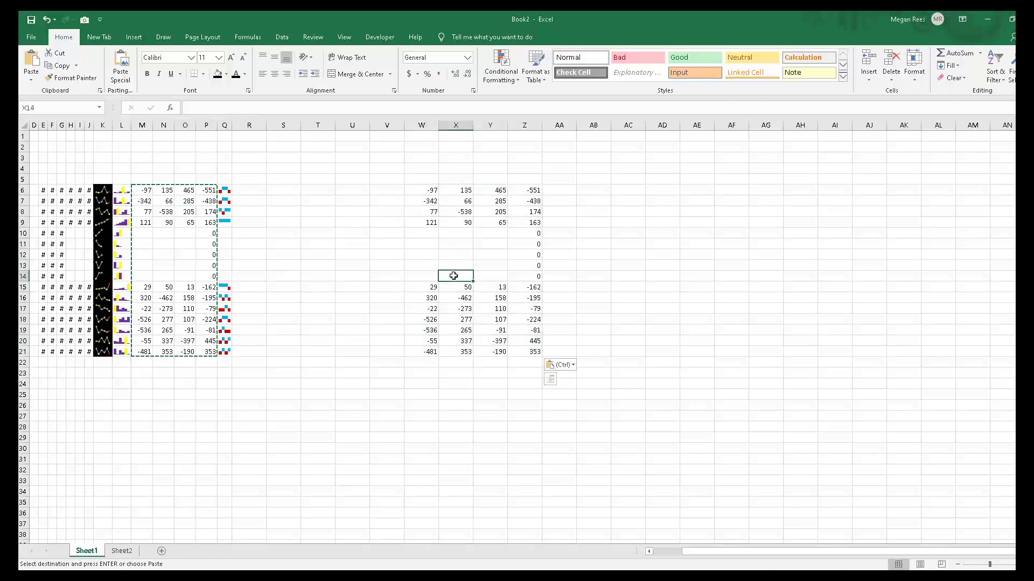
left_click(559, 250)
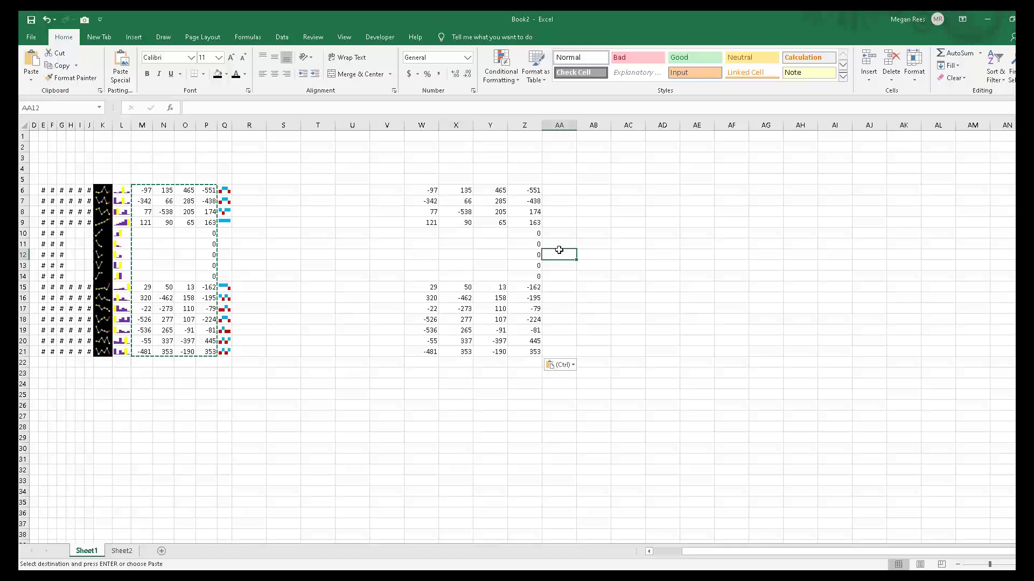
left_click(575, 244)
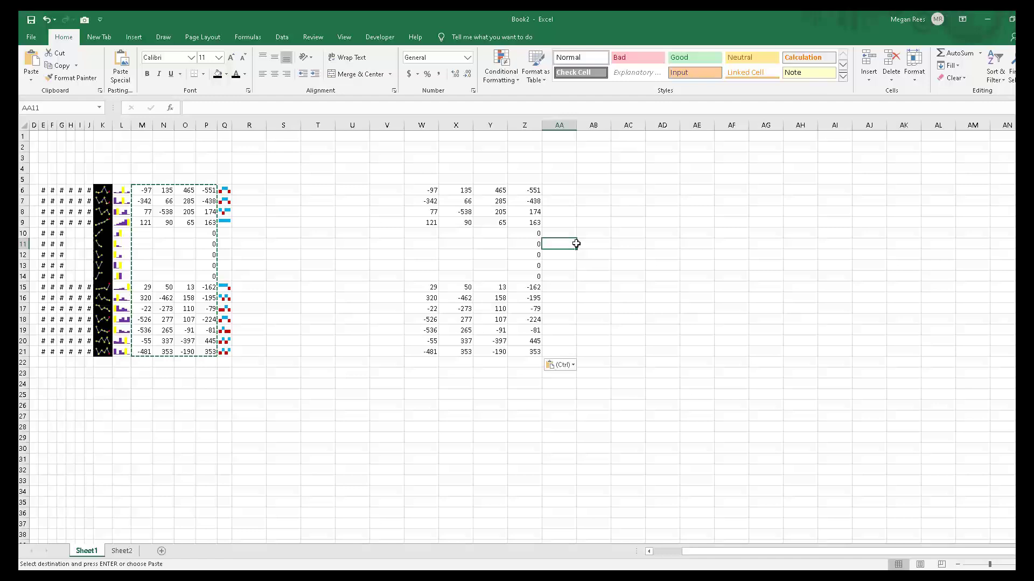
Highlight the pasted values in W6:Z21 and clear the copy outline around M6:P21
left_click(343, 209)
left_click_drag(423, 191, 527, 350)
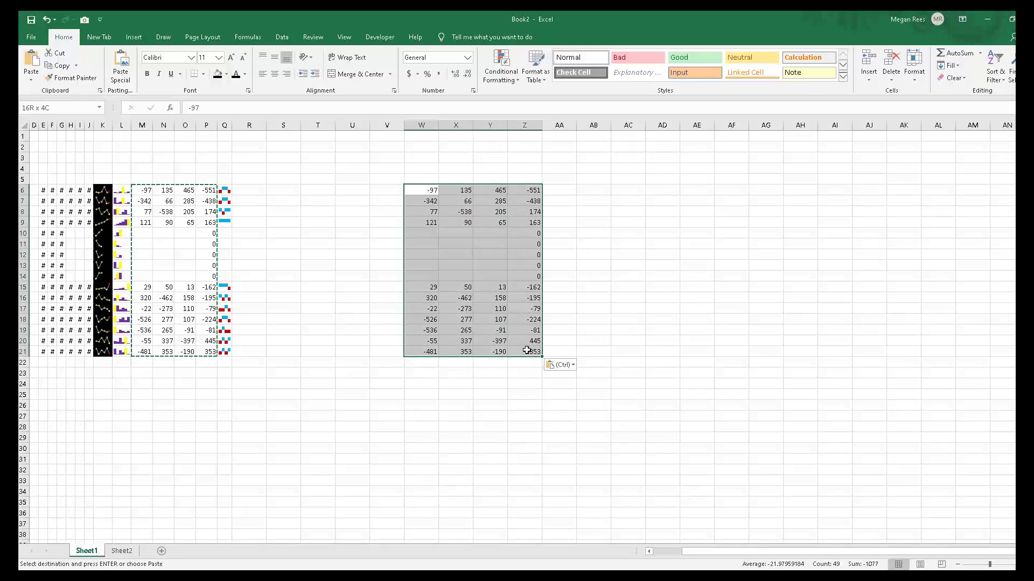
left_click(648, 309)
left_click(377, 437)
key("Escape")
left_click(407, 419)
left_click_drag(317, 416, 308, 405)
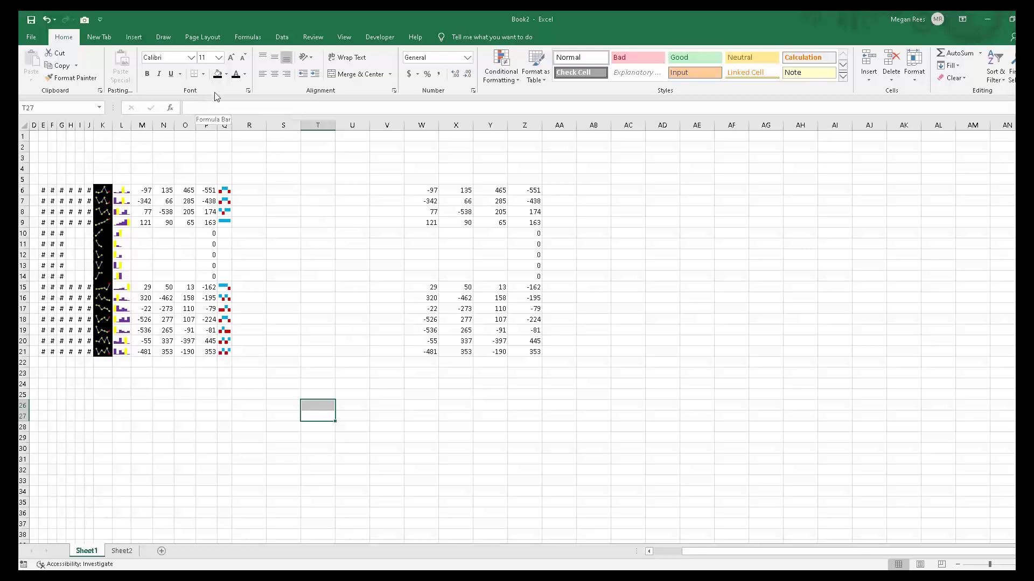
Hide the gridlines on Sheet1, switching them back on once to compare before hiding them again
left_click(351, 37)
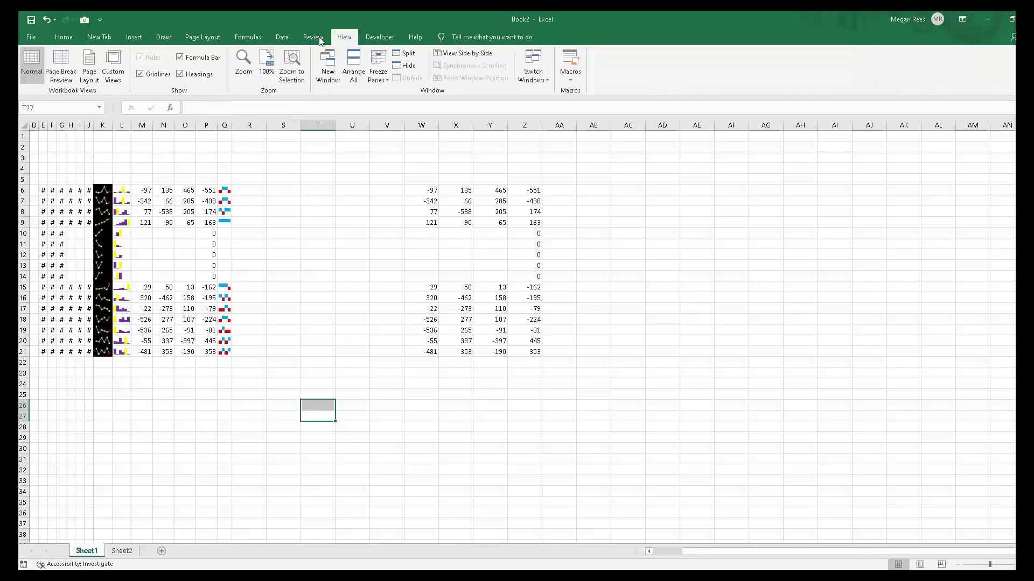
left_click(140, 74)
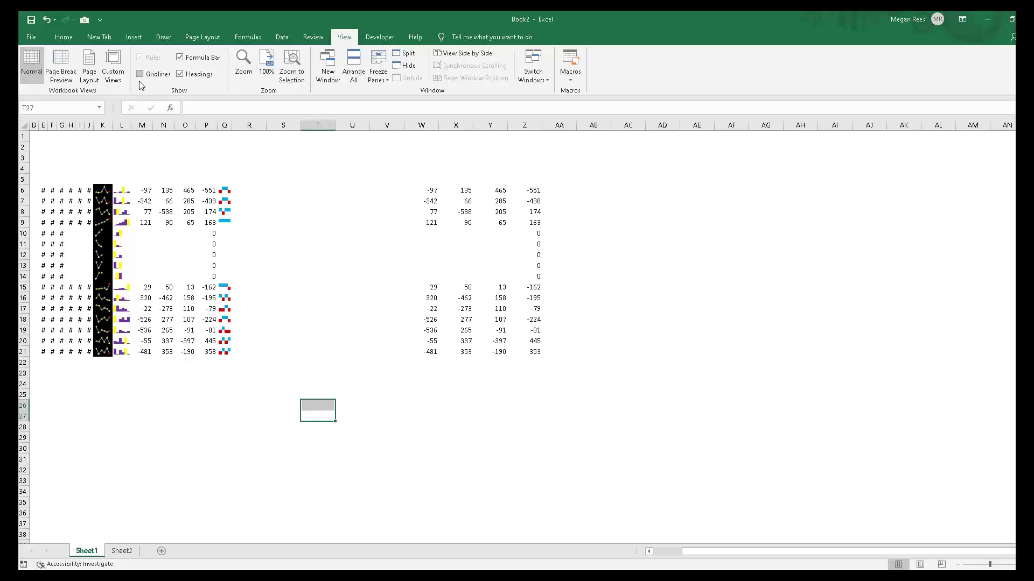
left_click(333, 293)
left_click(258, 305)
left_click(288, 373)
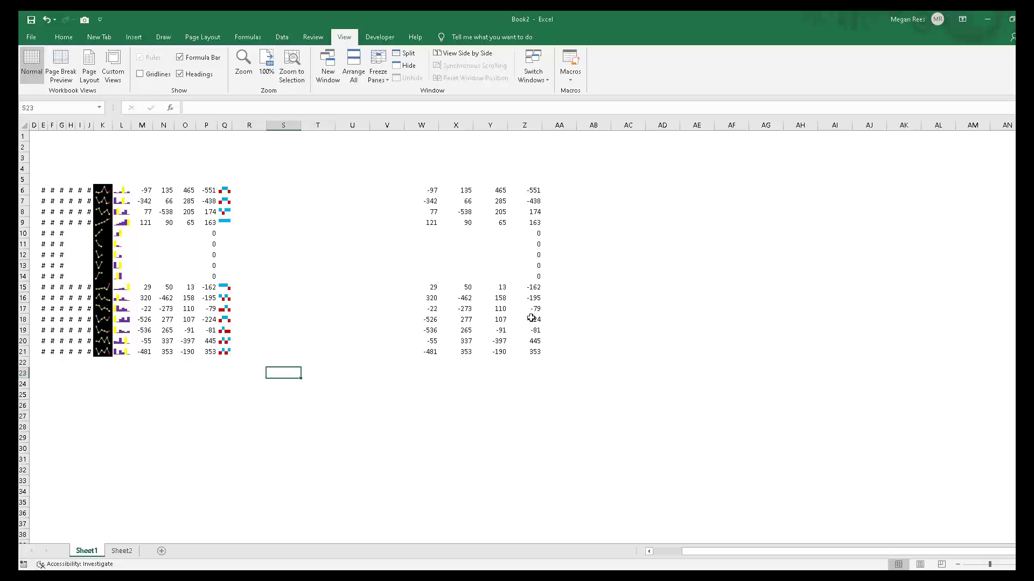
left_click(156, 74)
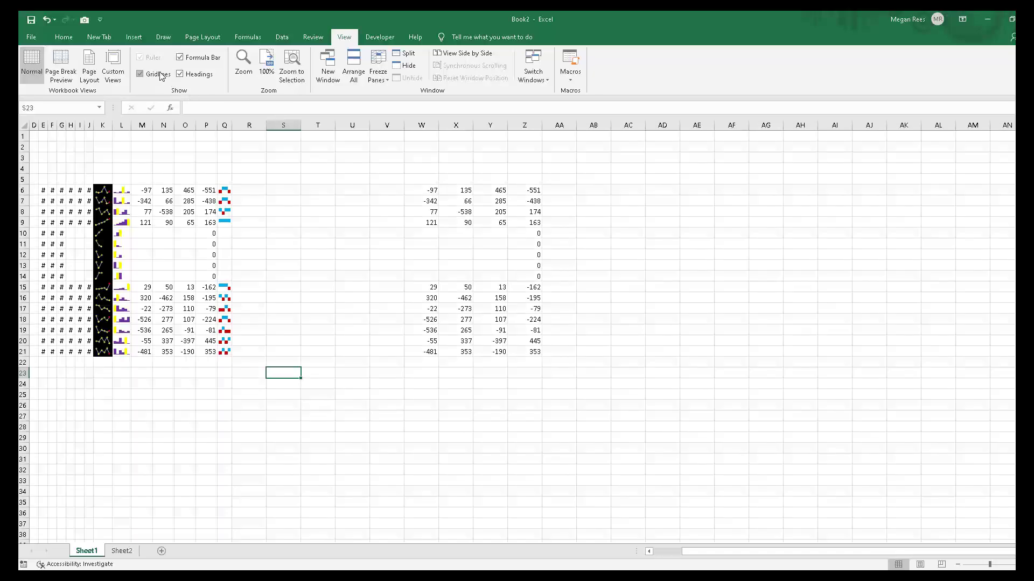
left_click(162, 74)
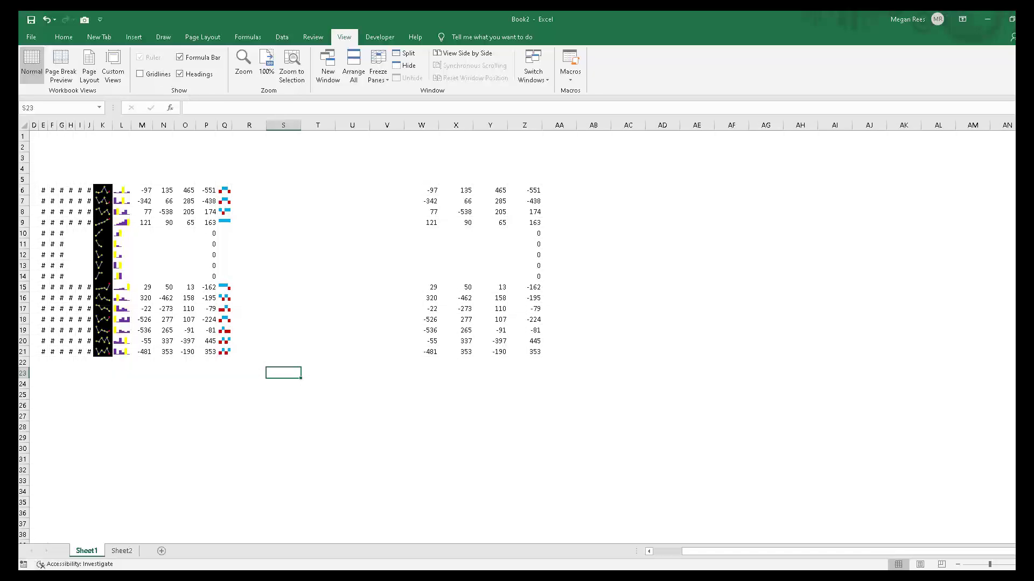
View the workbook's information page and examine its tag and category properties
left_click(295, 392)
left_click(28, 38)
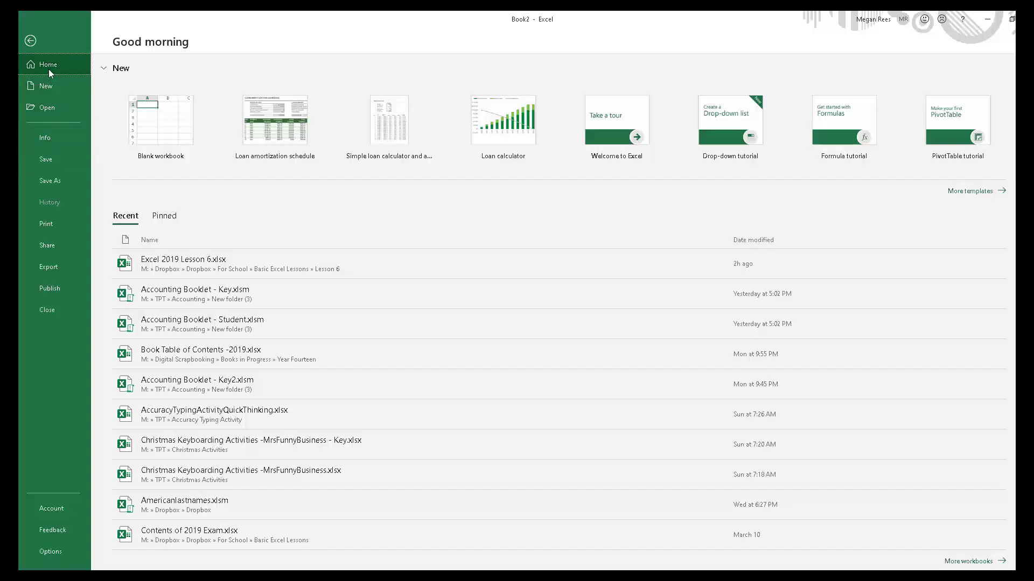
left_click(36, 40)
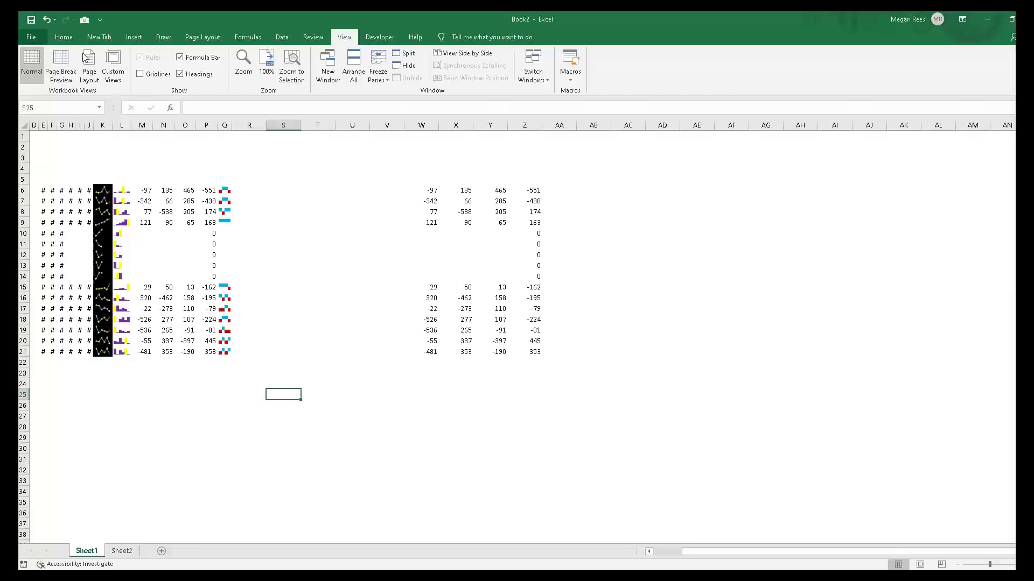
left_click(32, 37)
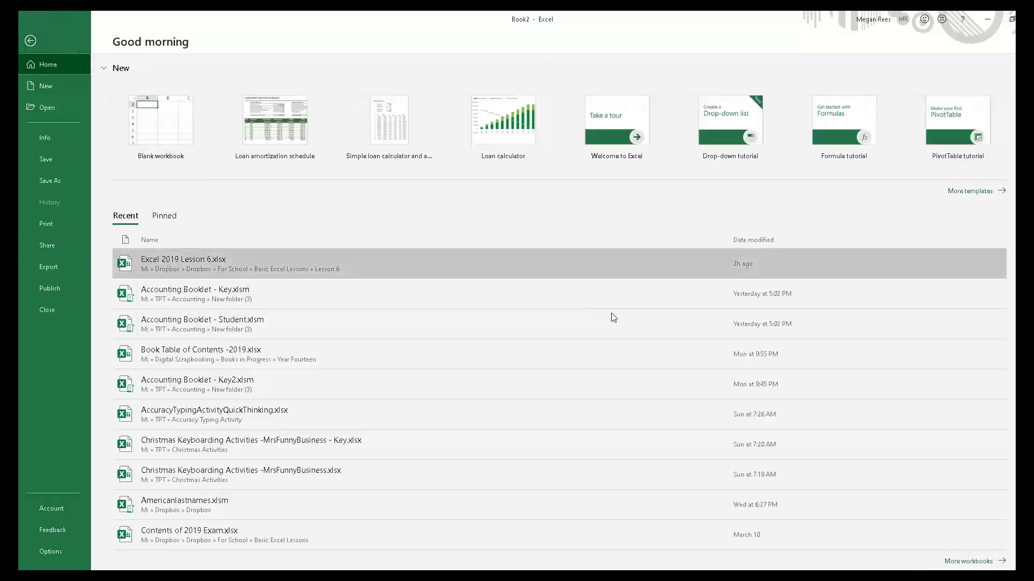
left_click(60, 139)
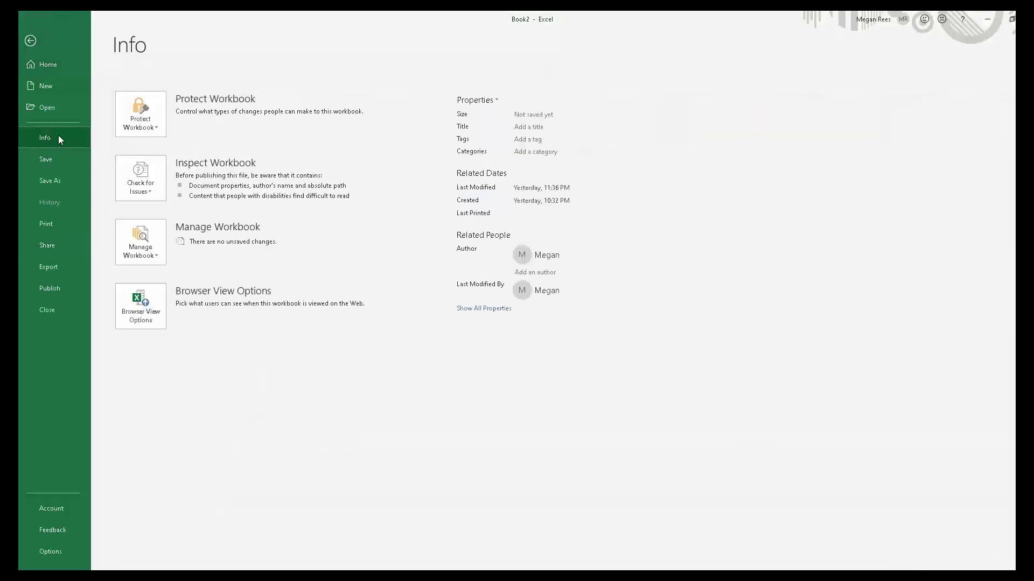
left_click(529, 139)
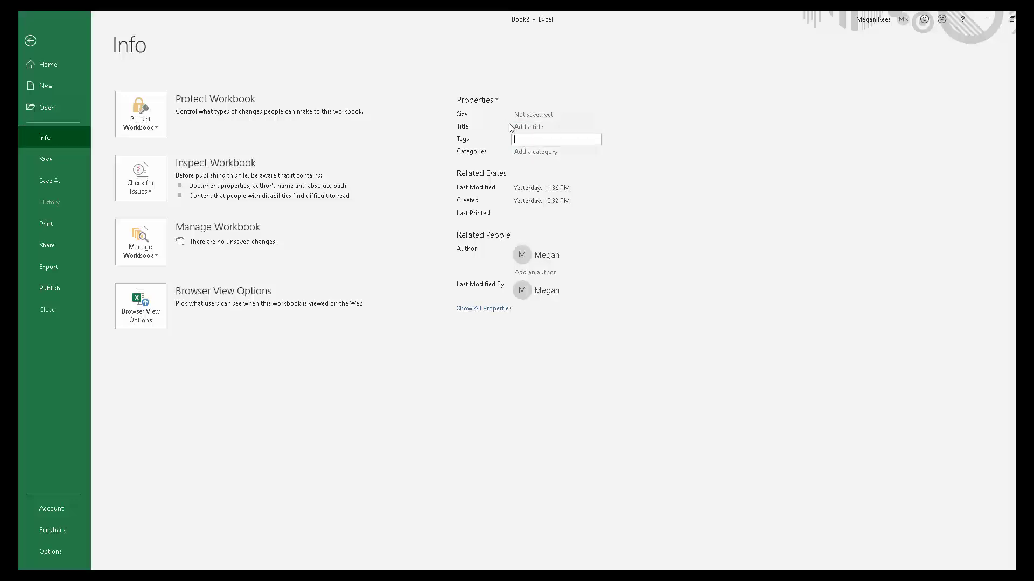
left_click(536, 152)
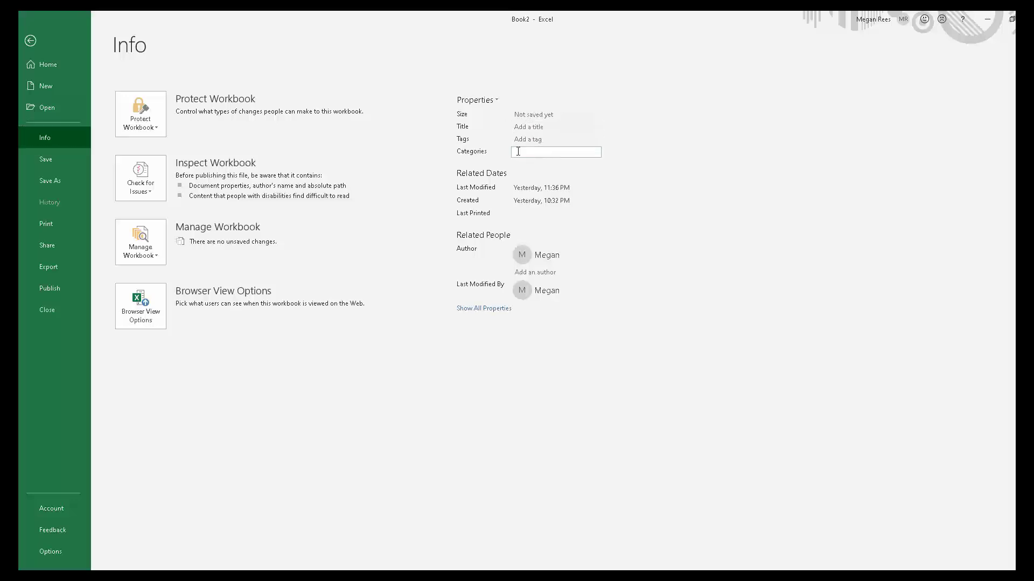
Examine the workbook's advanced properties, including the summary, contents, custom and general details, and return to the sheet without changes
left_click(484, 100)
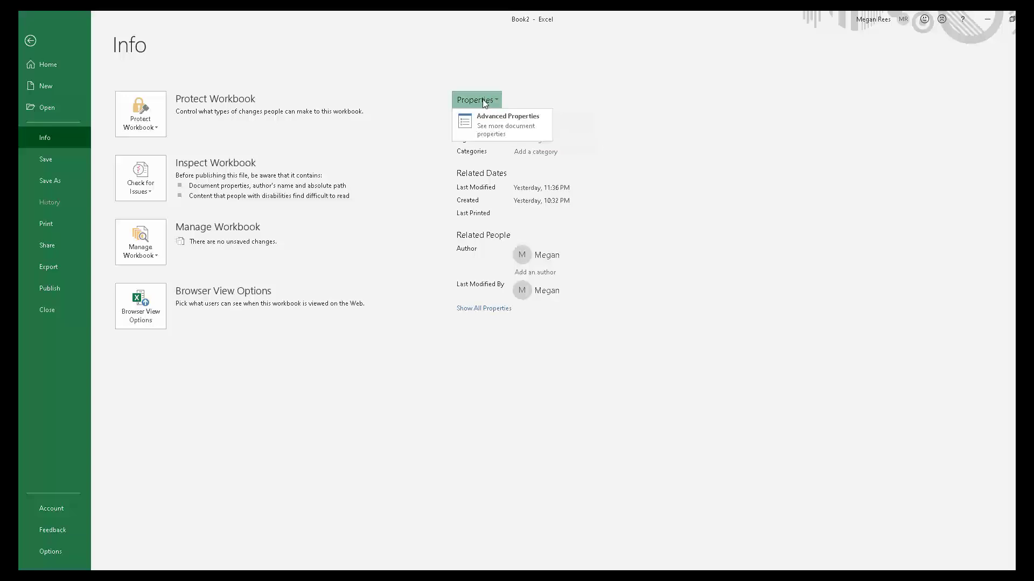
left_click(482, 128)
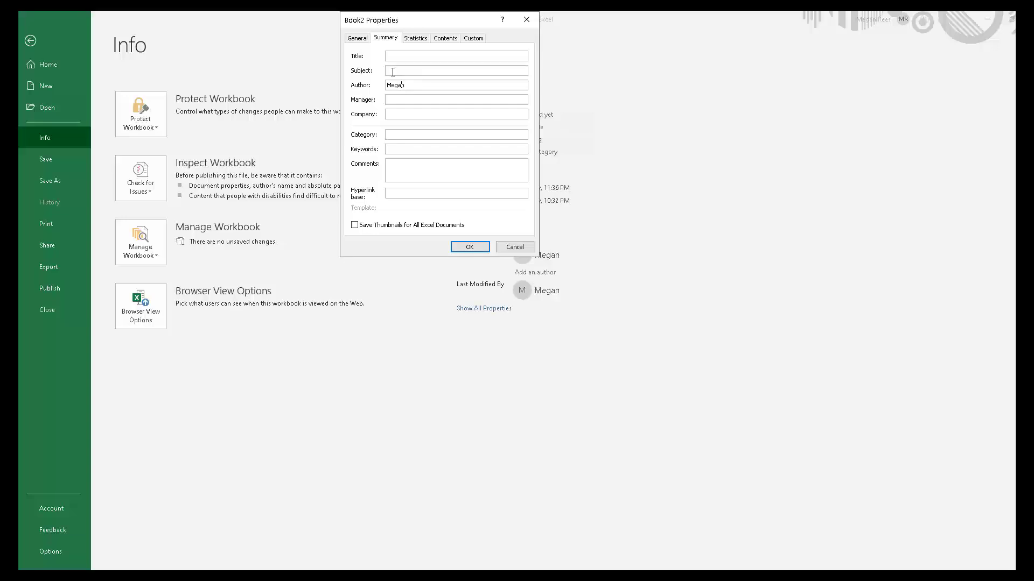
left_click(440, 38)
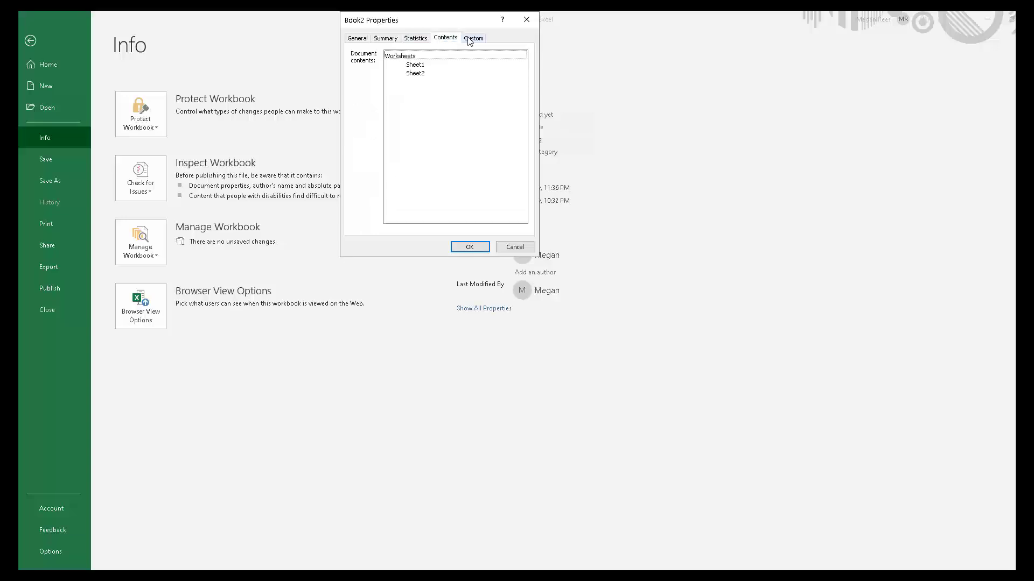
left_click(470, 37)
left_click(385, 37)
left_click(358, 38)
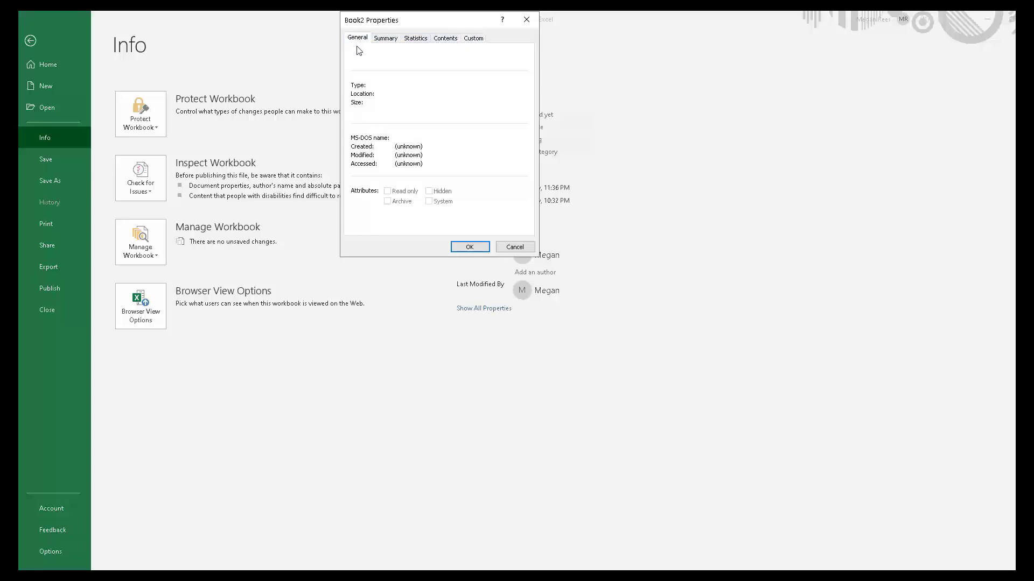
left_click(500, 246)
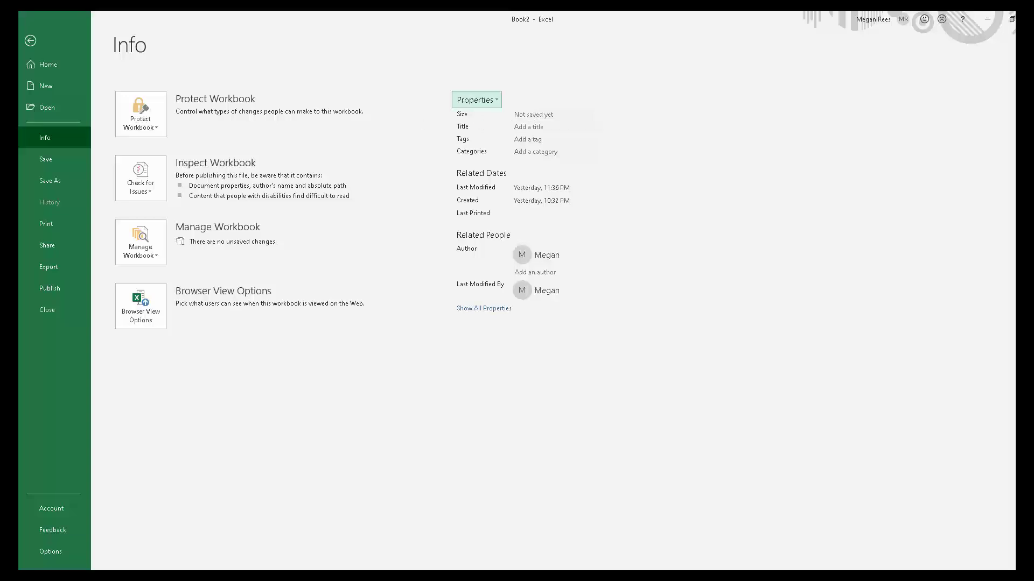
left_click(31, 42)
Define the pasted values in W6:Z21 as a named range called name
left_click(323, 245)
left_click(424, 191)
left_click_drag(426, 197, 537, 353)
left_click(68, 110)
type("name")
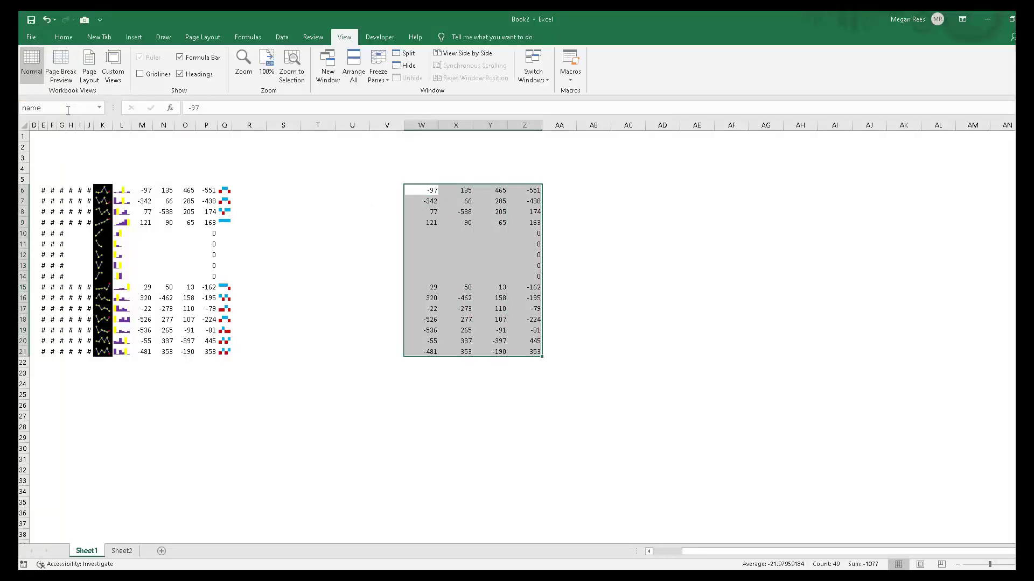
Jump to the range called name through the list of defined names, repeating it from another cell
left_click(100, 108)
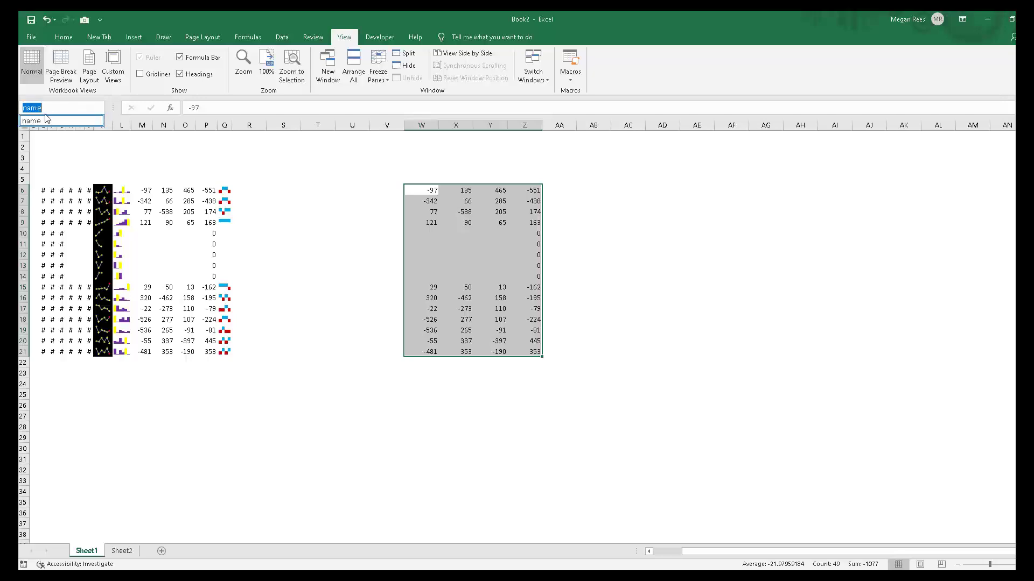
left_click(84, 121)
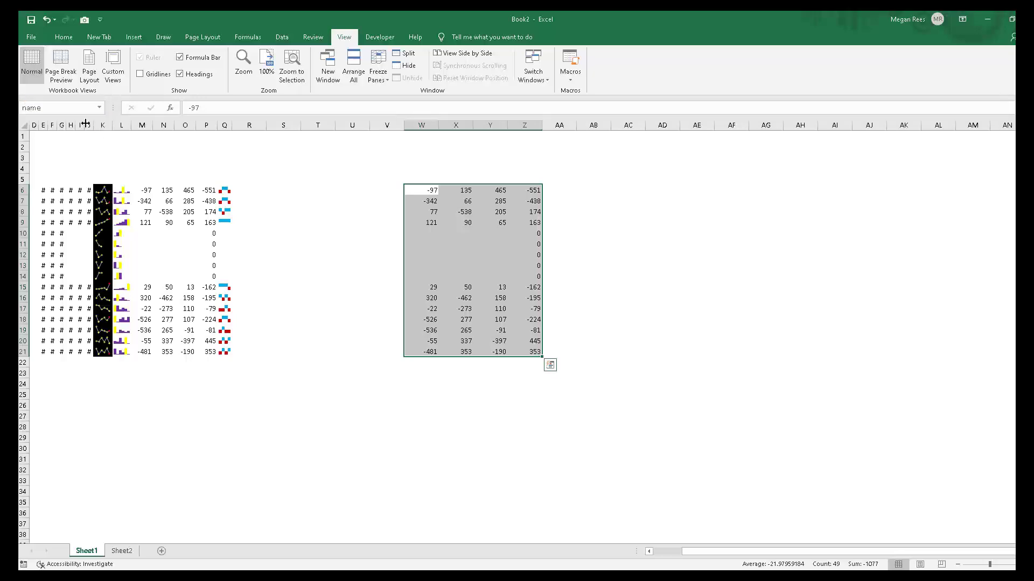
left_click(459, 299)
left_click(903, 405)
left_click(98, 108)
left_click(48, 121)
left_click(555, 332)
left_click(625, 233)
left_click(628, 266)
left_click(592, 287)
left_click(587, 262)
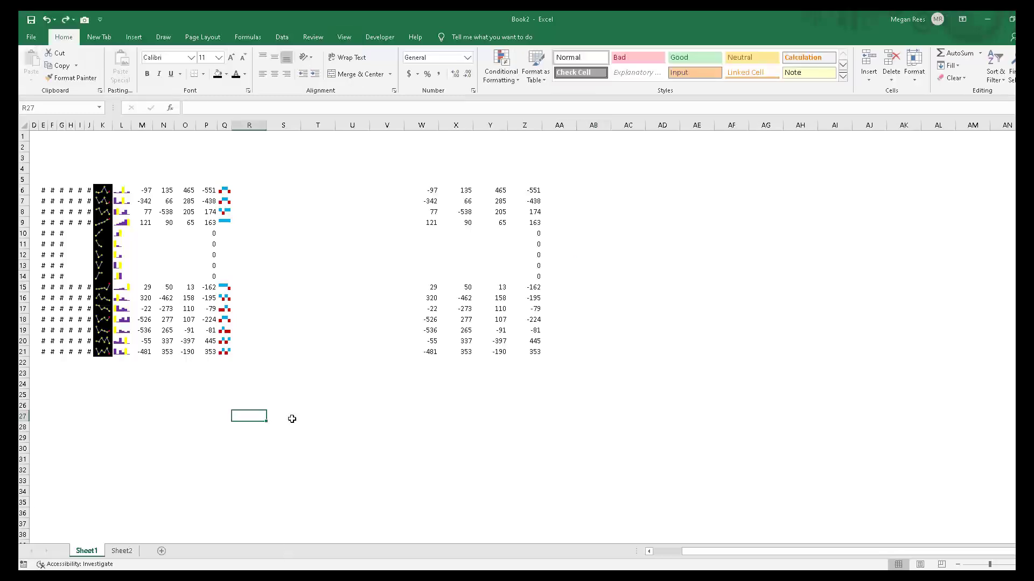
left_click(312, 376)
left_click(332, 320)
Convert the differences in M6:P21 into a table without marking existing headers
left_click(122, 191)
left_click_drag(141, 191, 208, 353)
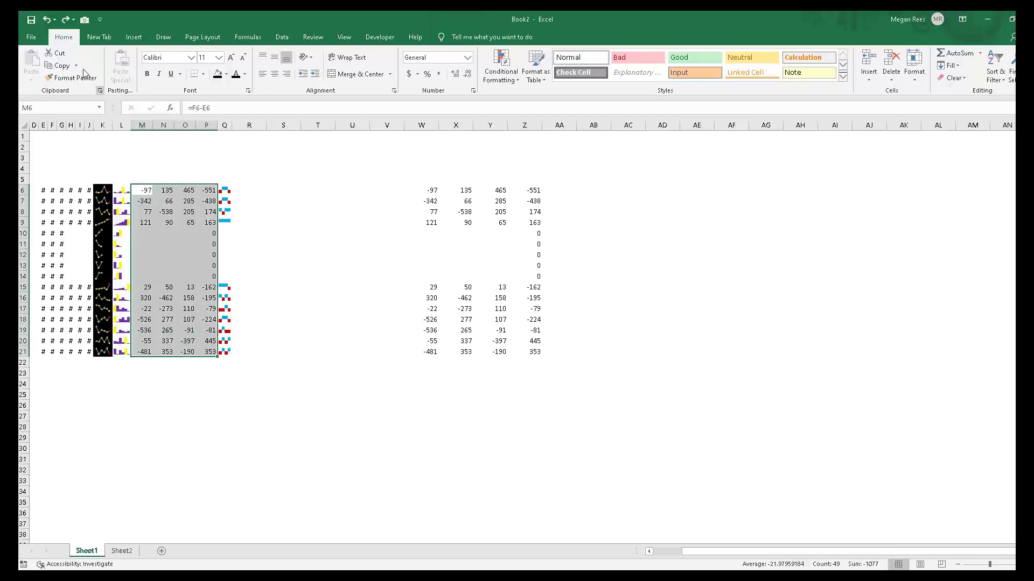
left_click(133, 36)
left_click(107, 61)
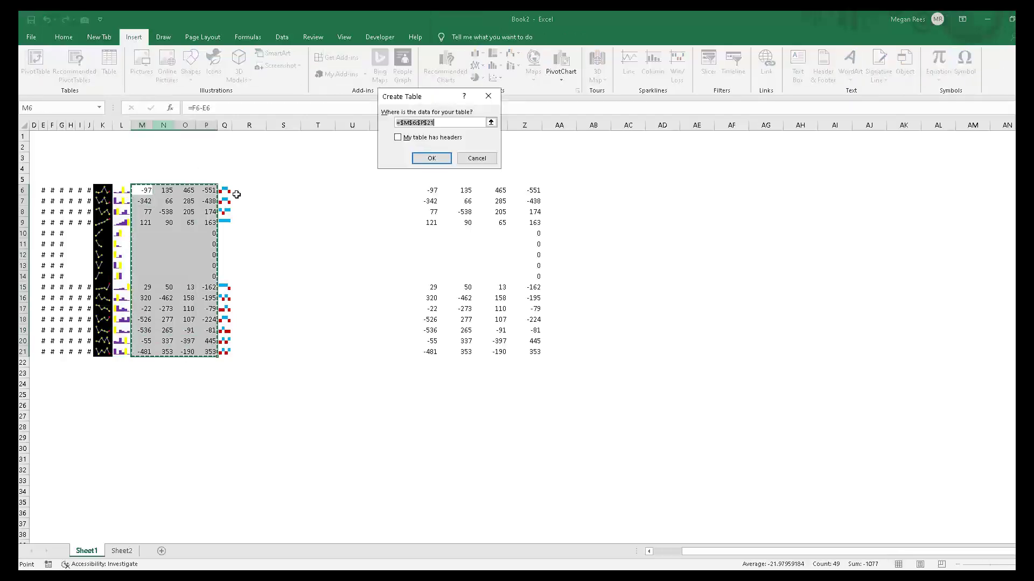
left_click(431, 157)
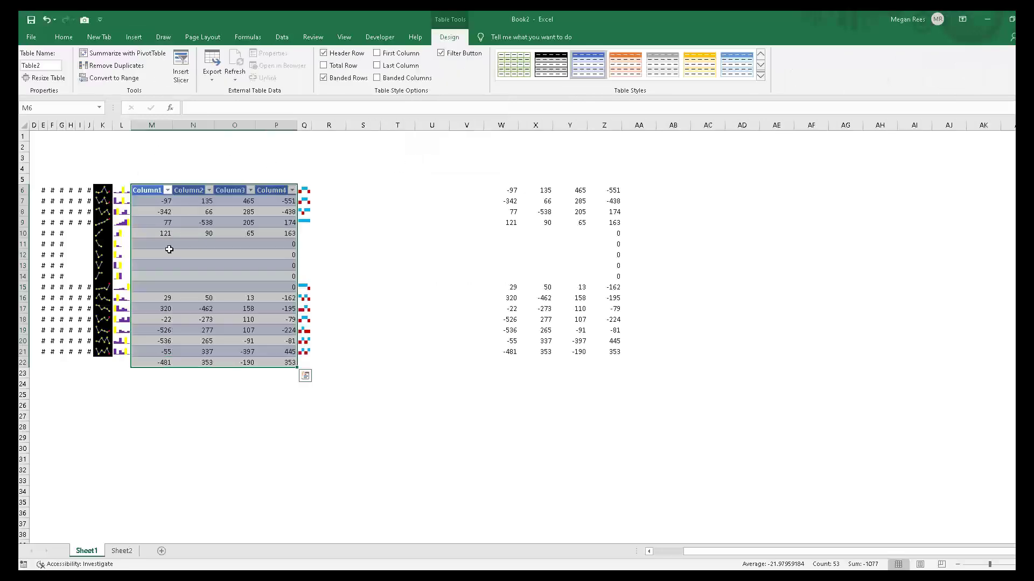
Rename the new table of differences as table16
left_click(49, 66)
type("col")
type("table16")
key("Return")
Jump to table16 through the list of defined names and check the table name in its design settings
left_click(189, 320)
left_click(121, 158)
left_click(236, 233)
left_click(174, 168)
left_click(140, 188)
left_click(99, 107)
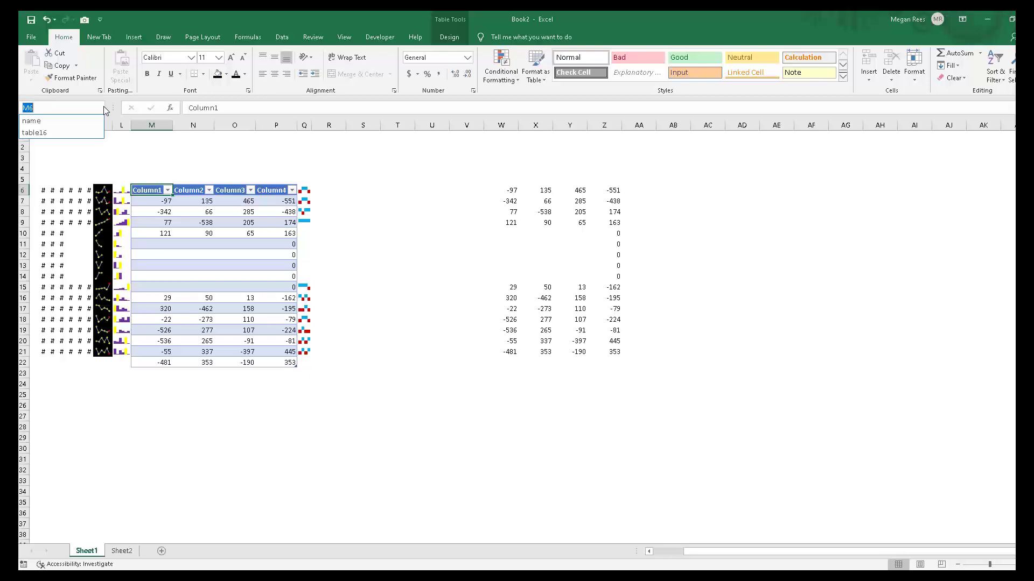
left_click(41, 133)
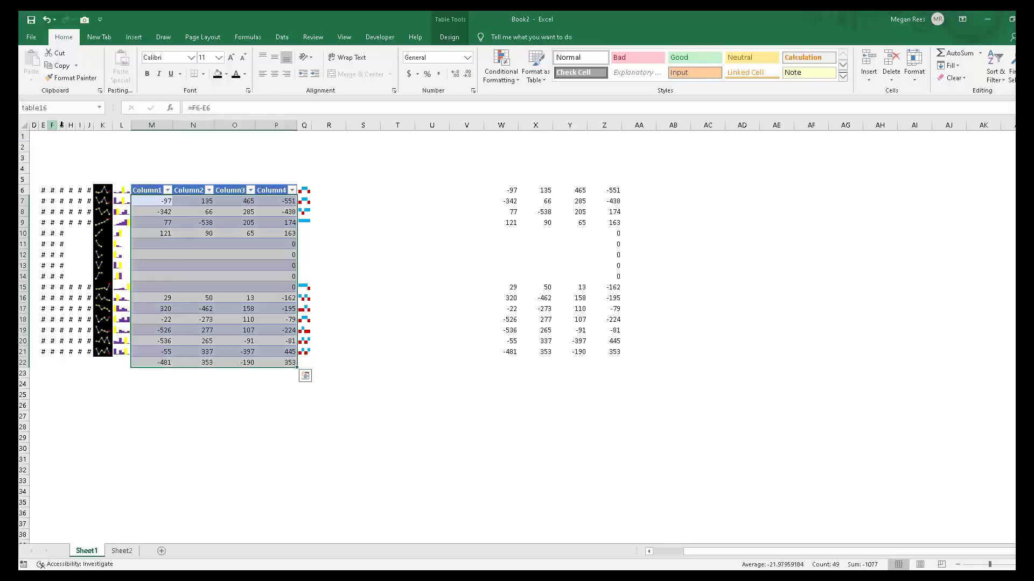
left_click(449, 37)
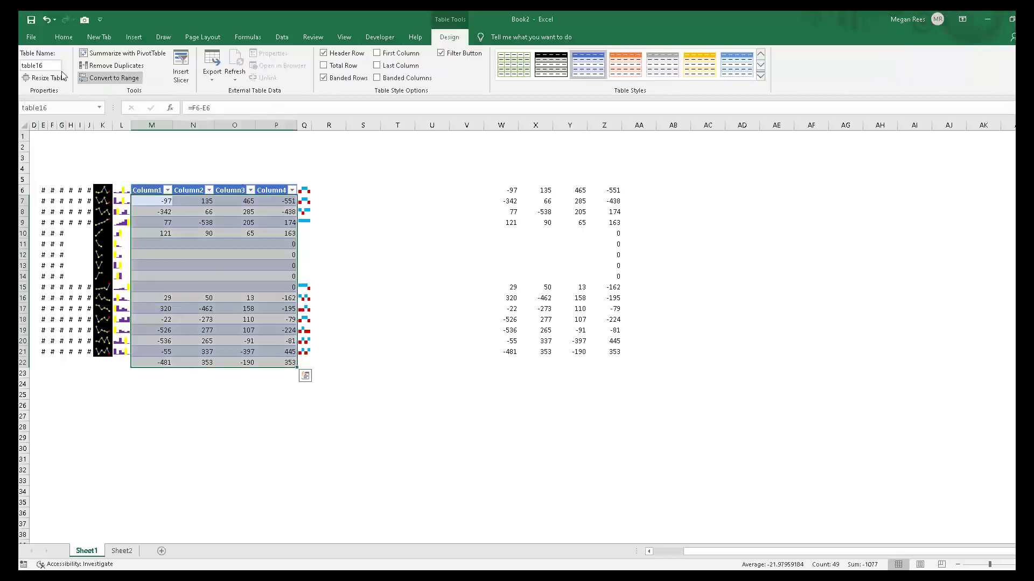
left_click(276, 320)
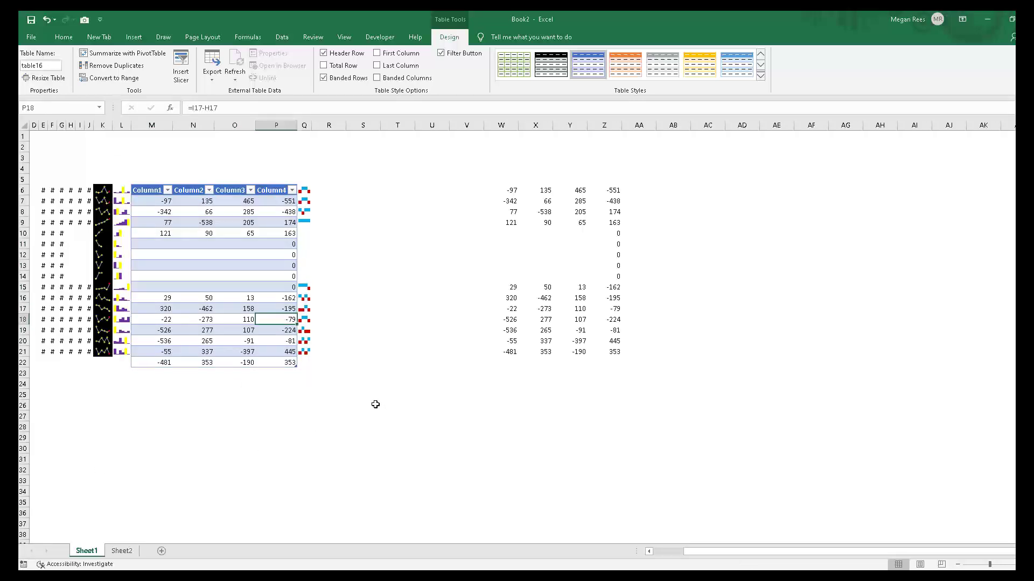
left_click(376, 384)
left_click(429, 291)
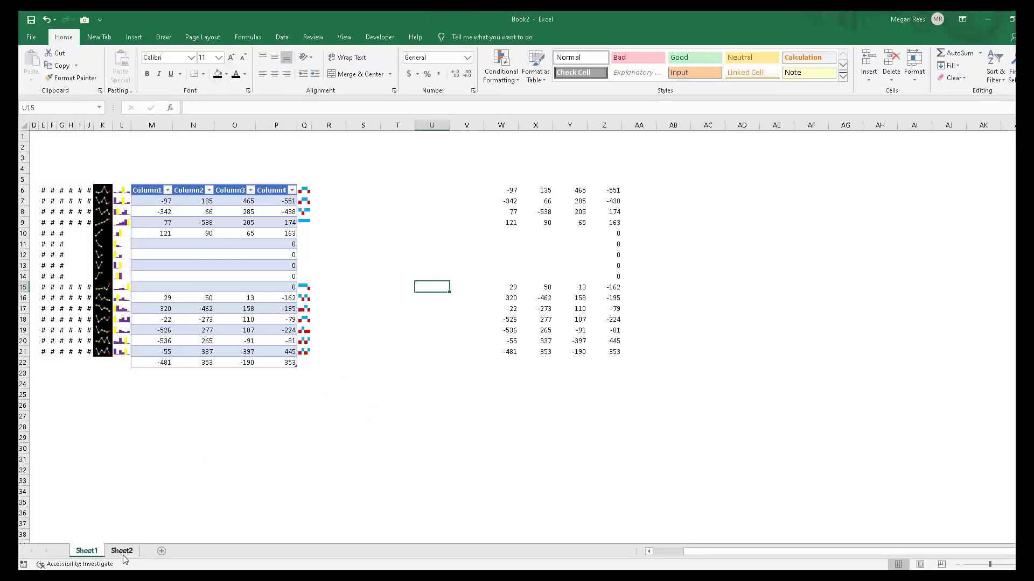
left_click(302, 426)
left_click(337, 384)
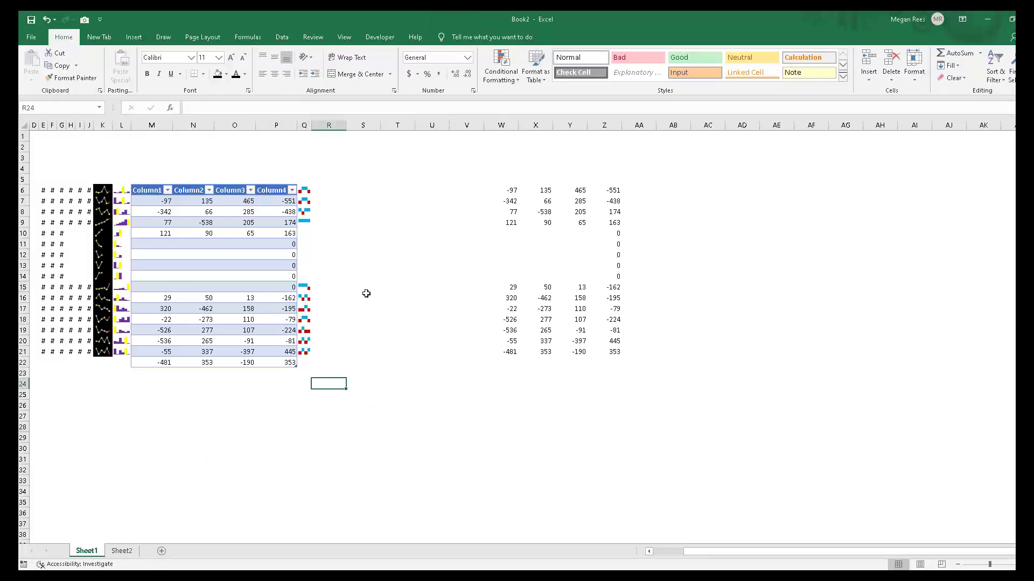
left_click(366, 293)
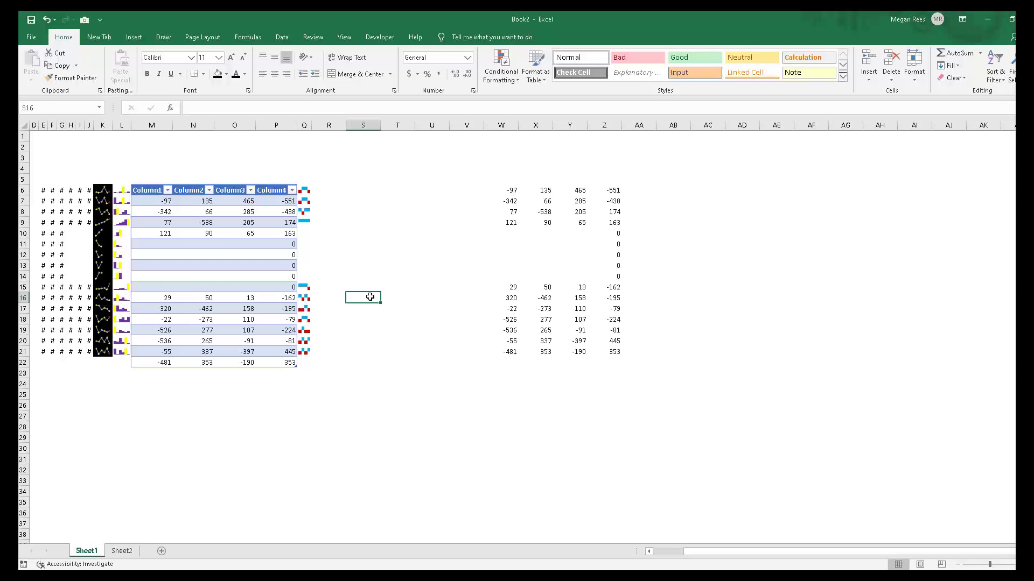
On Sheet2, set the left indent of the survey answers in F5:F8 to 2
left_click(122, 550)
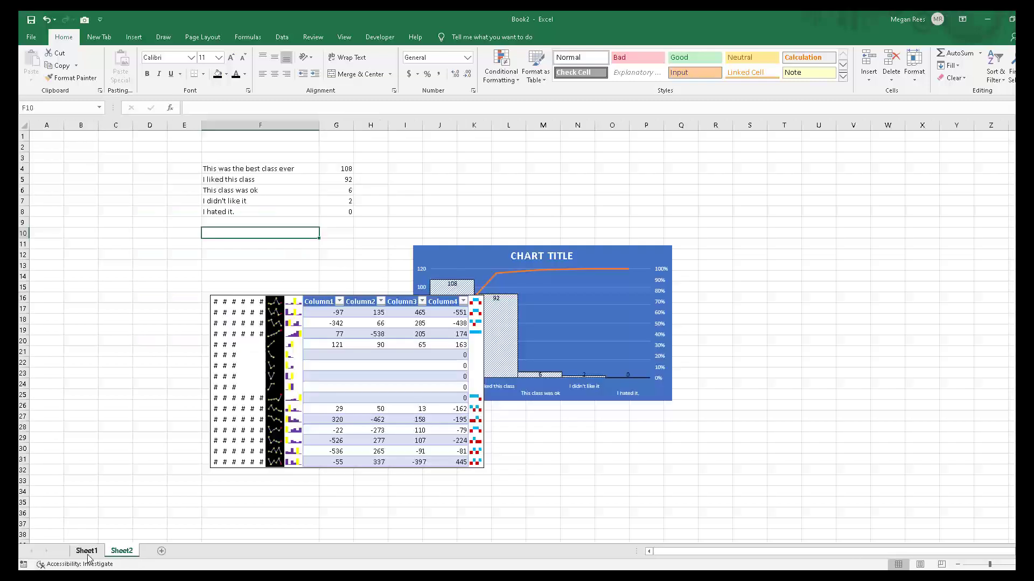
left_click_drag(209, 182, 229, 213)
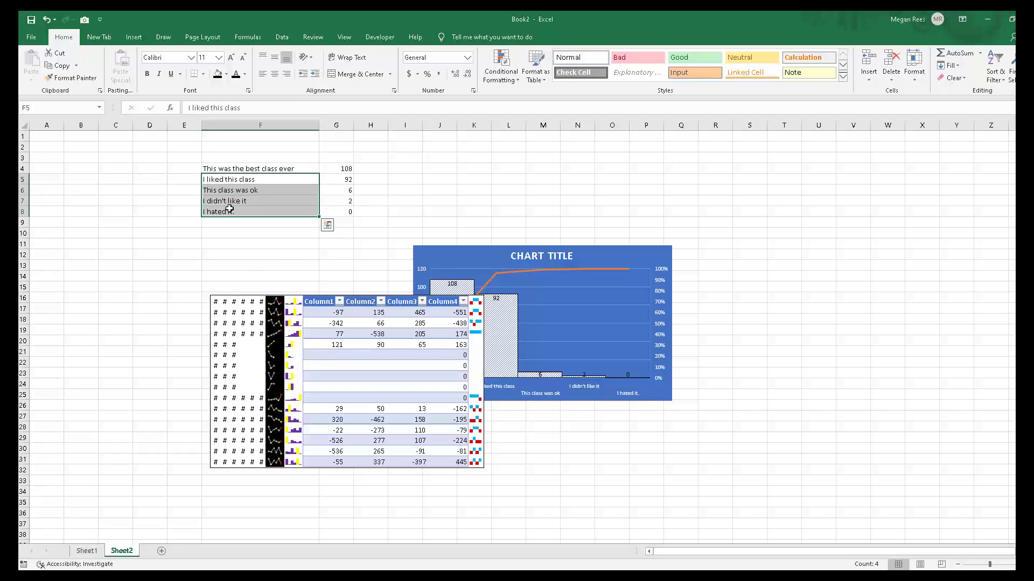
left_click(393, 92)
left_click(422, 81)
left_click(421, 81)
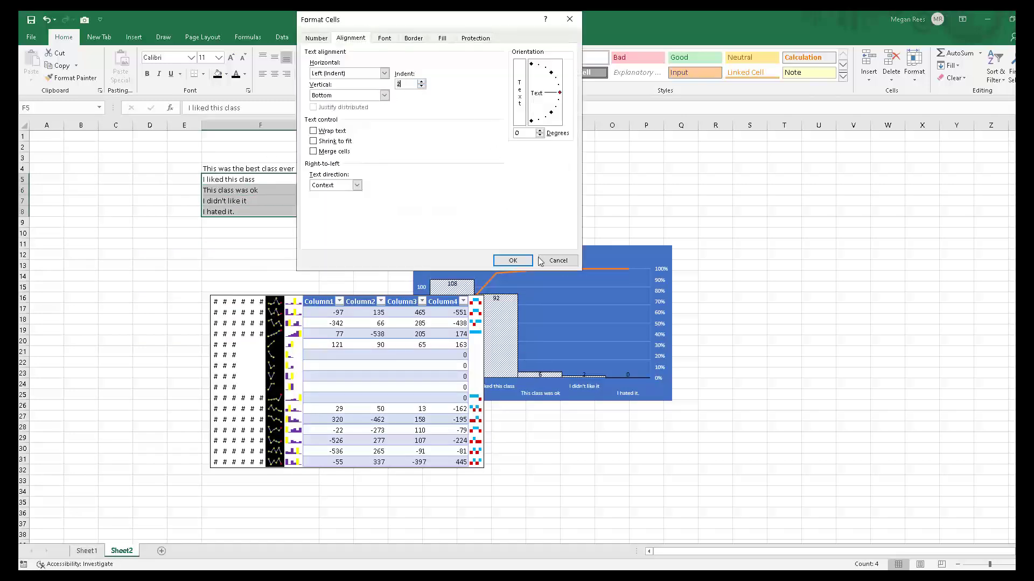
left_click(513, 260)
left_click(300, 277)
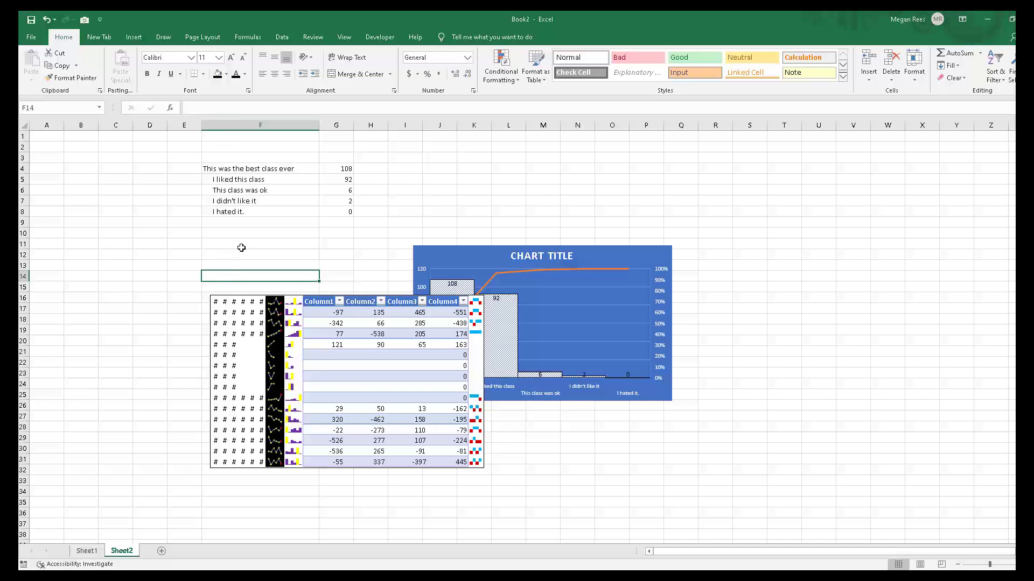
key("Up")
key("Up")
key("Up")
key("Up")
key("Up")
key("Up")
key("Up")
key("Up")
key("Up")
key("Up")
key("Up")
left_click(140, 303)
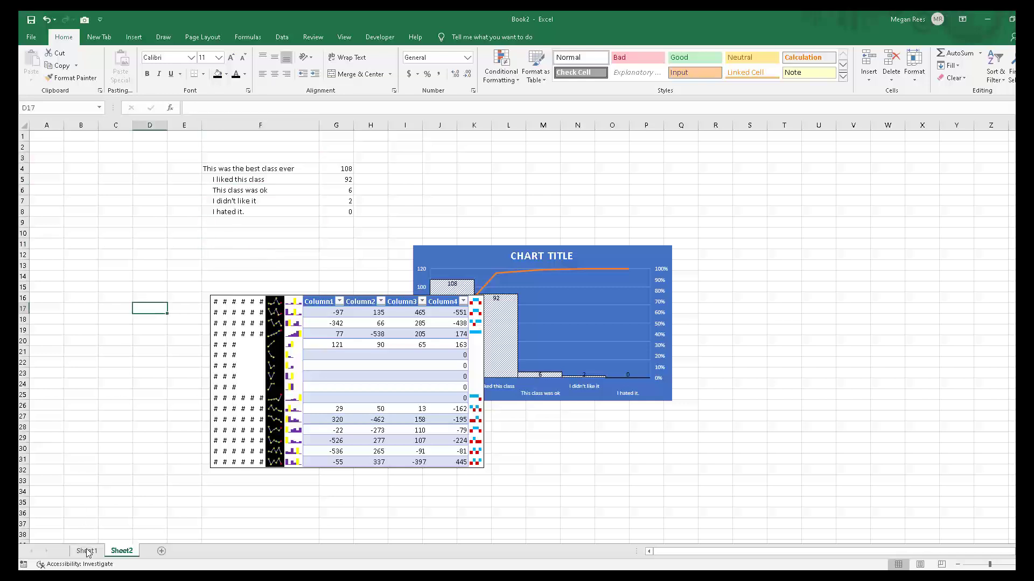
Switch back to Sheet1 and select an empty cell below the table
left_click(86, 551)
left_click(214, 470)
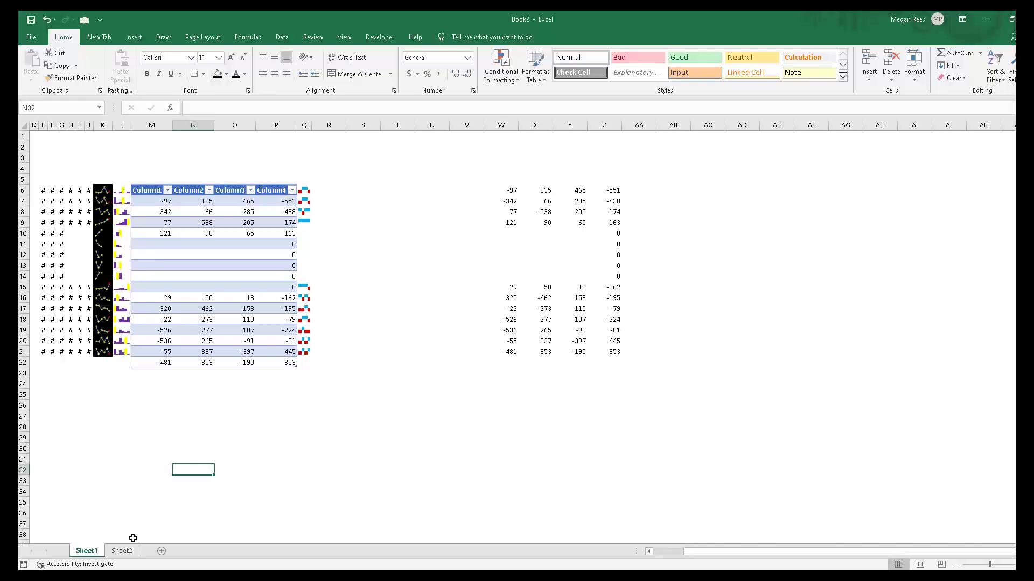
left_click(130, 450)
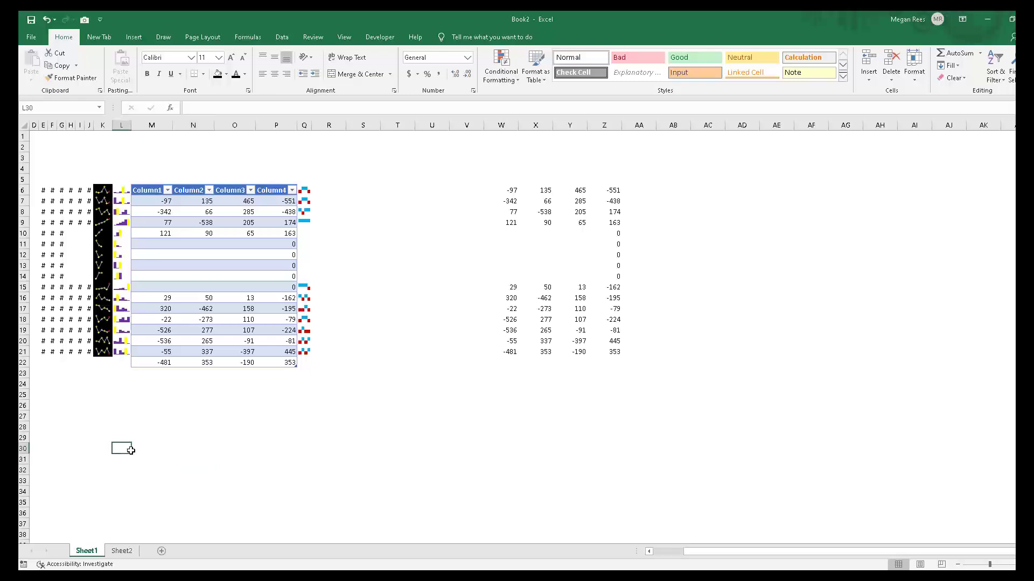
left_click(222, 396)
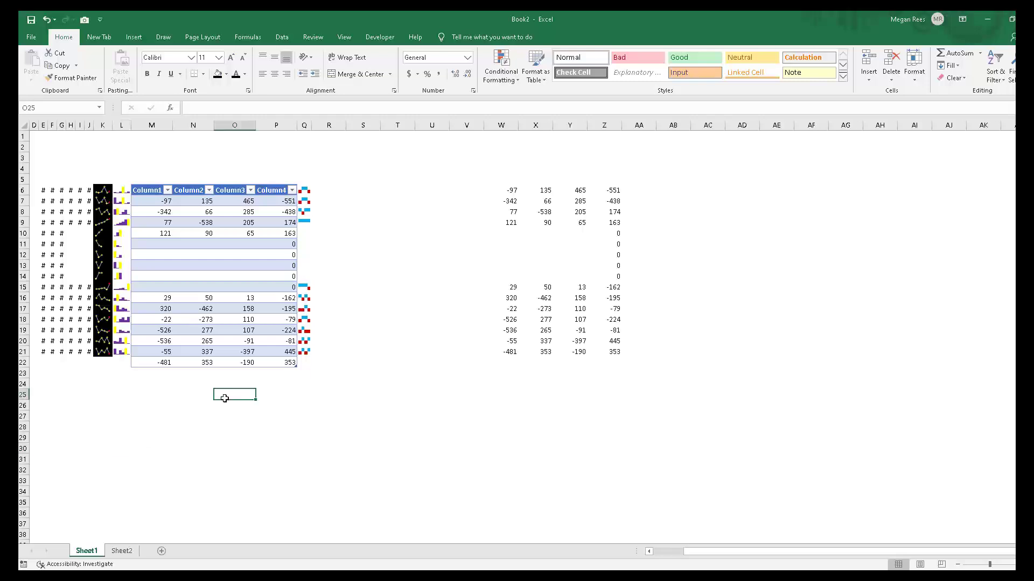
left_click(199, 385)
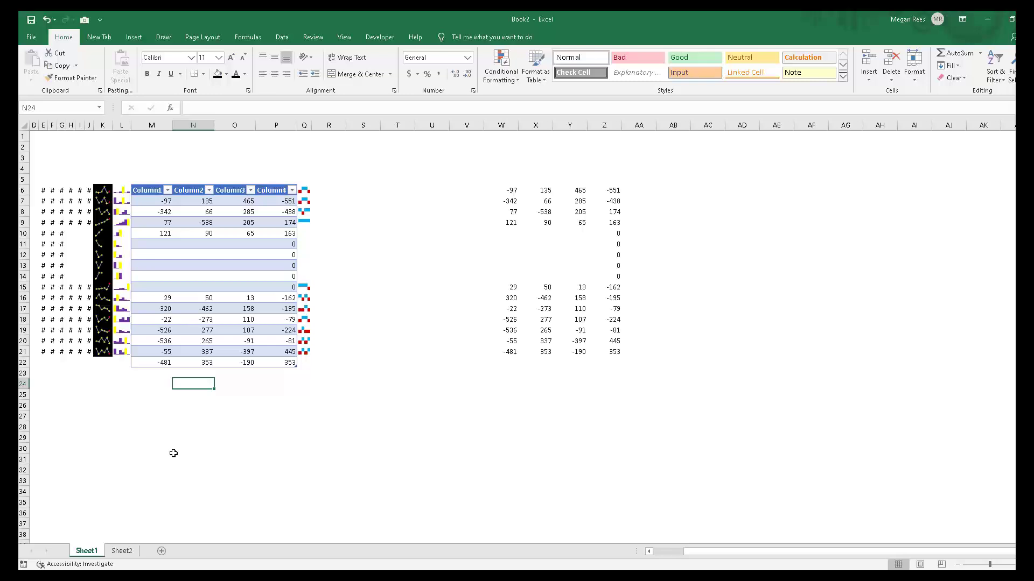